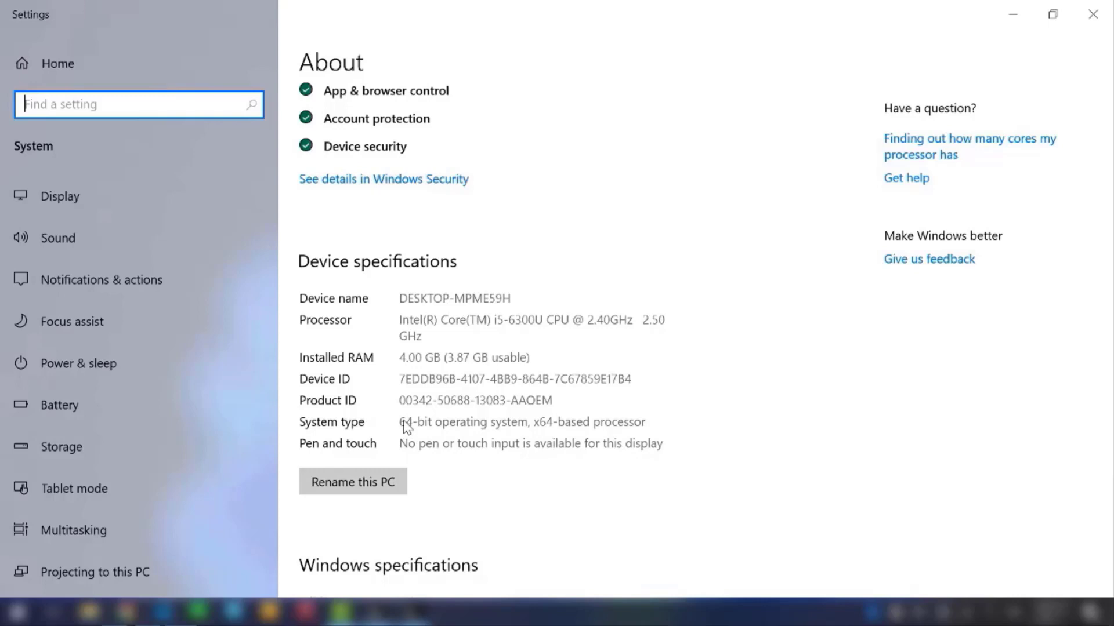
Step: Close the Settings window and open the website jetsystems.uz in Chrome
{"action": "left_click", "coordinate": [1091, 18]}
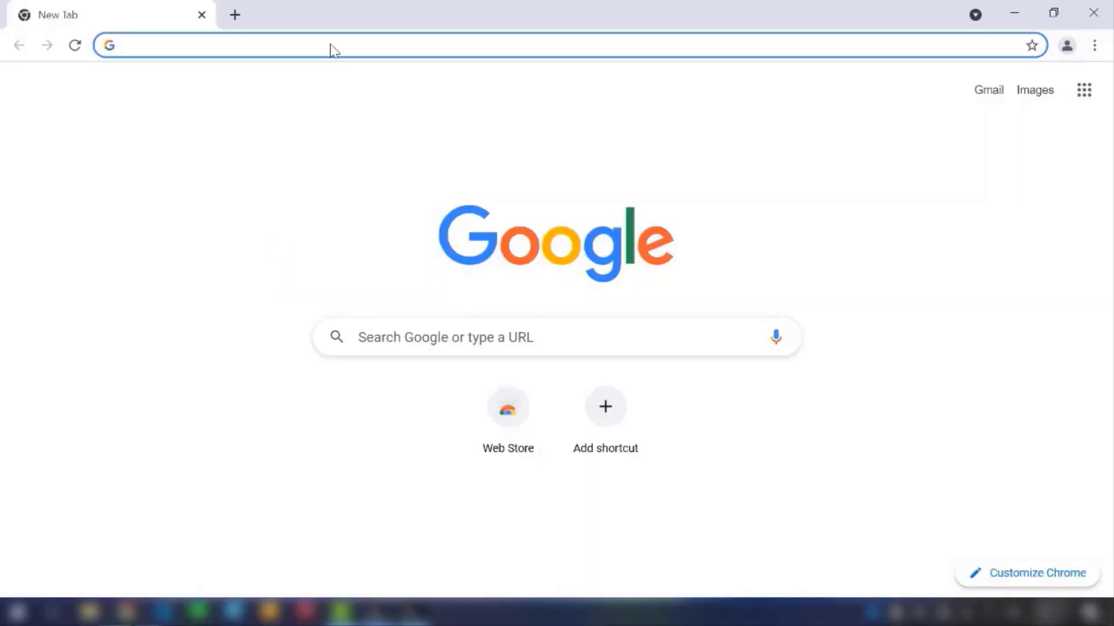
{"action": "left_click", "coordinate": [326, 44]}
{"action": "type", "text": "jetsyste"}
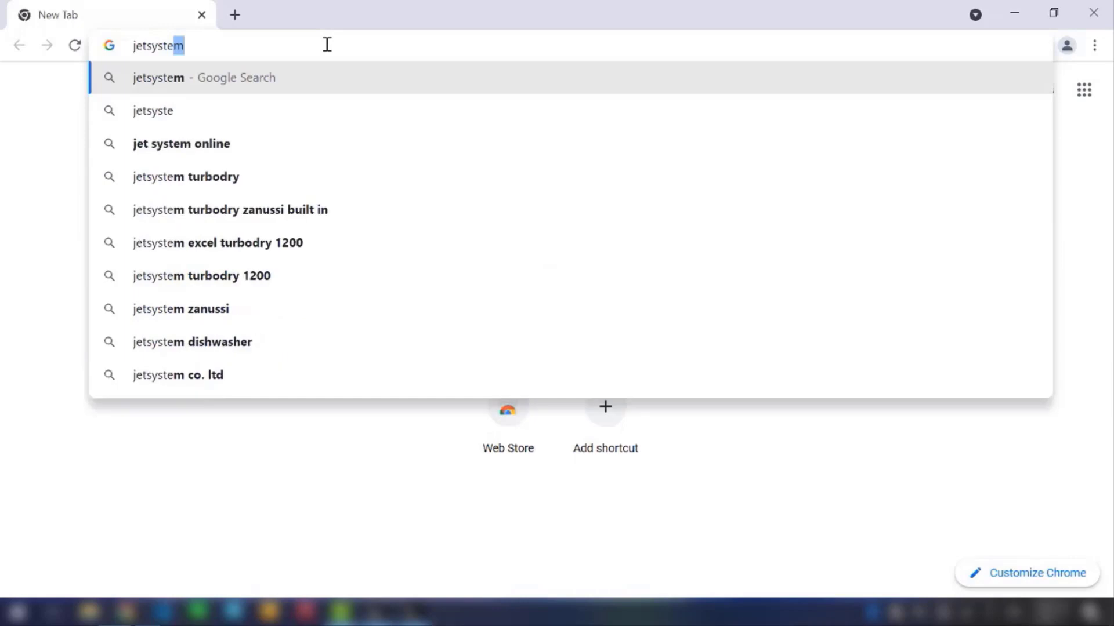
{"action": "type", "text": "ms.uz"}
{"action": "key", "text": "Return"}
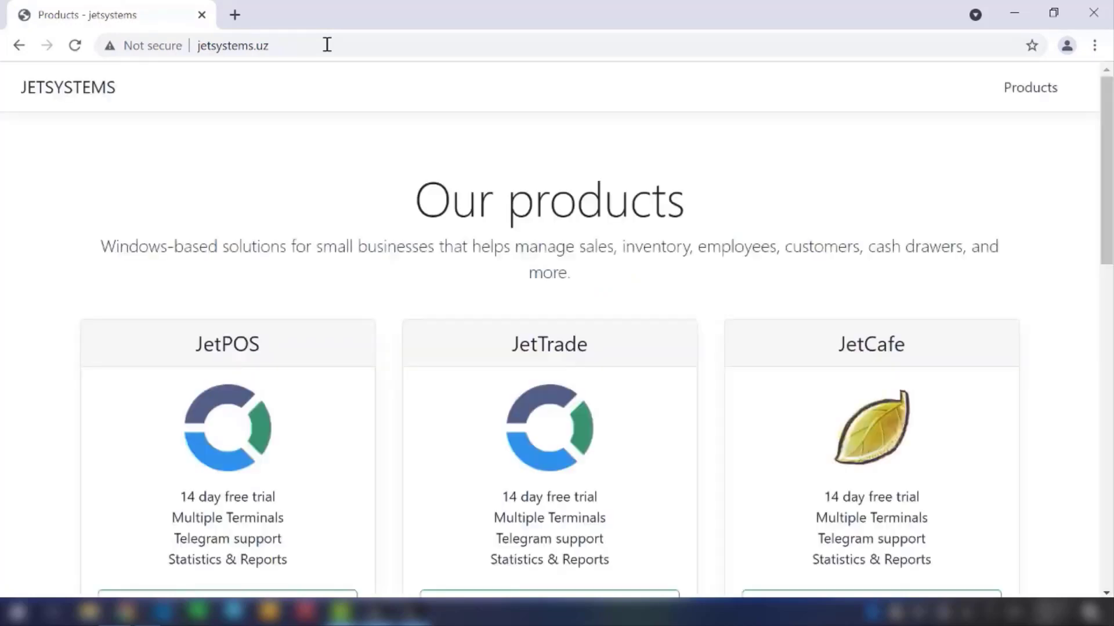
Step: Download the x64 version of Microsoft SQL Server 2014 Express listed under JetPOS
{"action": "scroll", "coordinate": [315, 204], "scroll_direction": "down", "scroll_amount": 3}
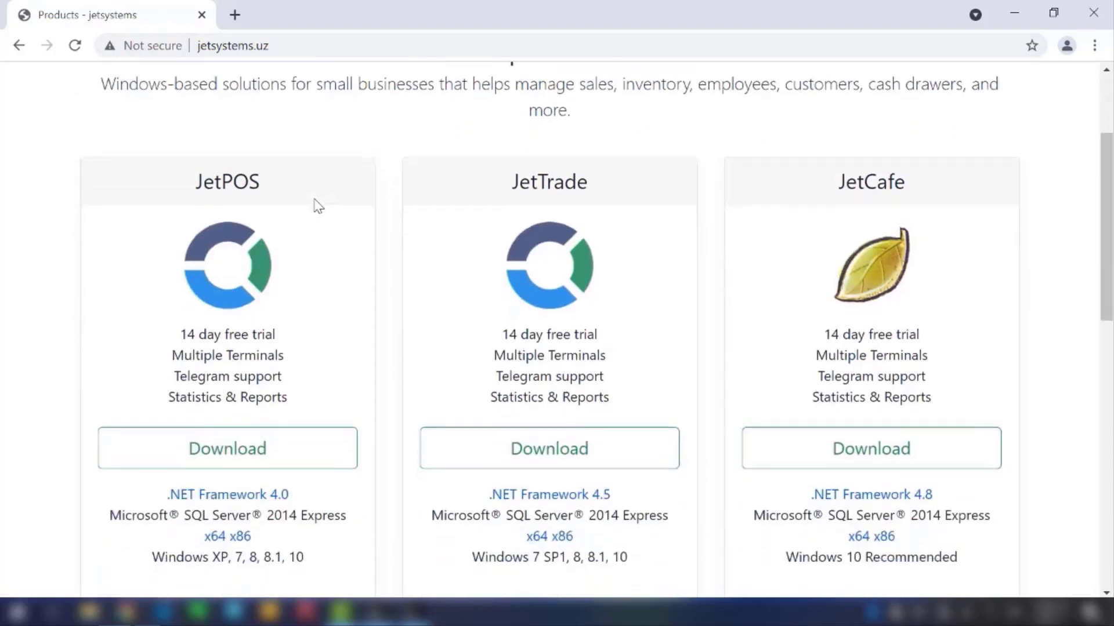
{"action": "scroll", "coordinate": [318, 206], "scroll_direction": "down", "scroll_amount": 1}
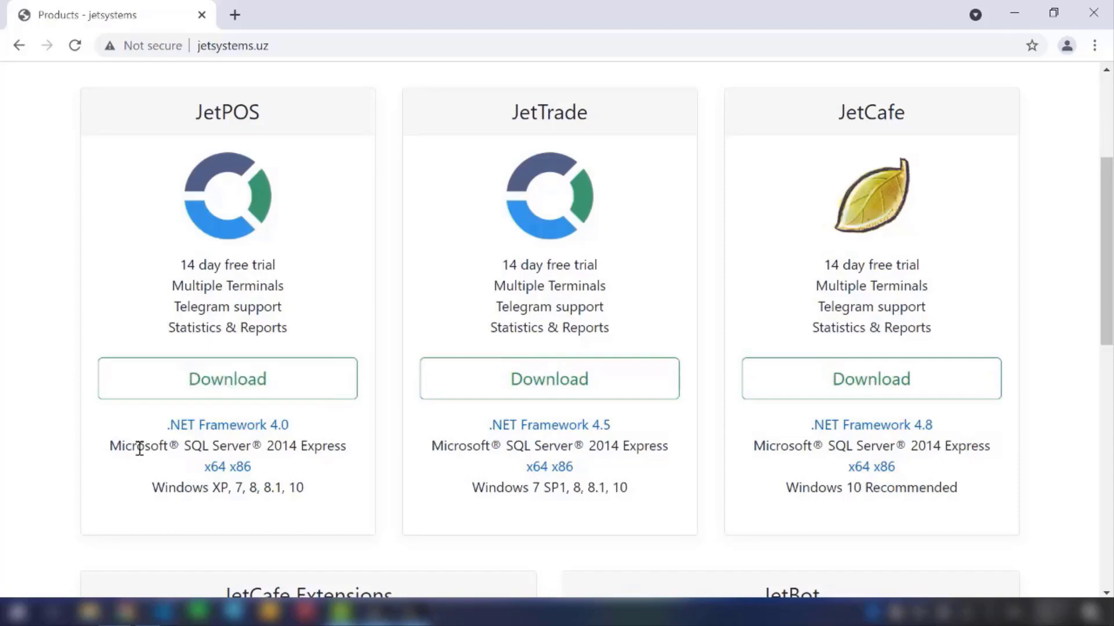
{"action": "left_click_drag", "start_coordinate": [112, 446], "coordinate": [342, 444]}
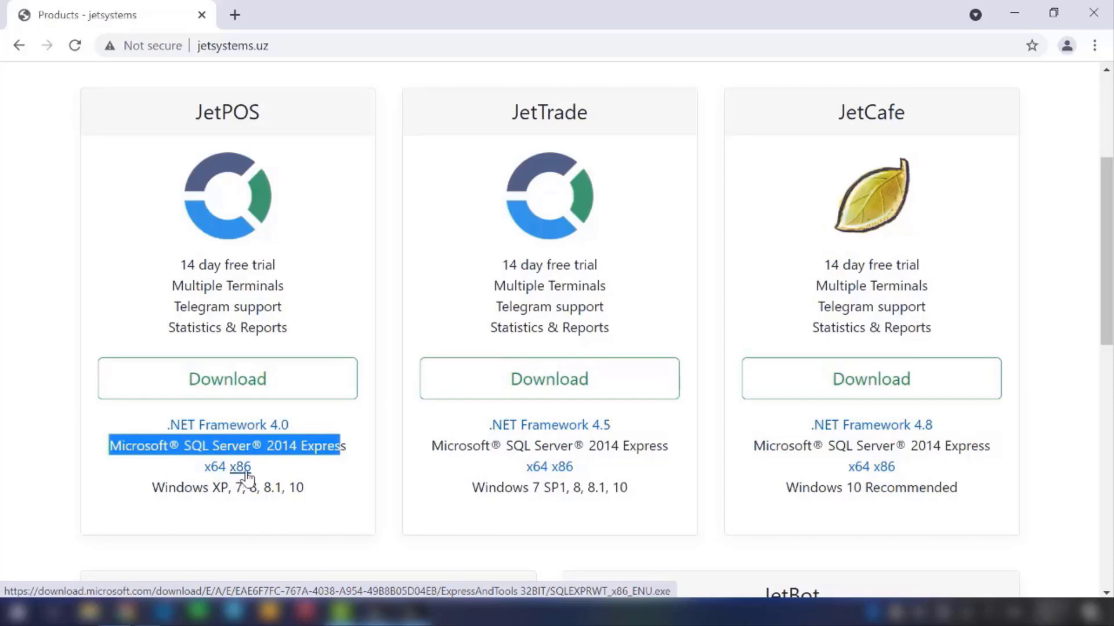
{"action": "left_click", "coordinate": [213, 471]}
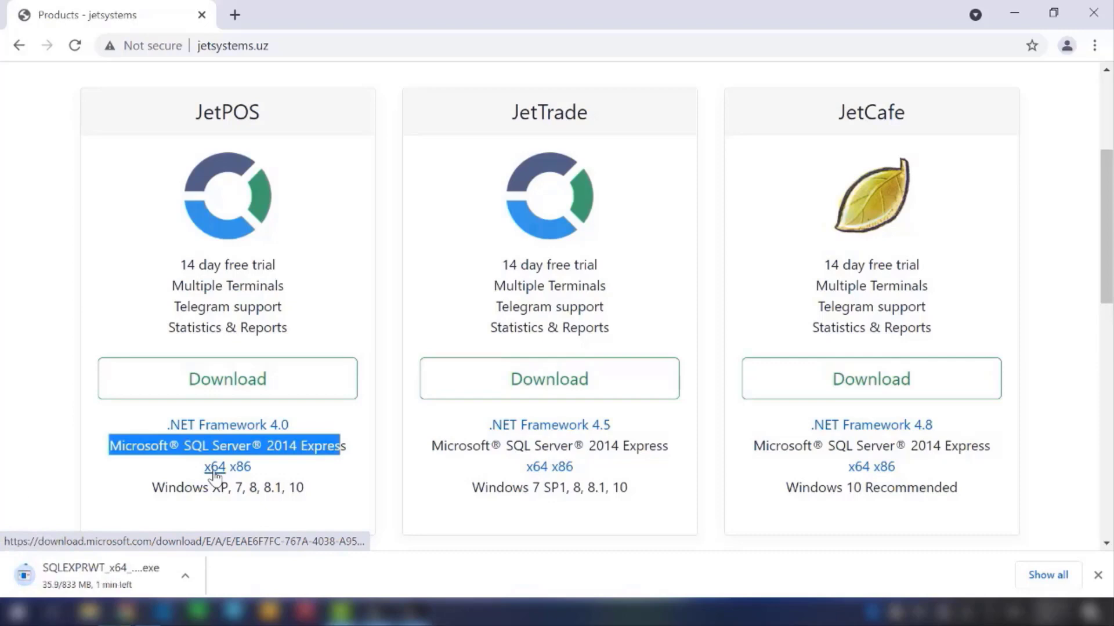
{"action": "left_click", "coordinate": [326, 487]}
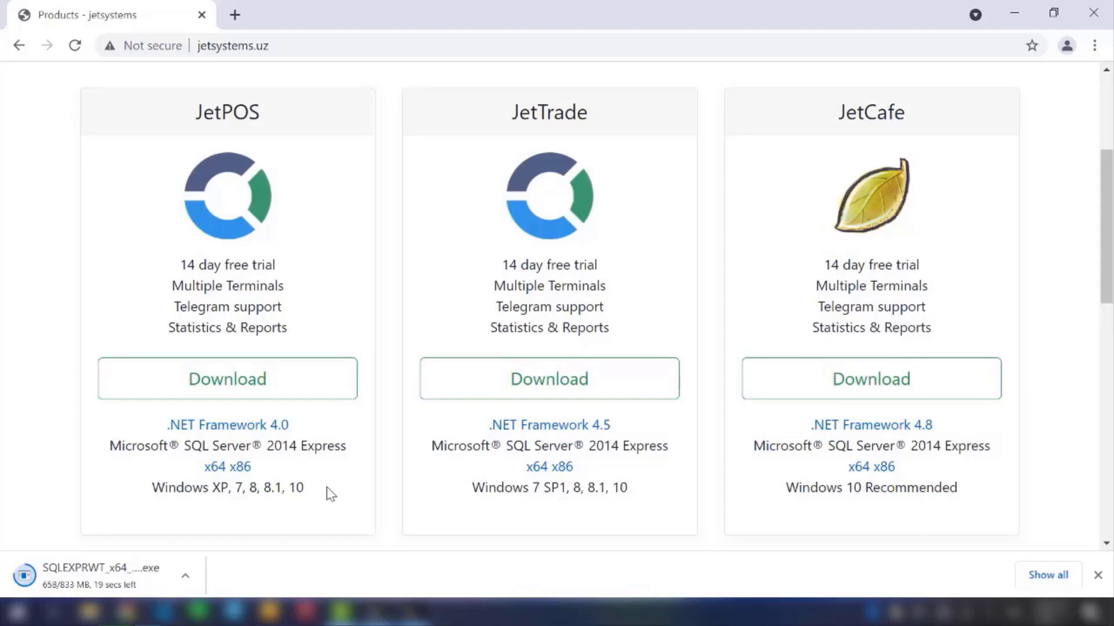
{"action": "scroll", "coordinate": [327, 492], "scroll_direction": "down", "scroll_amount": 1}
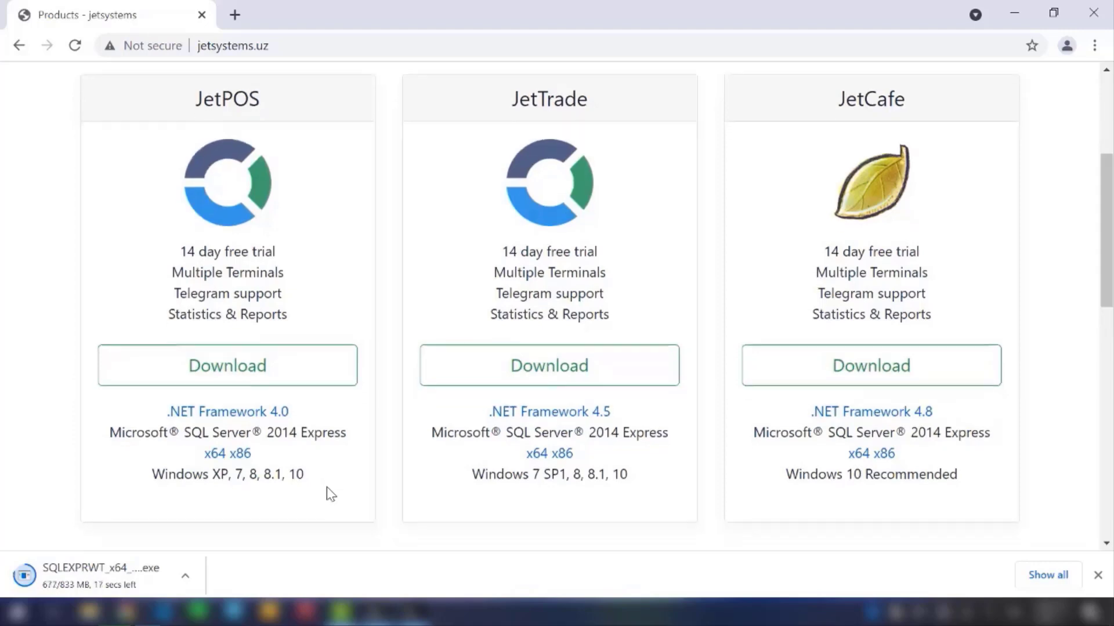
{"action": "scroll", "coordinate": [328, 492], "scroll_direction": "up", "scroll_amount": 1}
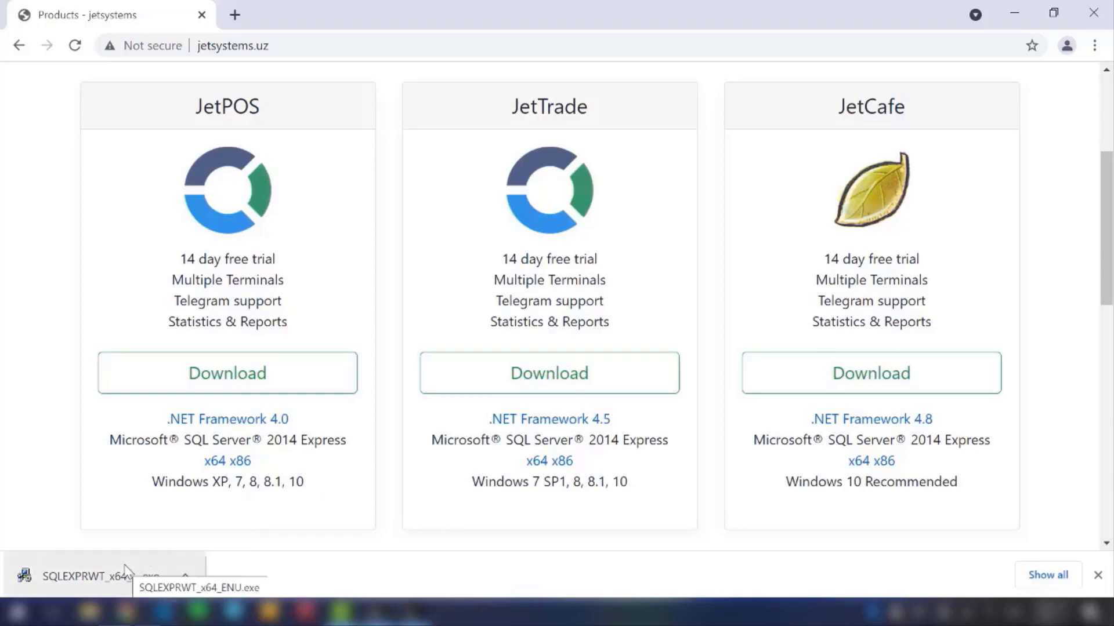
Step: Run the downloaded SQLEXPRWT_x64_ENU.exe, extract its files to the default directory, and minimize the browser
{"action": "left_click", "coordinate": [92, 575]}
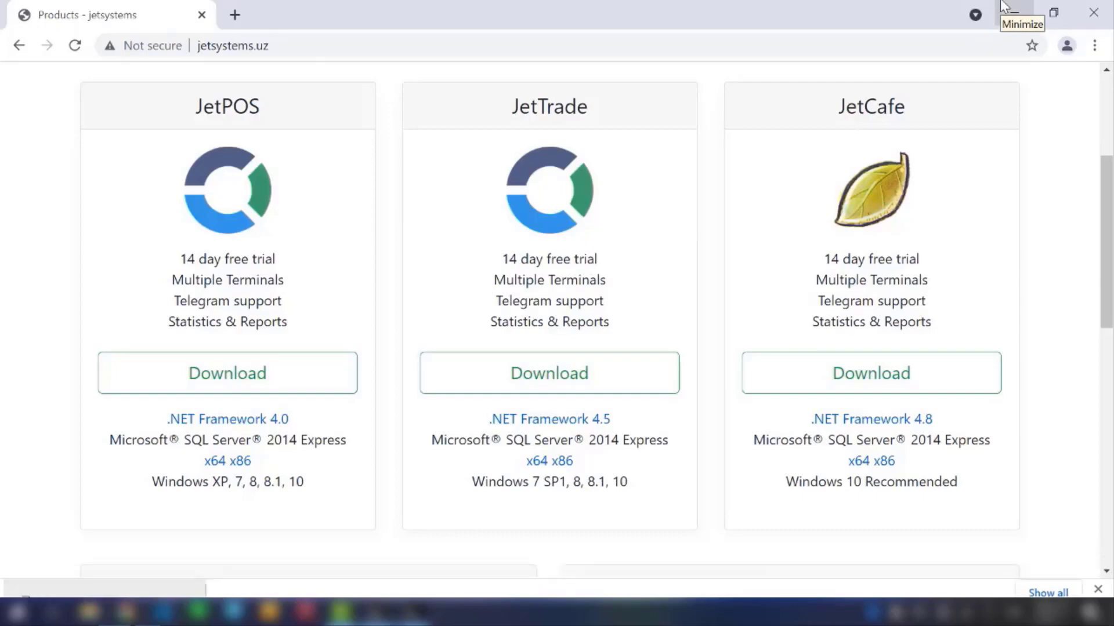
{"action": "left_click", "coordinate": [1009, 11]}
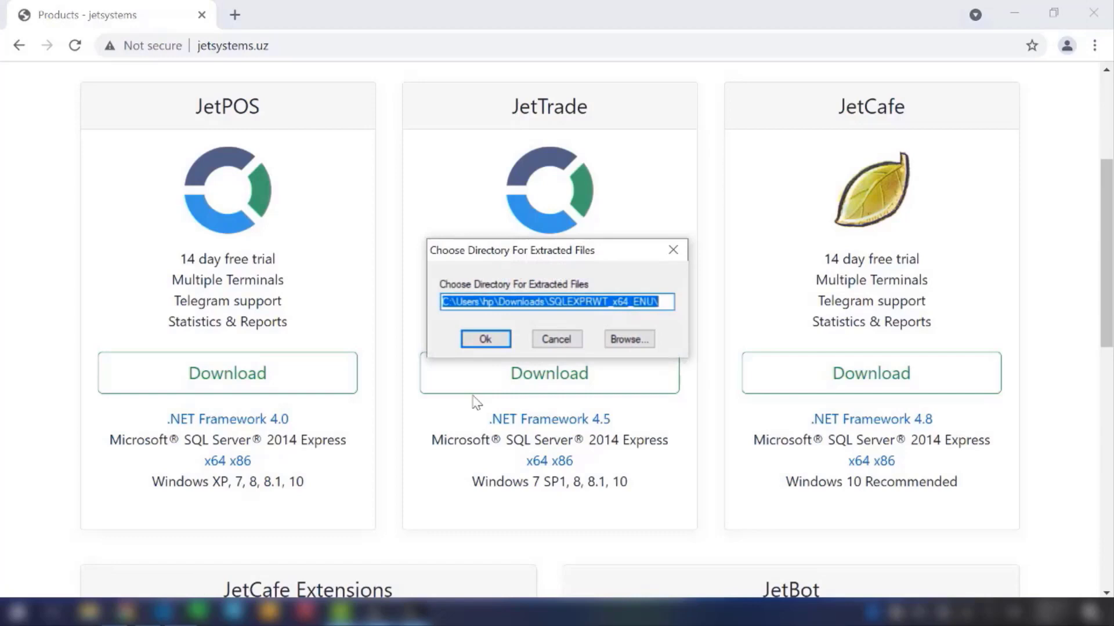
{"action": "left_click", "coordinate": [492, 340]}
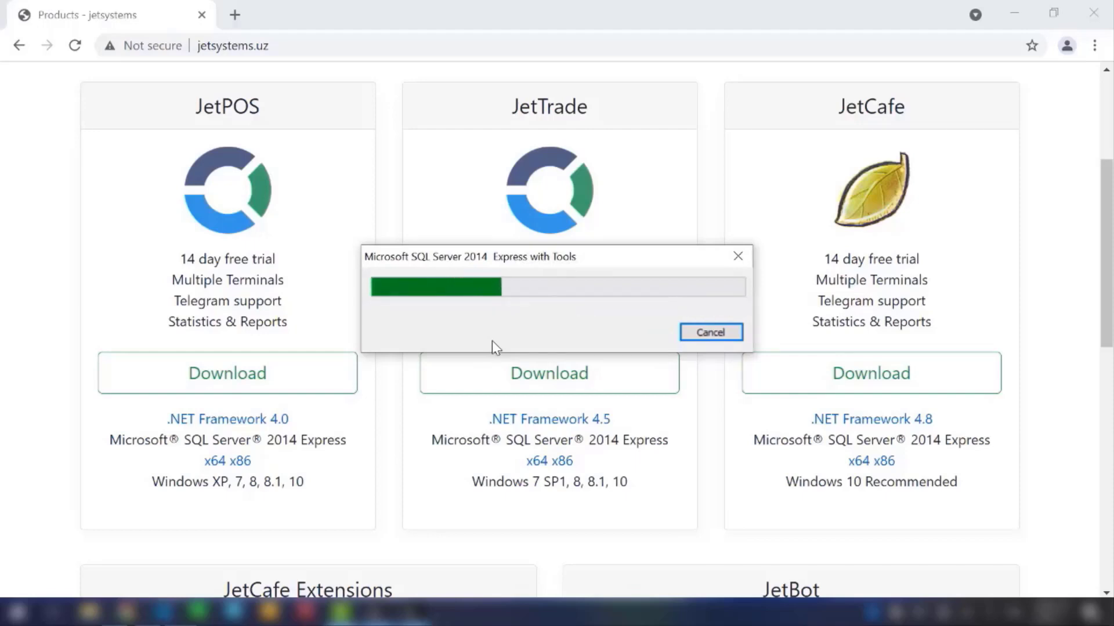
{"action": "left_click", "coordinate": [1013, 14]}
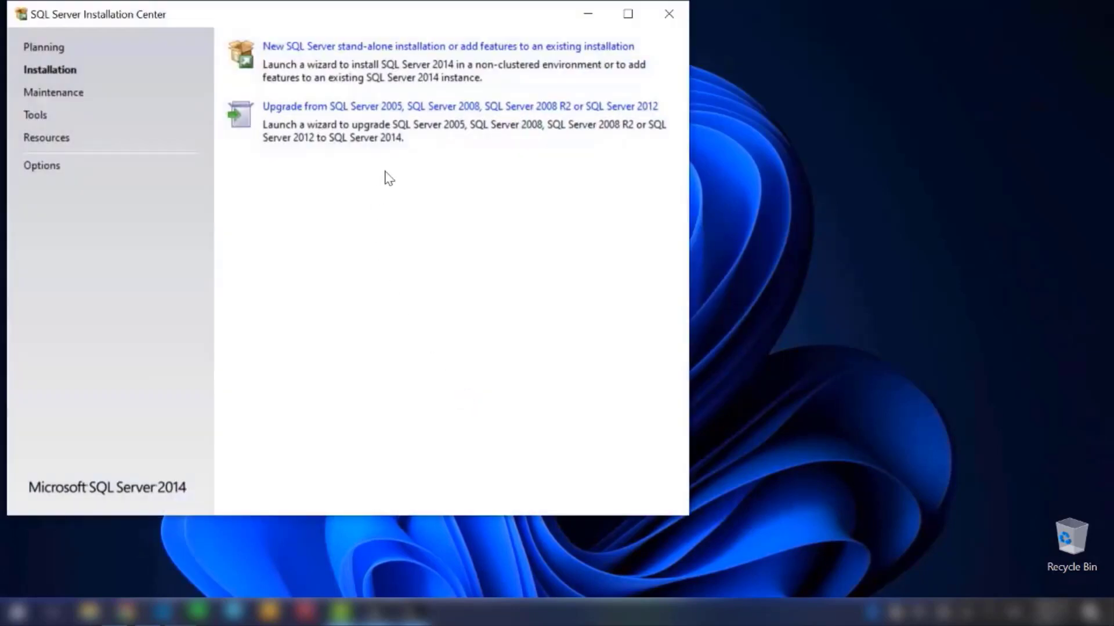
Step: Launch a new SQL Server stand-alone installation, minimize the Installation Center, and accept the license terms
{"action": "left_click", "coordinate": [416, 47]}
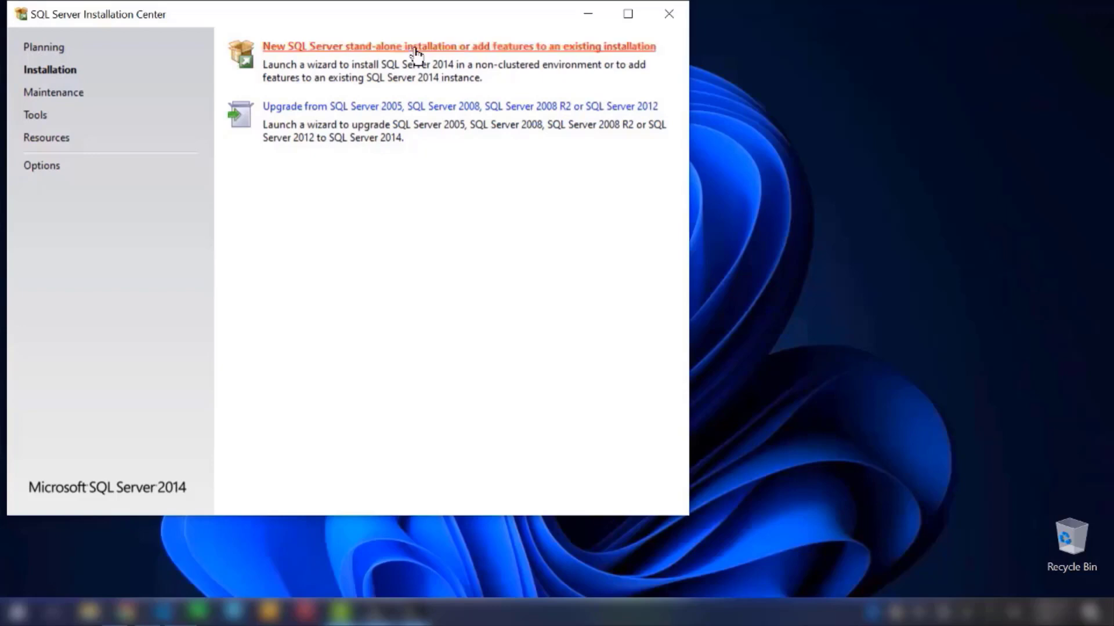
{"action": "left_click", "coordinate": [587, 20]}
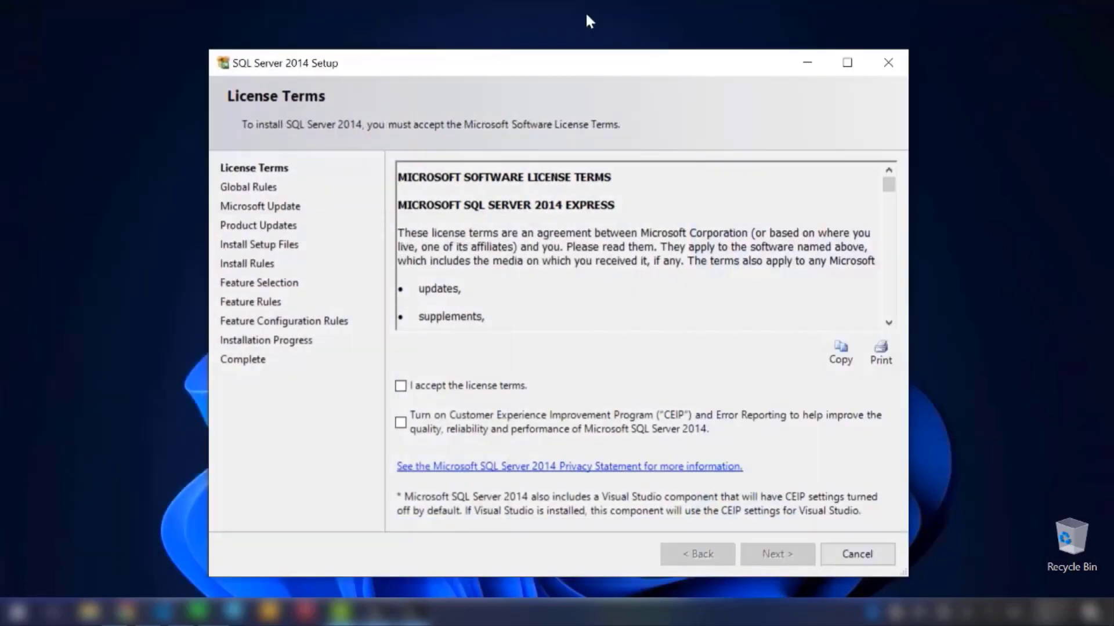
{"action": "left_click", "coordinate": [497, 389]}
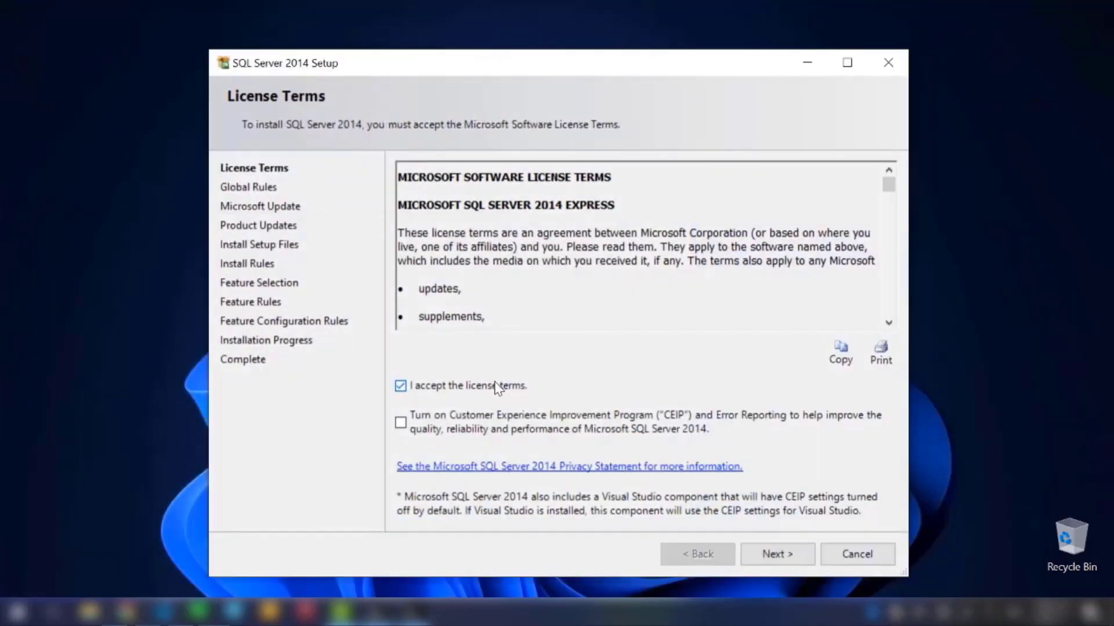
Step: Advance the setup through Microsoft Update and Feature Selection to the Feature Rules check, keeping the default options
{"action": "left_click", "coordinate": [805, 560]}
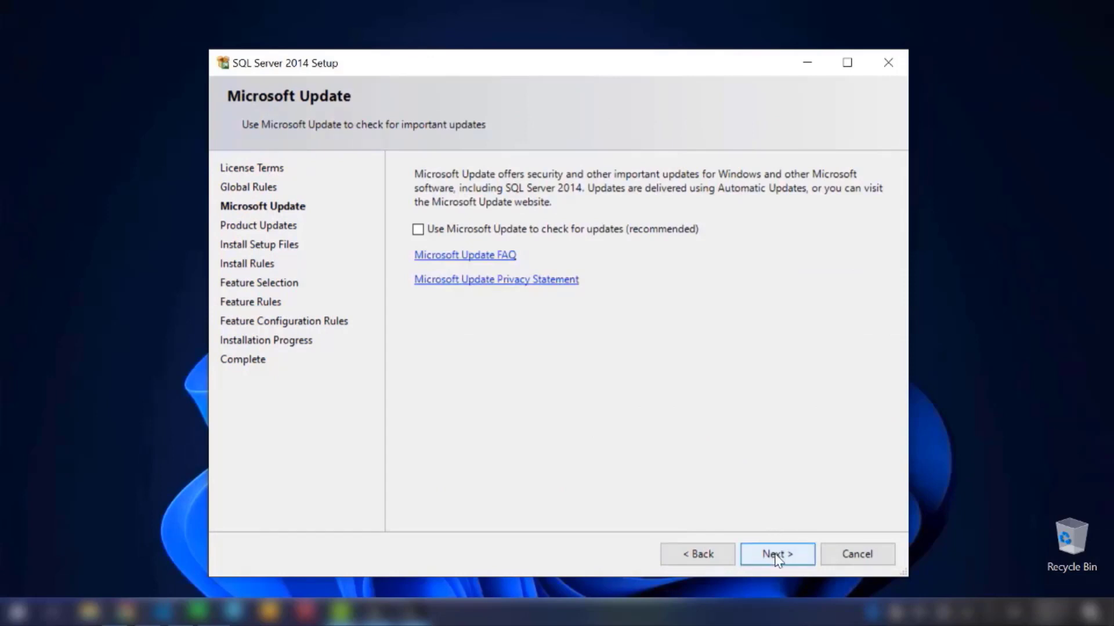
{"action": "left_click", "coordinate": [778, 558]}
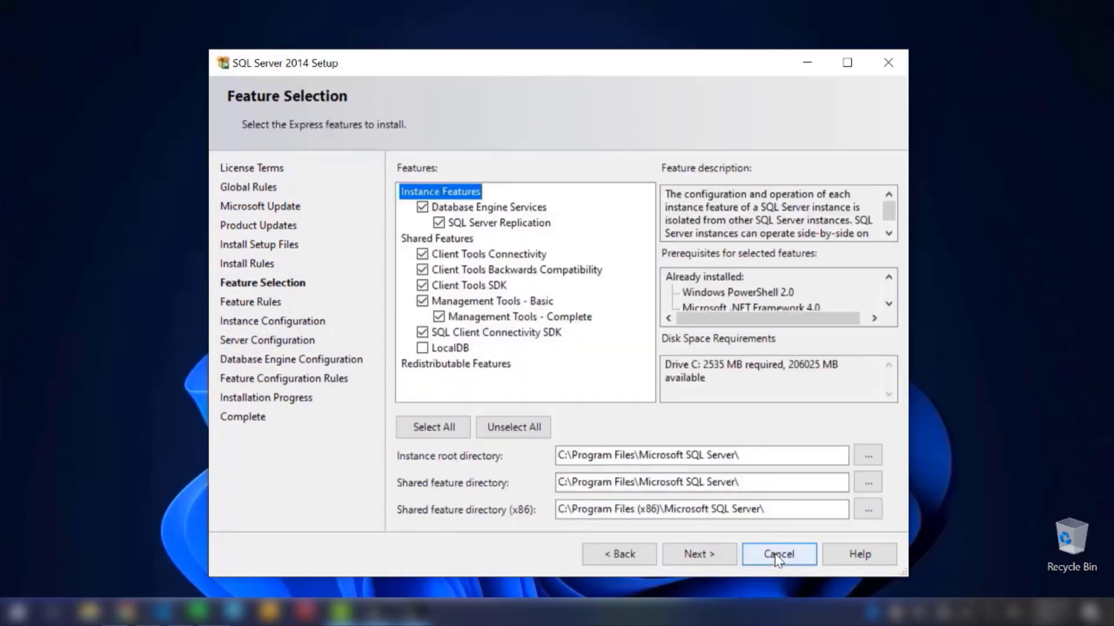
{"action": "left_click", "coordinate": [718, 556]}
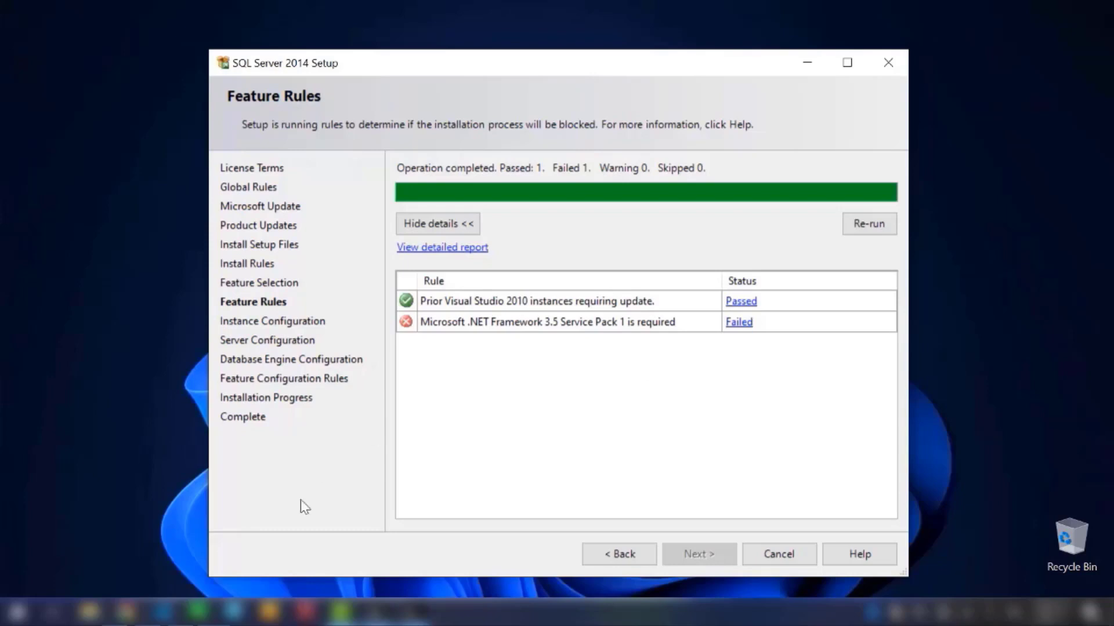
Step: Search Windows for "control" and open Control Panel
{"action": "left_click", "coordinate": [127, 528]}
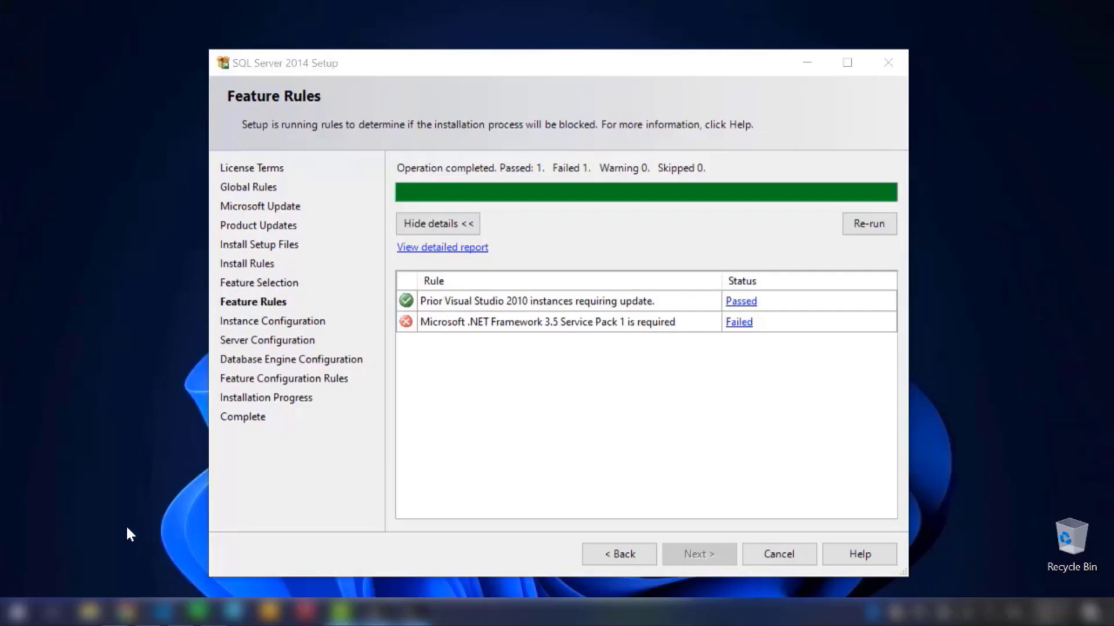
{"action": "key", "text": "super"}
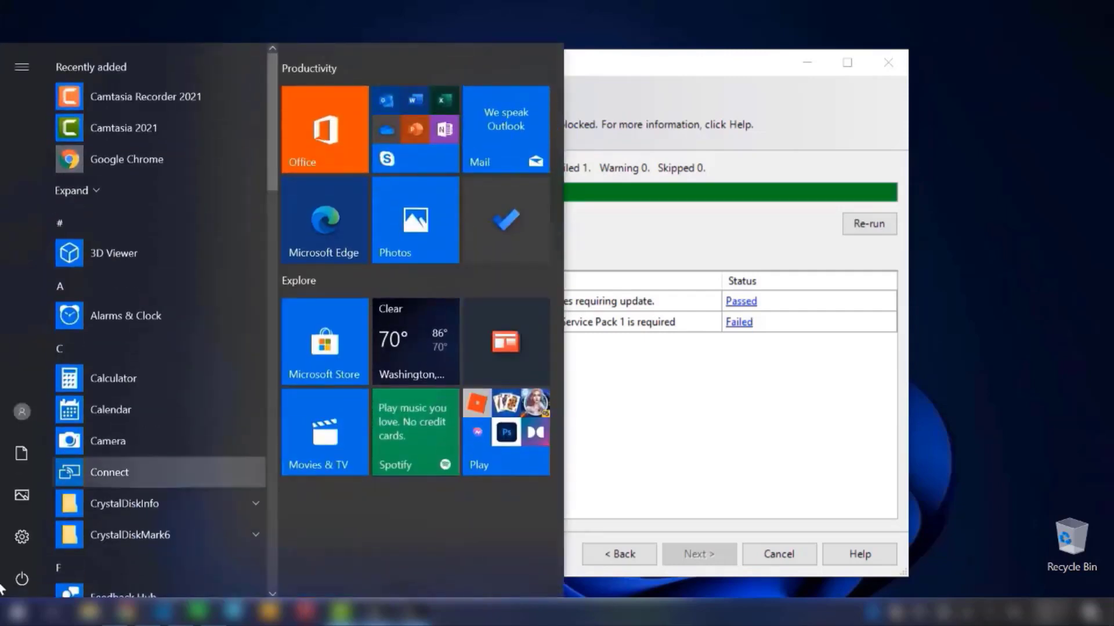
{"action": "left_click", "coordinate": [18, 613]}
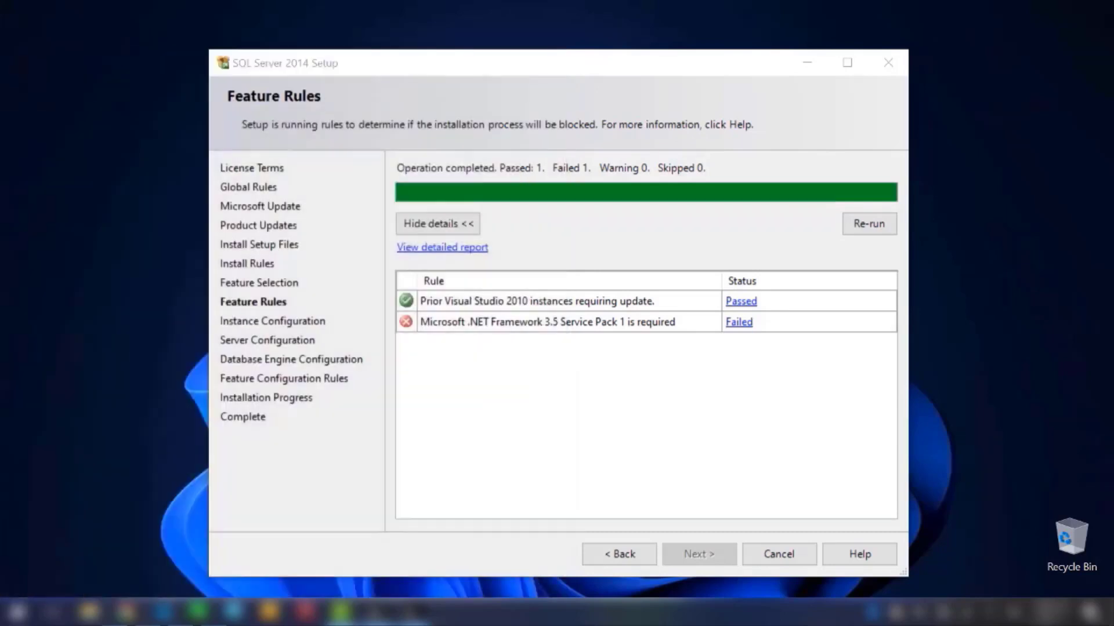
{"action": "left_click", "coordinate": [18, 612]}
{"action": "mouse_move", "coordinate": [23, 539]}
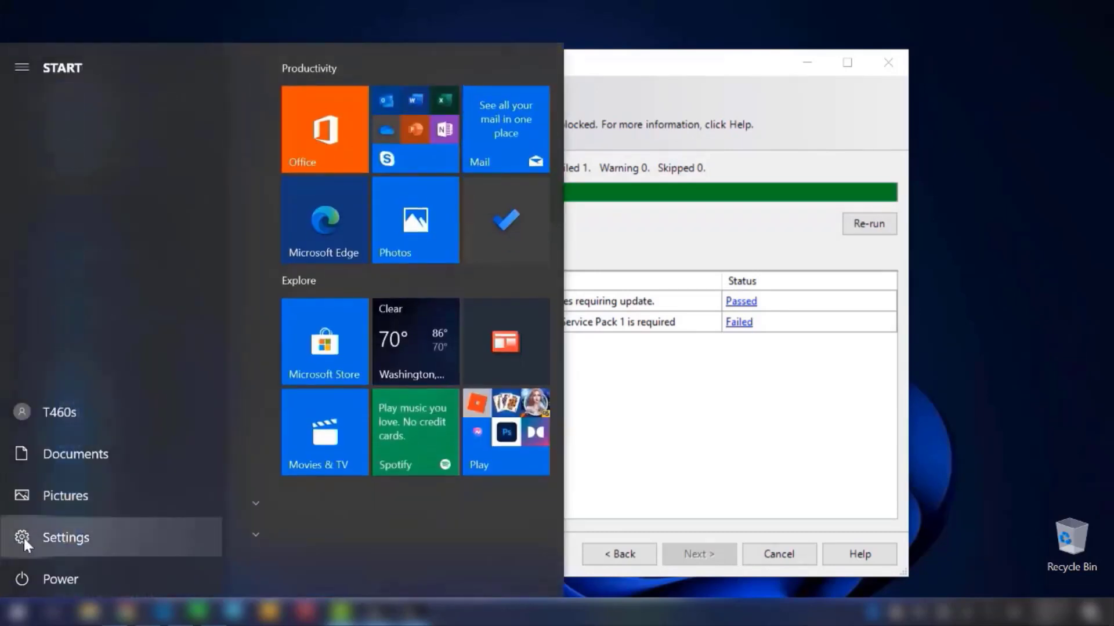
{"action": "type", "text": "cont"}
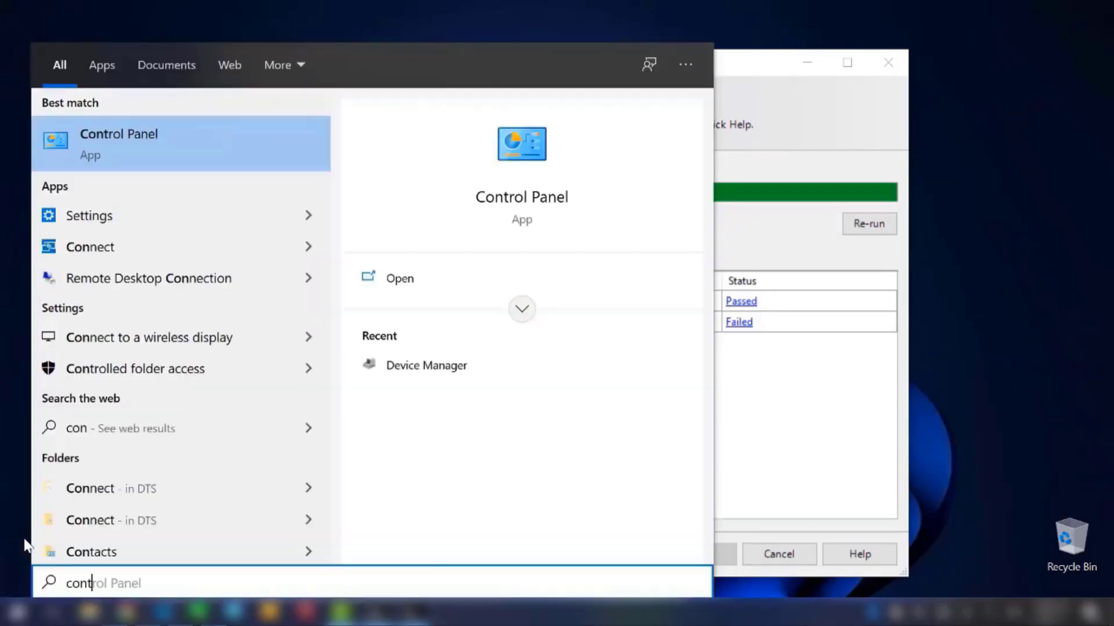
{"action": "type", "text": "rol"}
{"action": "key", "text": "Return"}
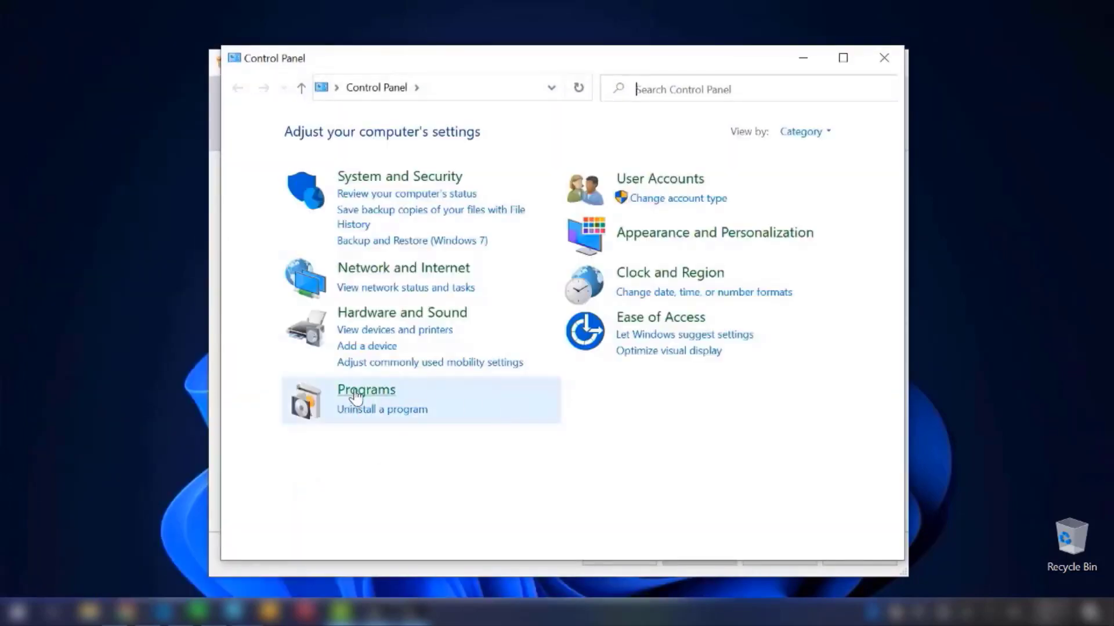
Step: Go to Programs and Features and open the dialog for turning Windows features on or off, maximizing both windows
{"action": "left_click", "coordinate": [356, 397]}
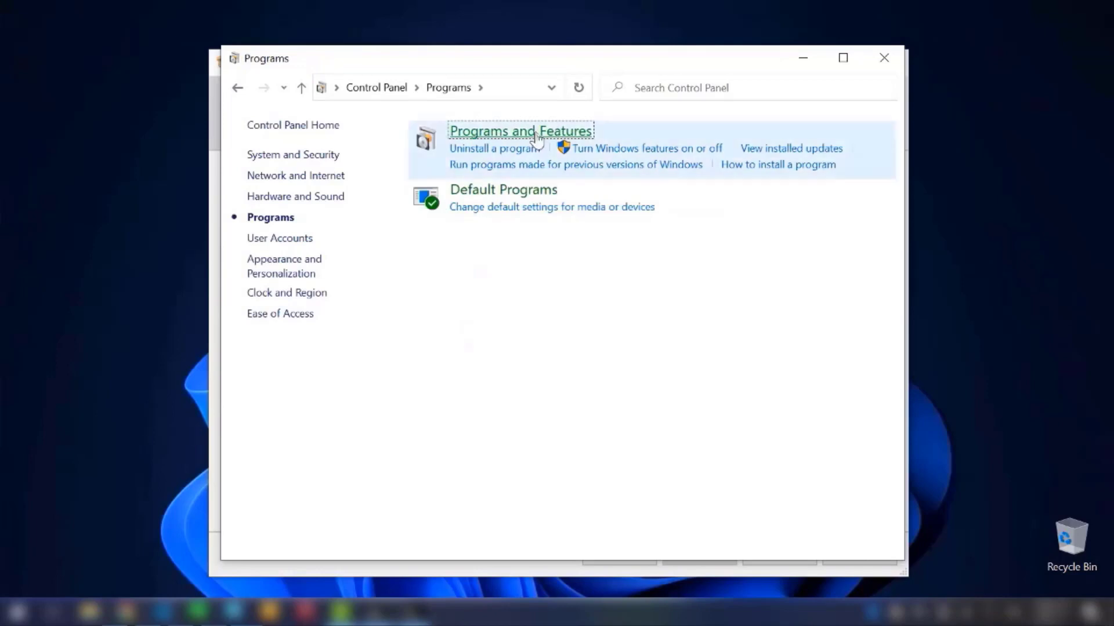
{"action": "left_click", "coordinate": [538, 139]}
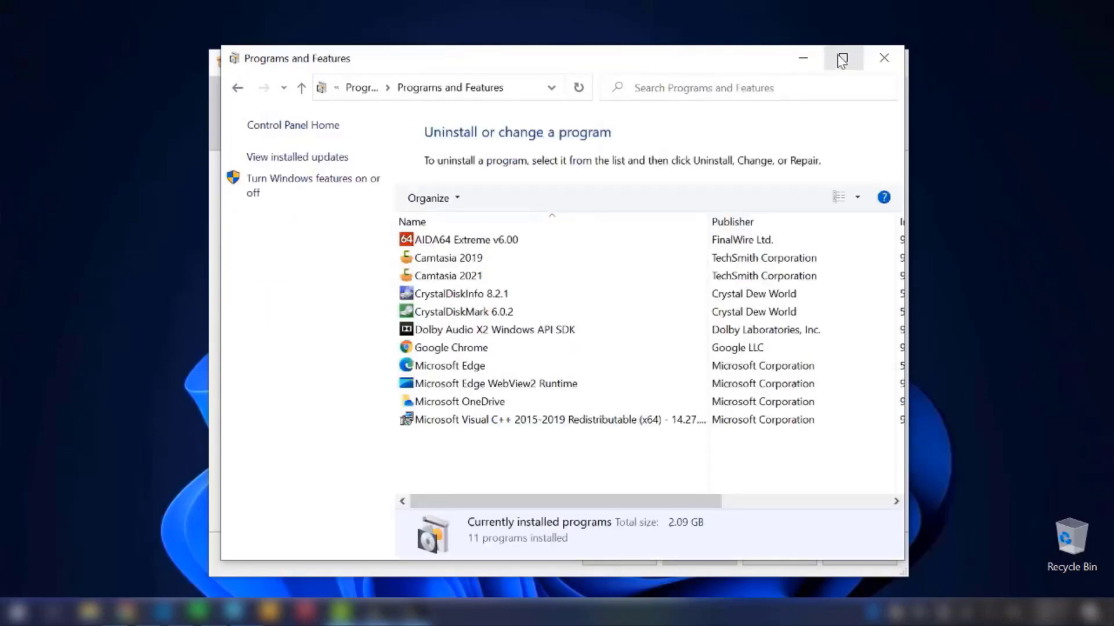
{"action": "left_click", "coordinate": [842, 55]}
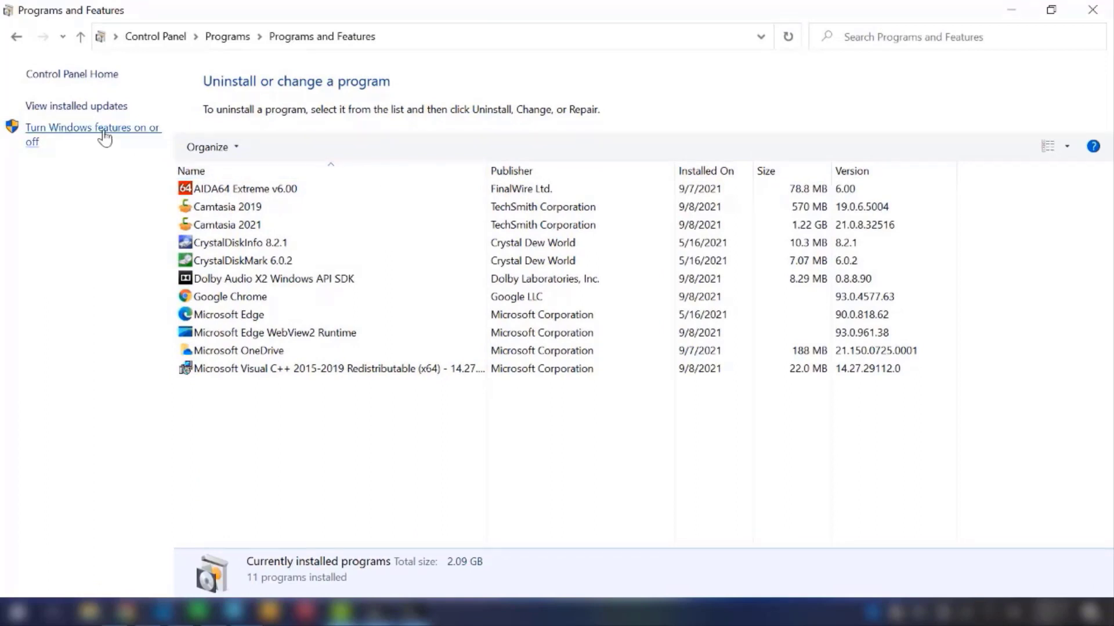
{"action": "left_click", "coordinate": [105, 135]}
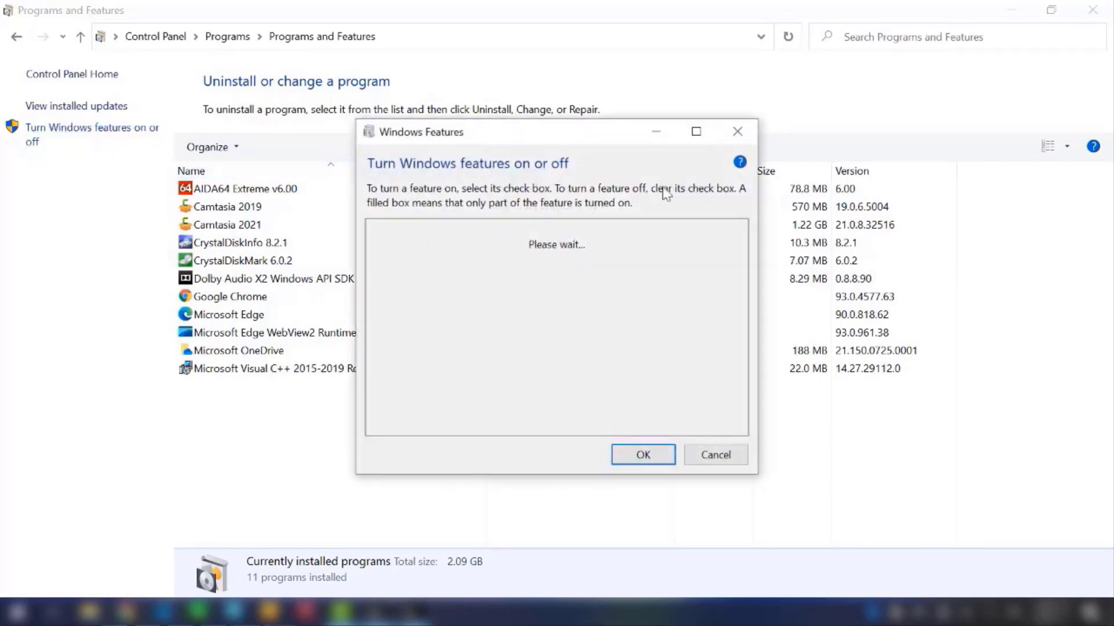
{"action": "left_click", "coordinate": [696, 131]}
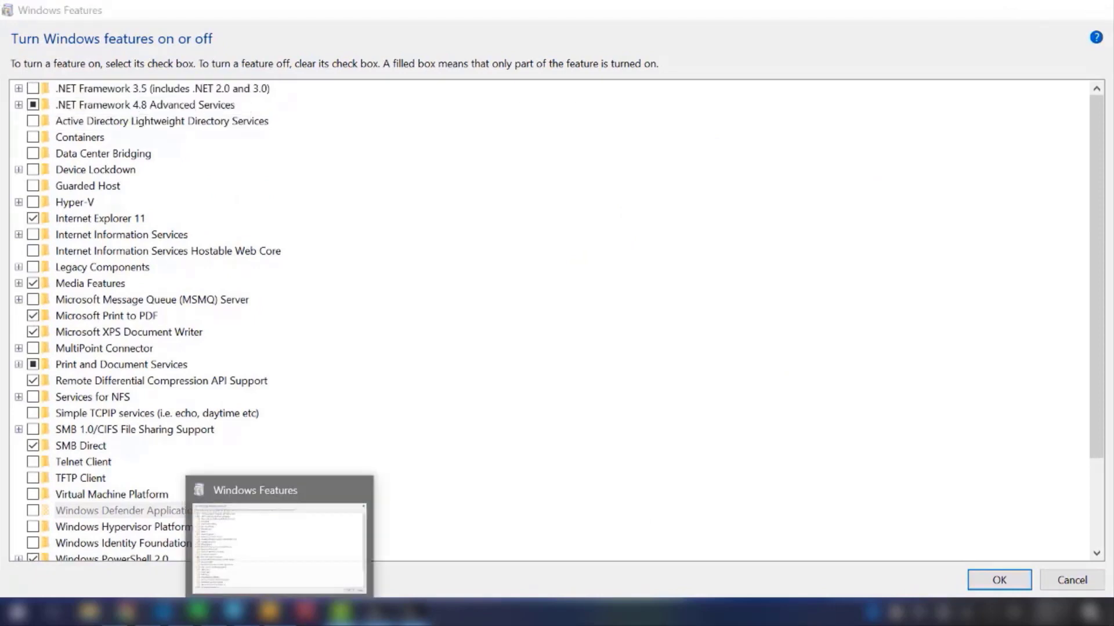
Step: Check the failed rule in SQL Server Setup, then enable .NET Framework 3.5, letting Windows Update download the required files
{"action": "left_click", "coordinate": [281, 612]}
{"action": "left_click", "coordinate": [246, 613]}
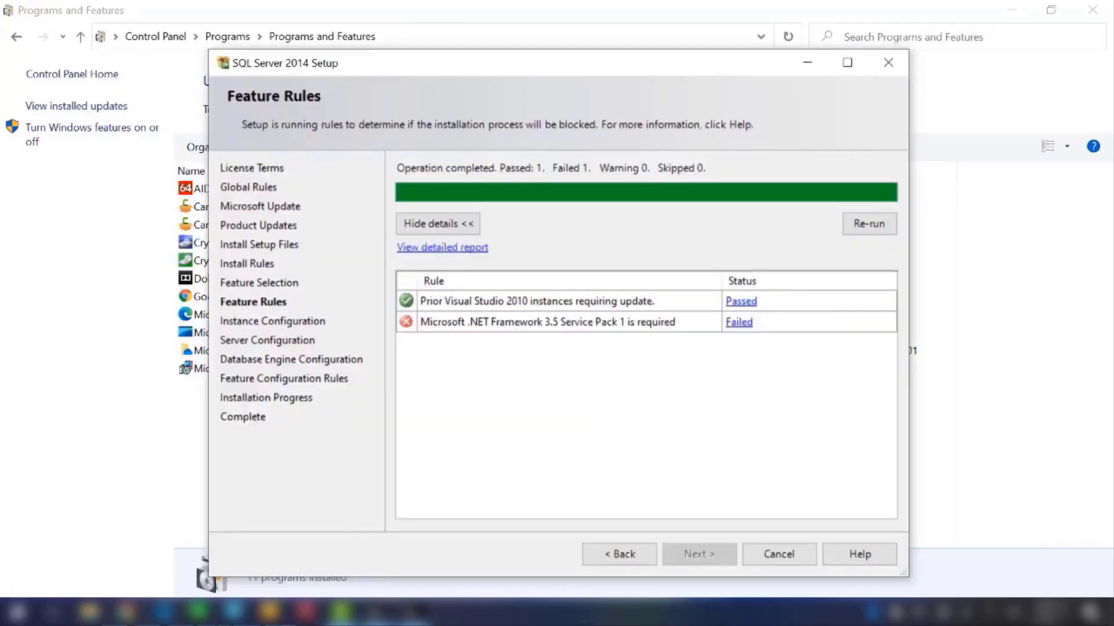
{"action": "left_click", "coordinate": [87, 129]}
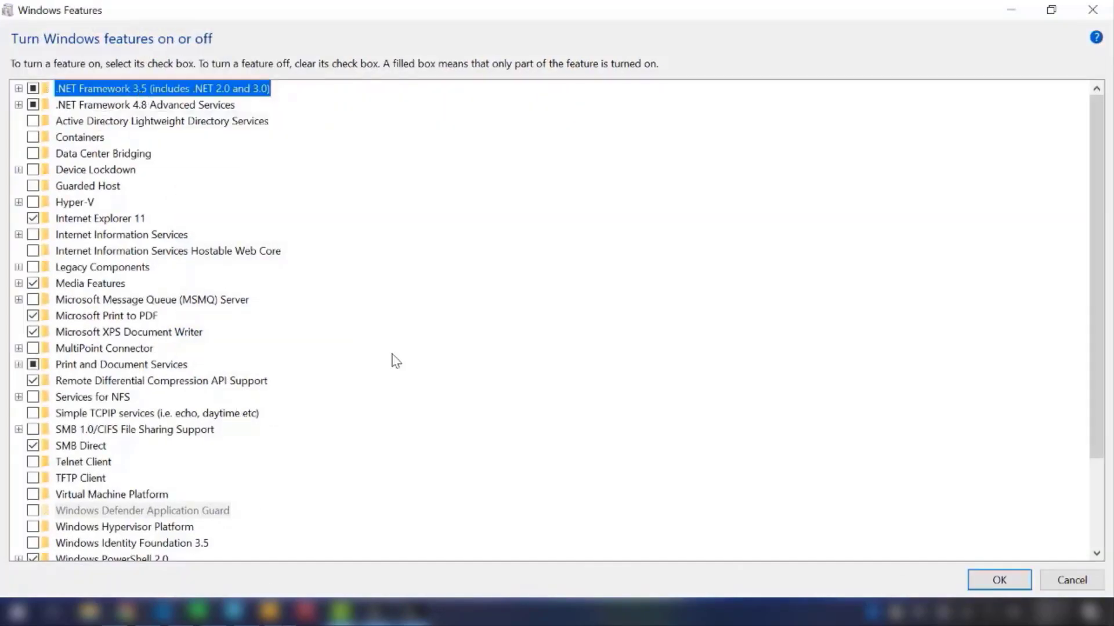
{"action": "left_click", "coordinate": [999, 580]}
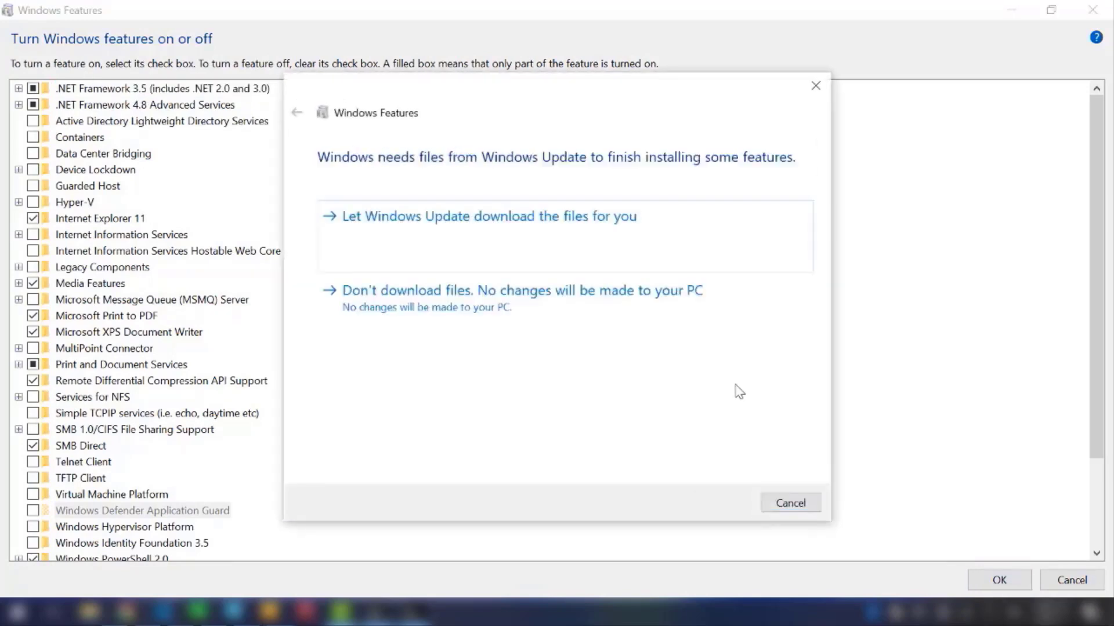
{"action": "left_click", "coordinate": [587, 239]}
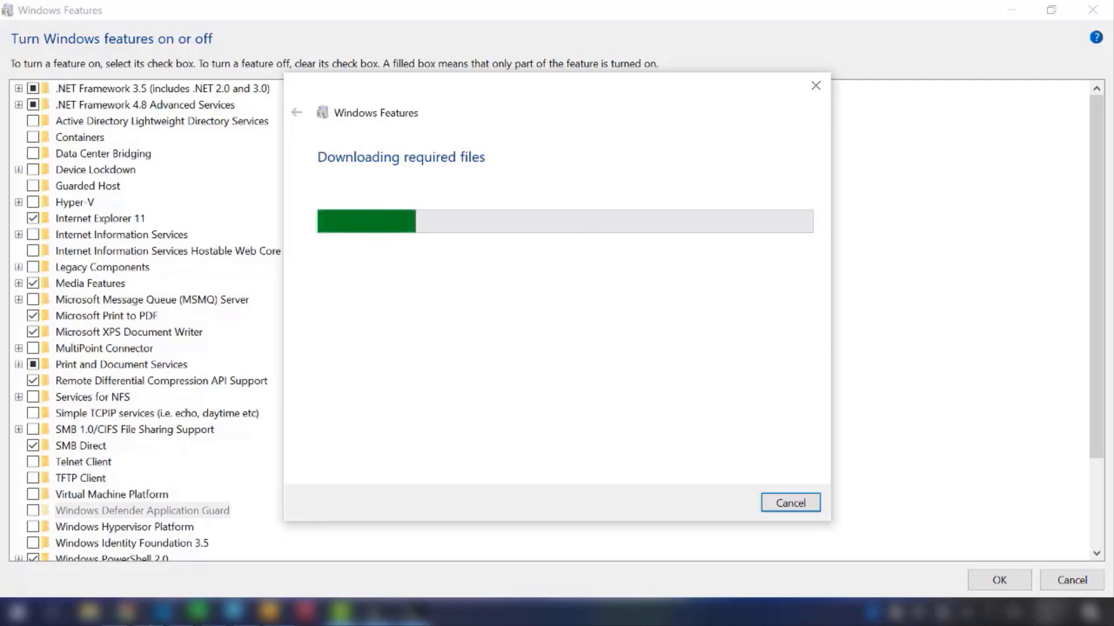
{"action": "left_click", "coordinate": [341, 612]}
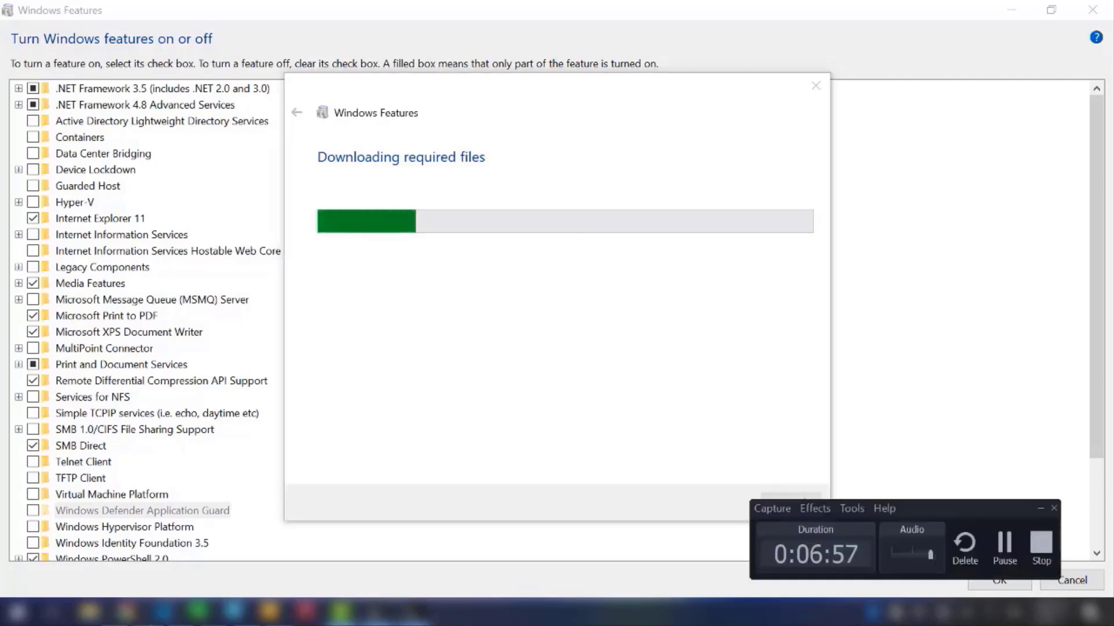
{"action": "left_click", "coordinate": [537, 492]}
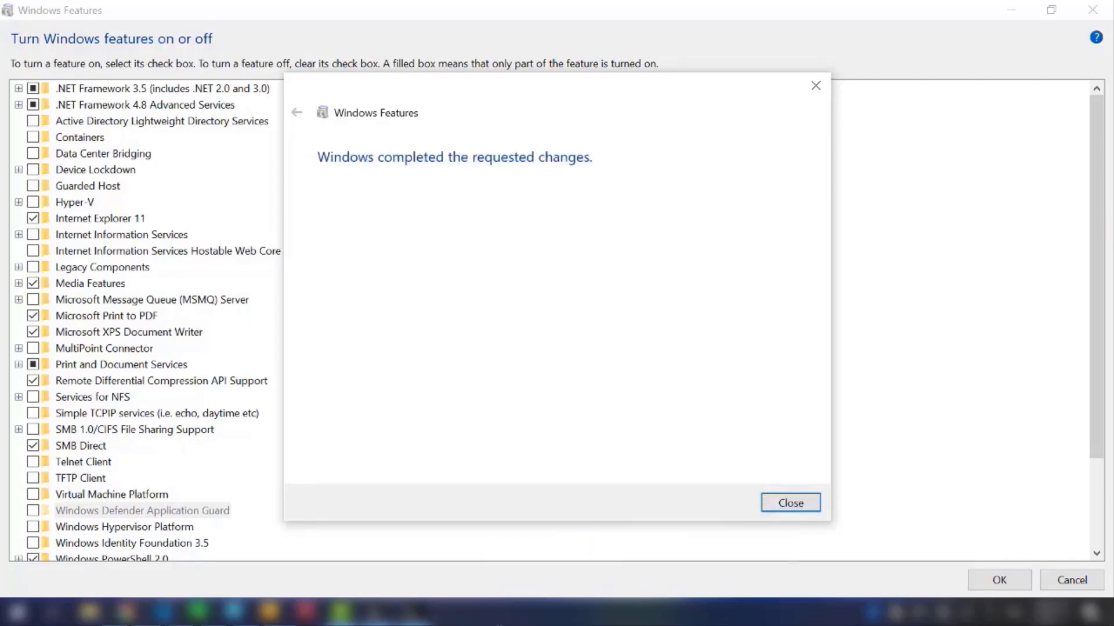
Step: Close the completed Windows Features dialog, re-run the Feature Rules check, and accept the named instance SQLExpress
{"action": "left_click", "coordinate": [792, 503]}
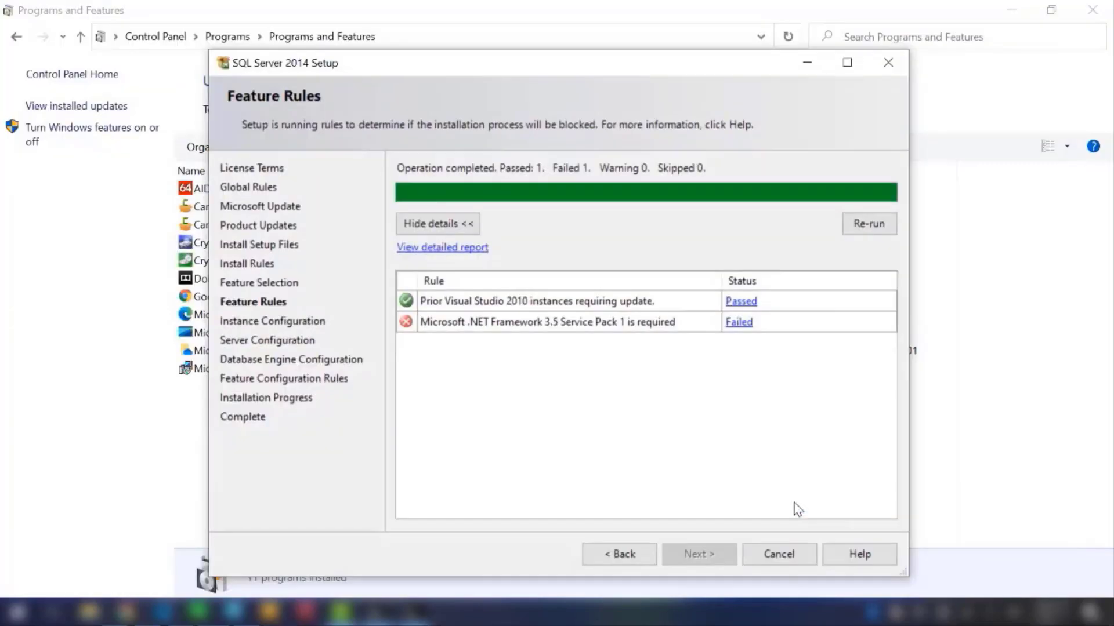
{"action": "left_click", "coordinate": [876, 238]}
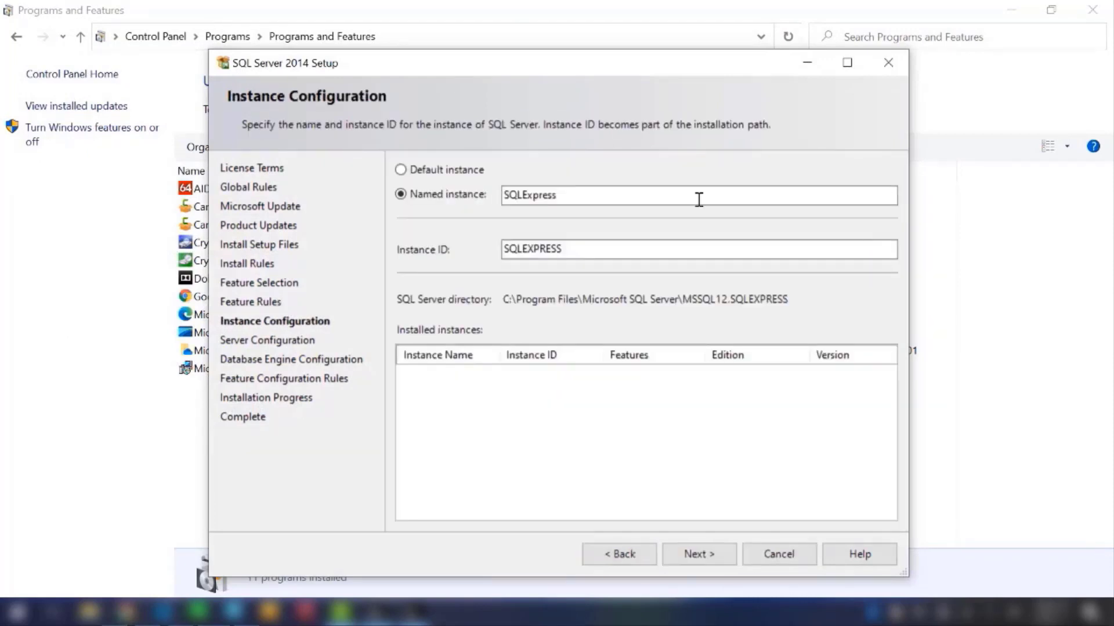
{"action": "left_click", "coordinate": [706, 546]}
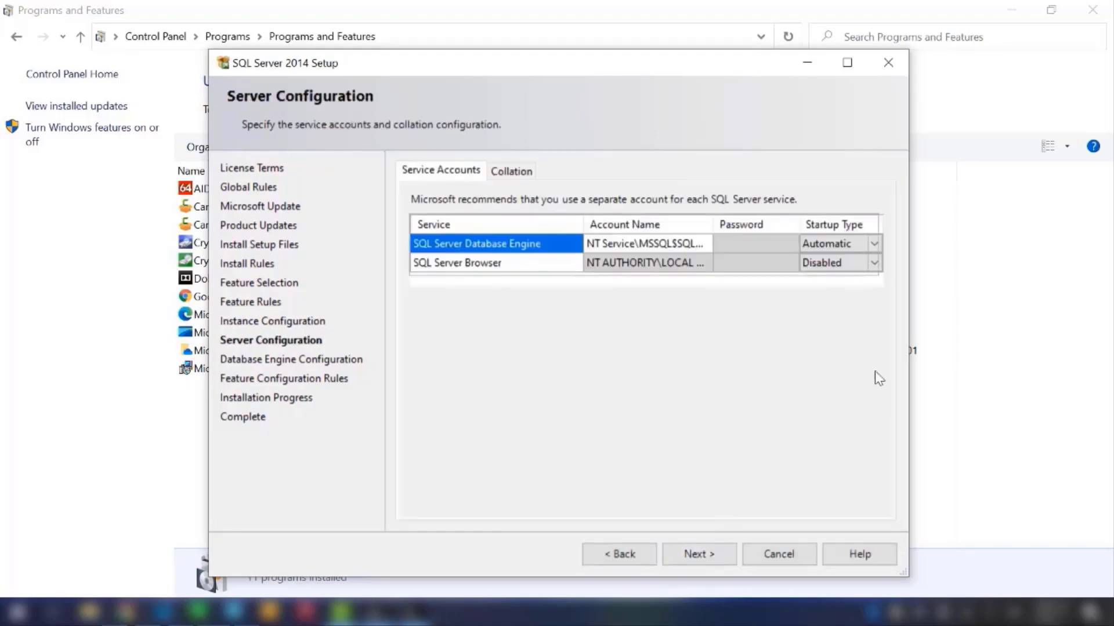
Step: Set the startup type of the SQL Server Browser service to Automatic
{"action": "left_click", "coordinate": [872, 264]}
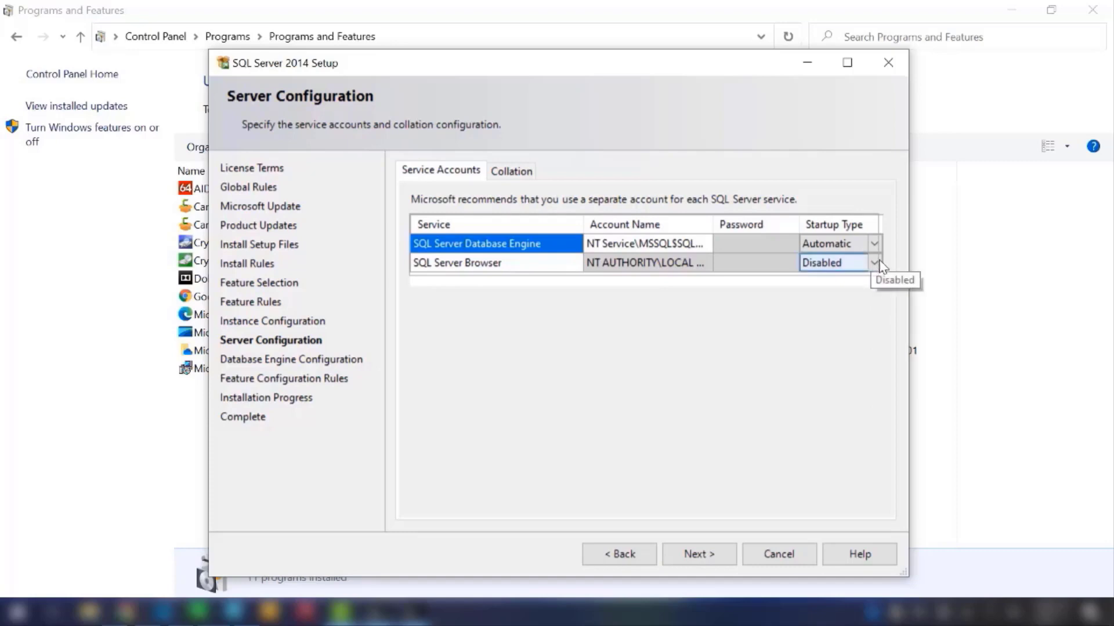
{"action": "left_click", "coordinate": [874, 264]}
{"action": "left_click", "coordinate": [851, 280]}
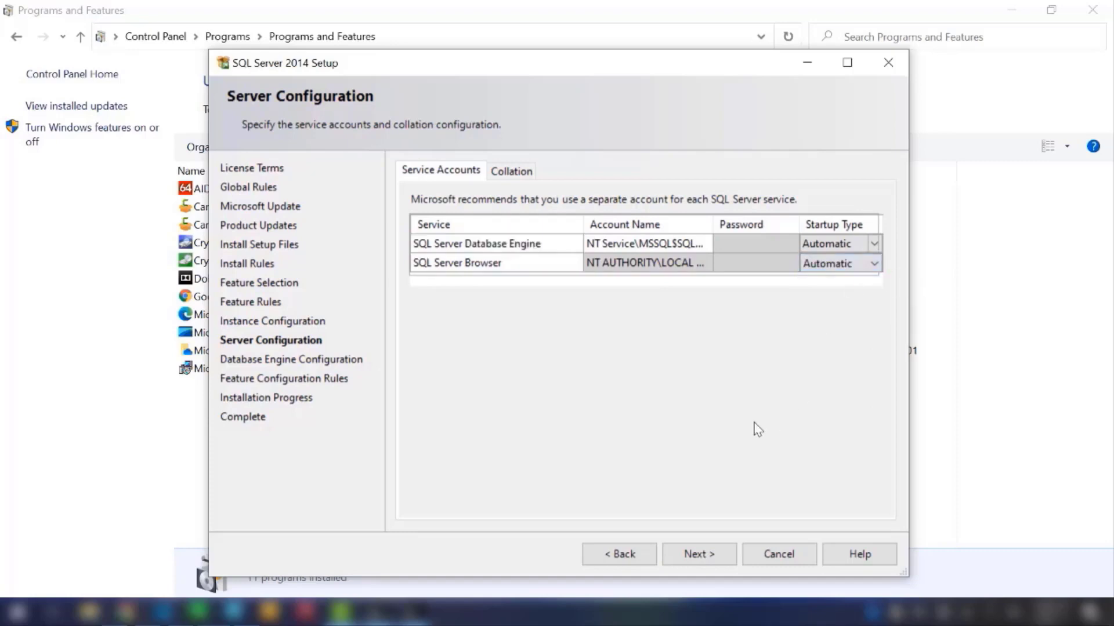
Step: Continue to Database Engine Configuration and choose Mixed Mode (SQL Server authentication and Windows authentication)
{"action": "left_click", "coordinate": [729, 553]}
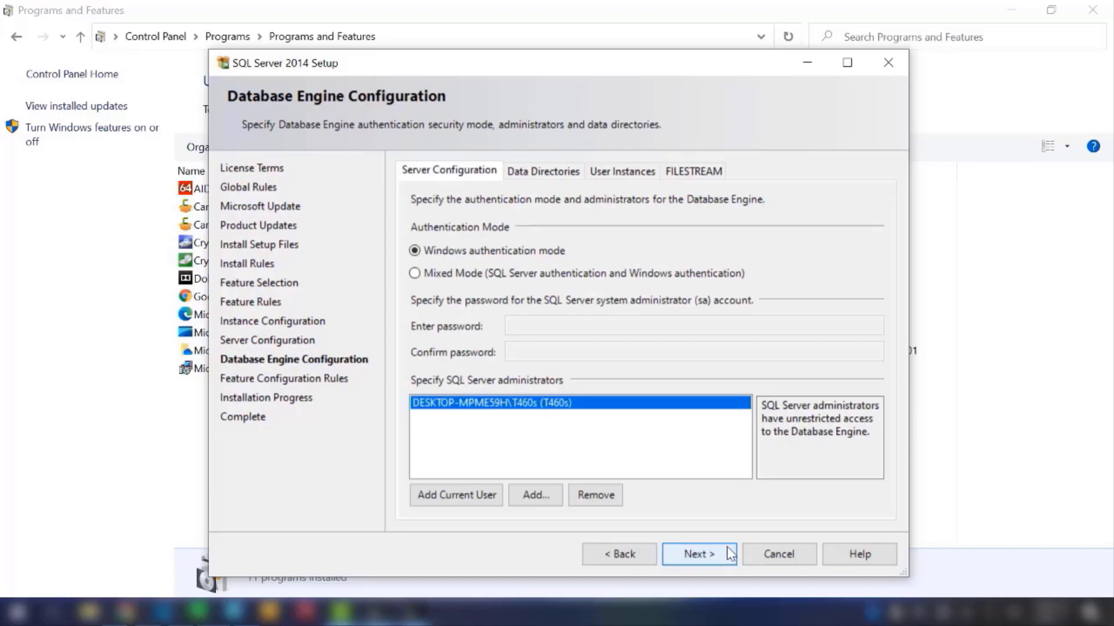
{"action": "left_click", "coordinate": [549, 276]}
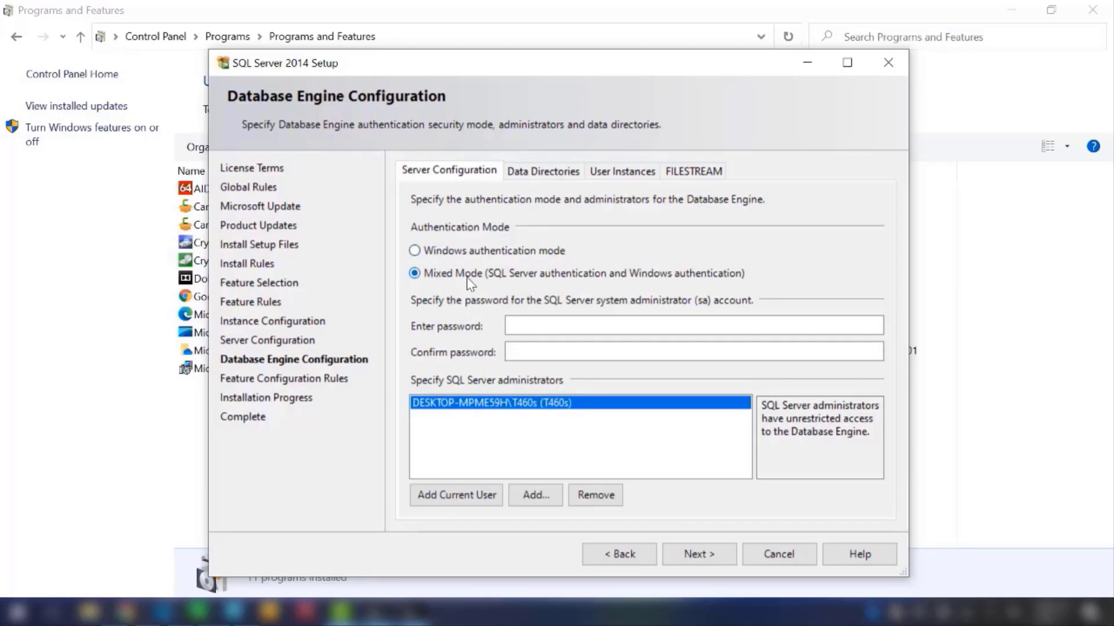
{"action": "left_click", "coordinate": [529, 325]}
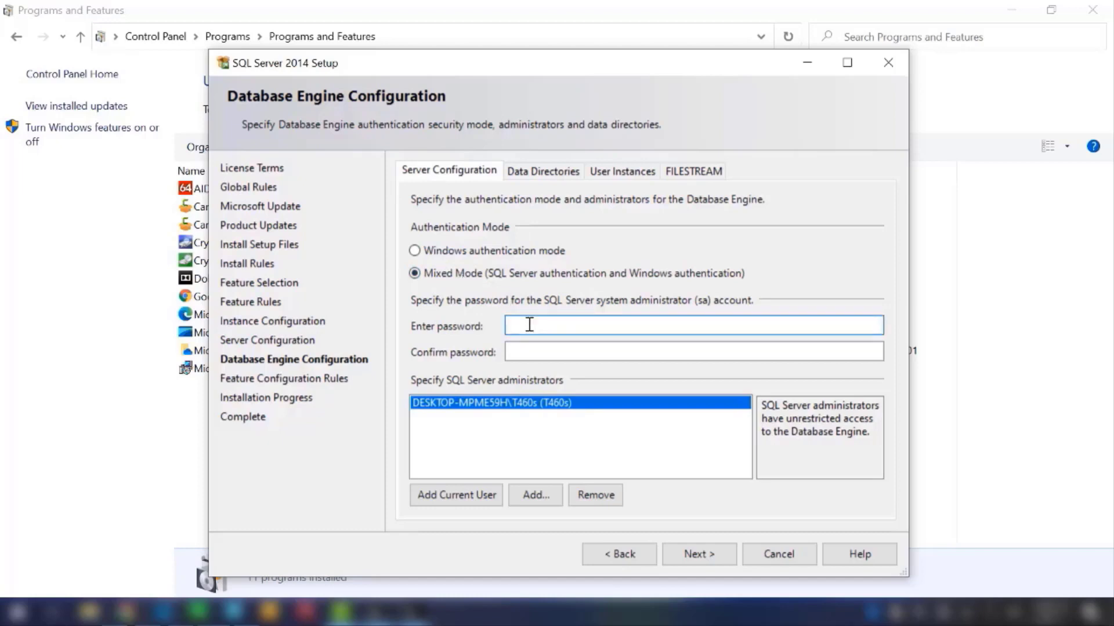
Step: Open Notepad through the Run dialog and set its font size to 24
{"action": "key", "text": "super+r"}
{"action": "type", "text": "no"}
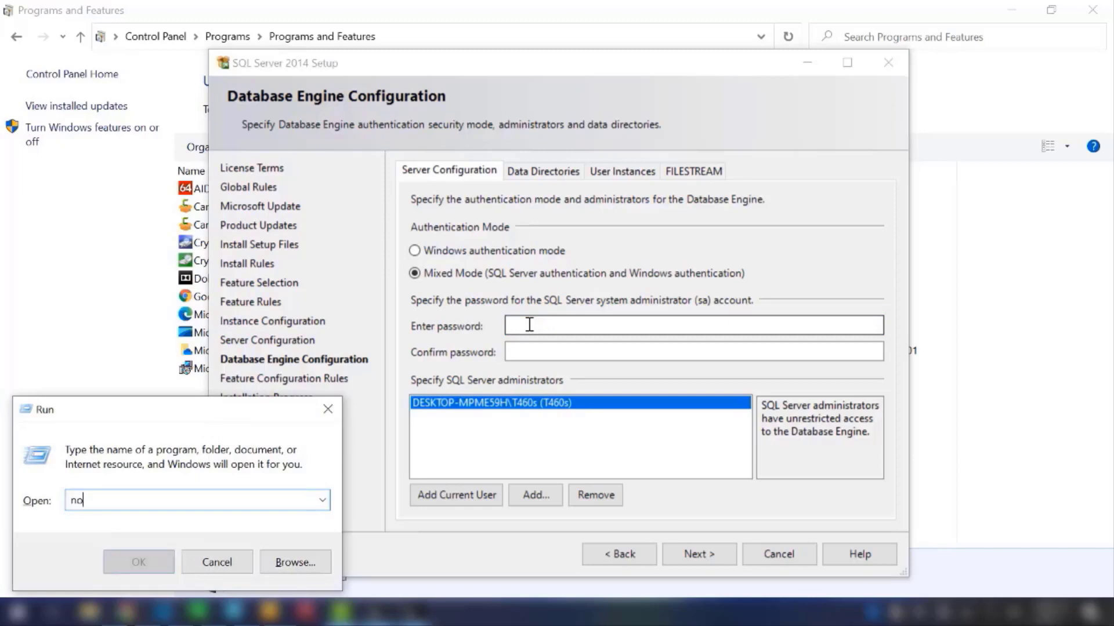
{"action": "type", "text": "tepad"}
{"action": "key", "text": "Return"}
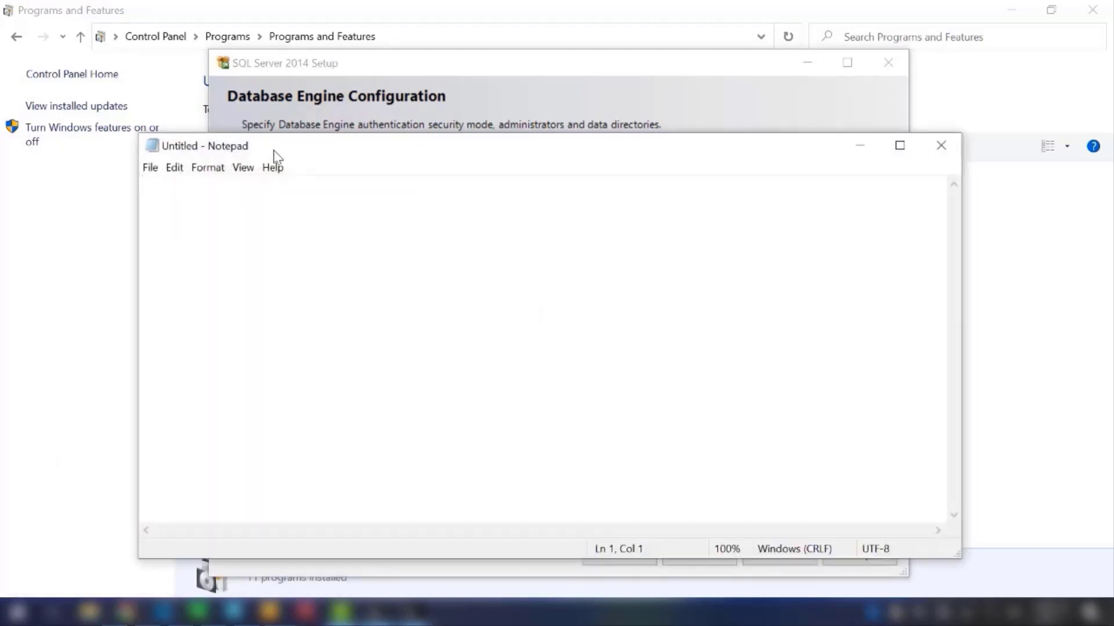
{"action": "left_click", "coordinate": [242, 167]}
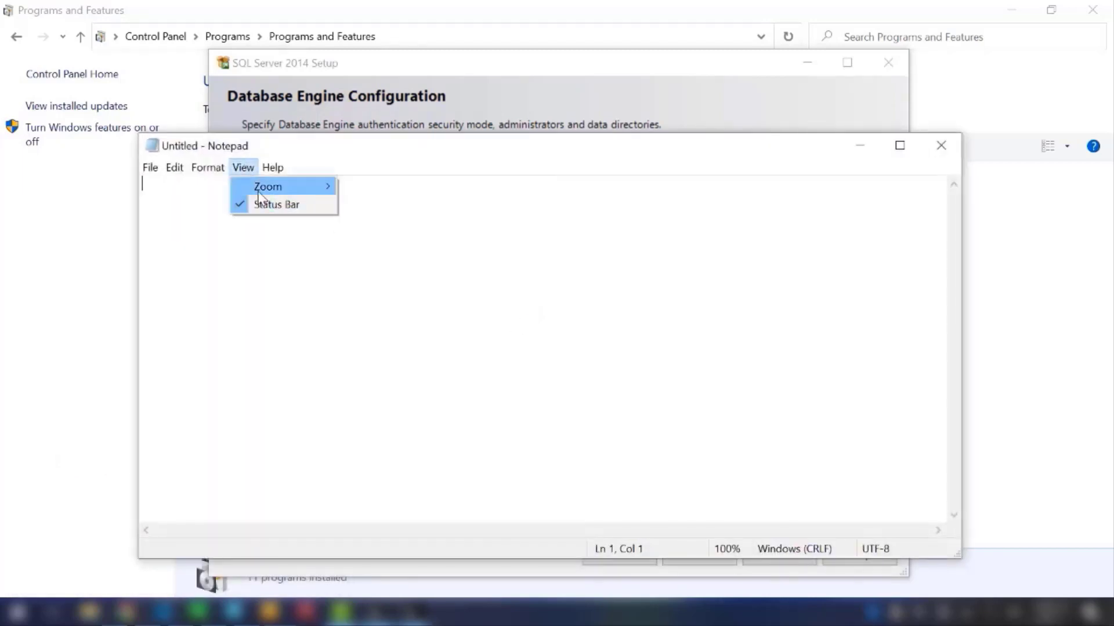
{"action": "mouse_move", "coordinate": [207, 168]}
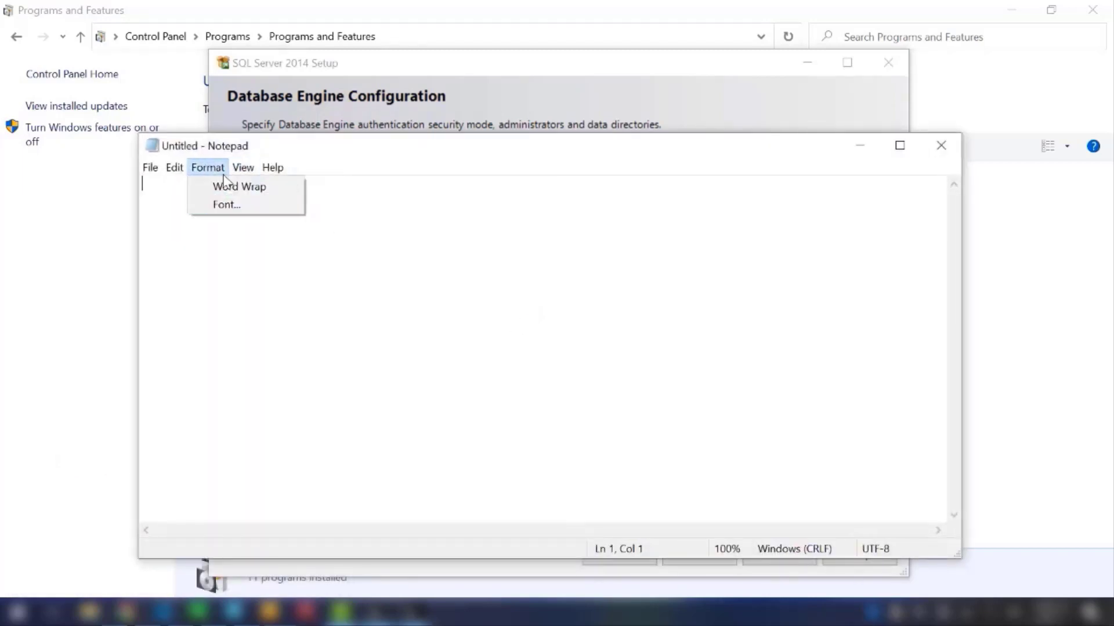
{"action": "left_click", "coordinate": [221, 212]}
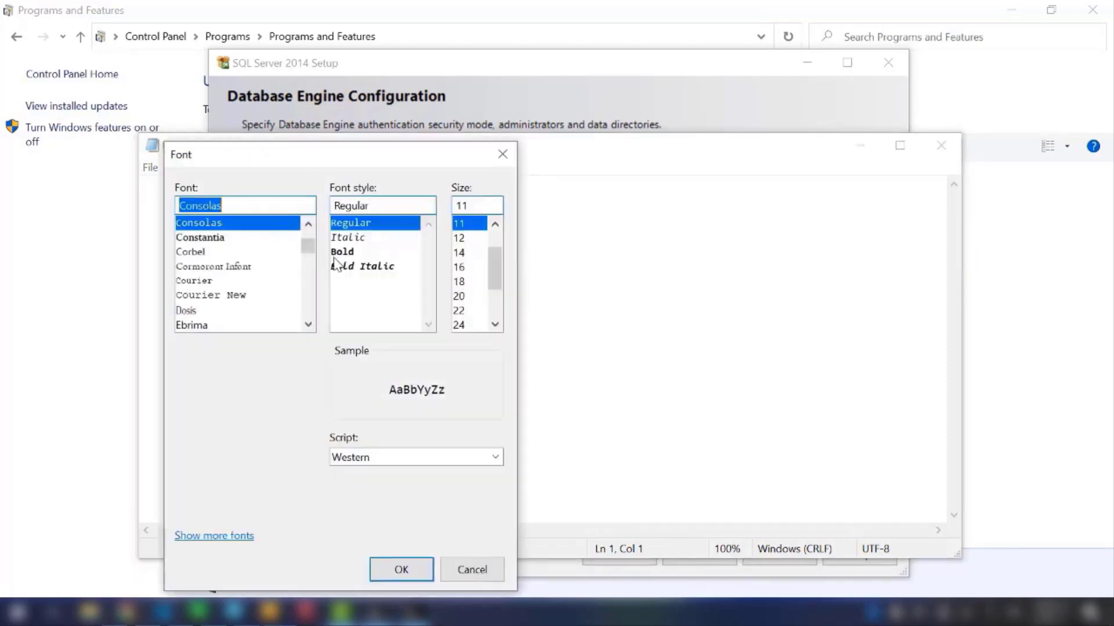
{"action": "left_click", "coordinate": [461, 324]}
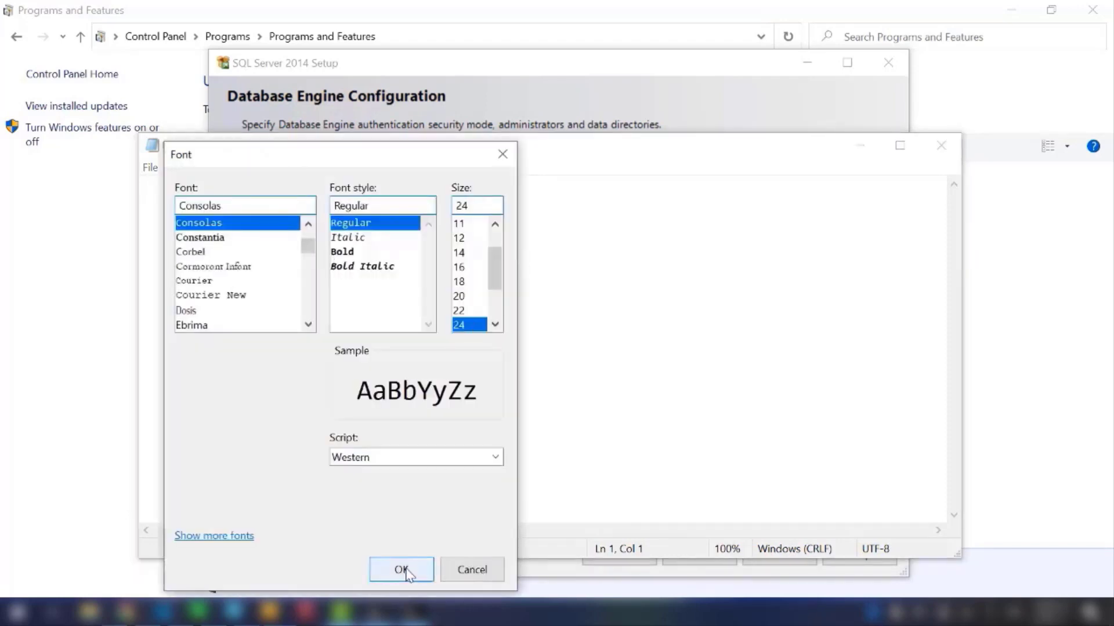
{"action": "left_click", "coordinate": [402, 569]}
Step: Write the sa account password in the blank Notepad document and select it for copying
{"action": "type", "text": "P@ss"}
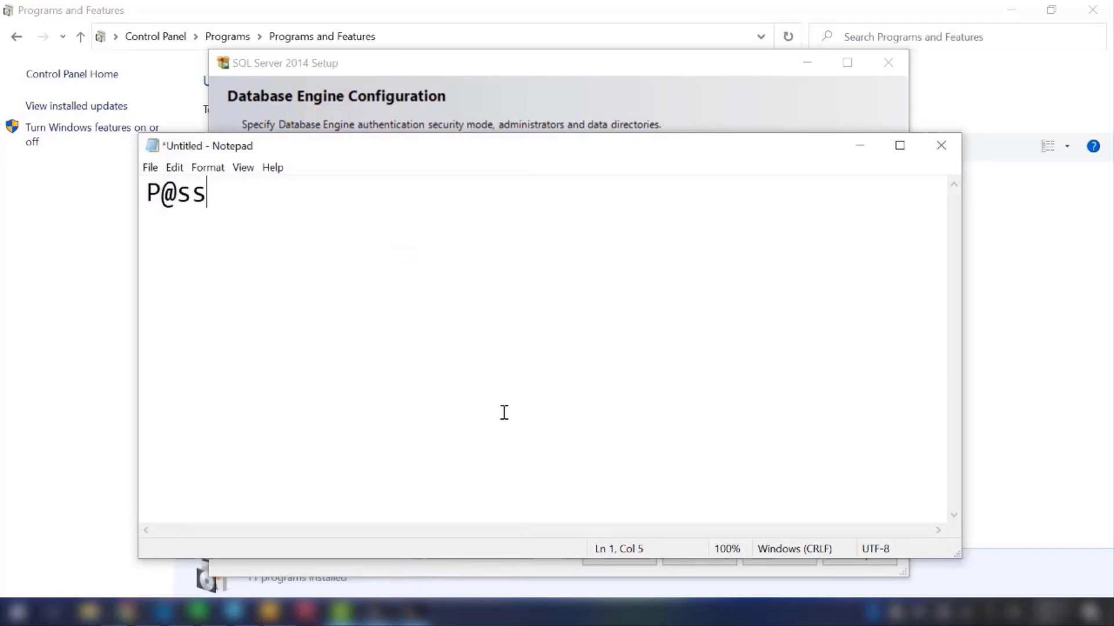
{"action": "type", "text": "w0rd"}
{"action": "key", "text": "shift+Left"}
{"action": "key", "text": "shift+Left"}
{"action": "key", "text": "shift+Left"}
{"action": "key", "text": "shift+Left"}
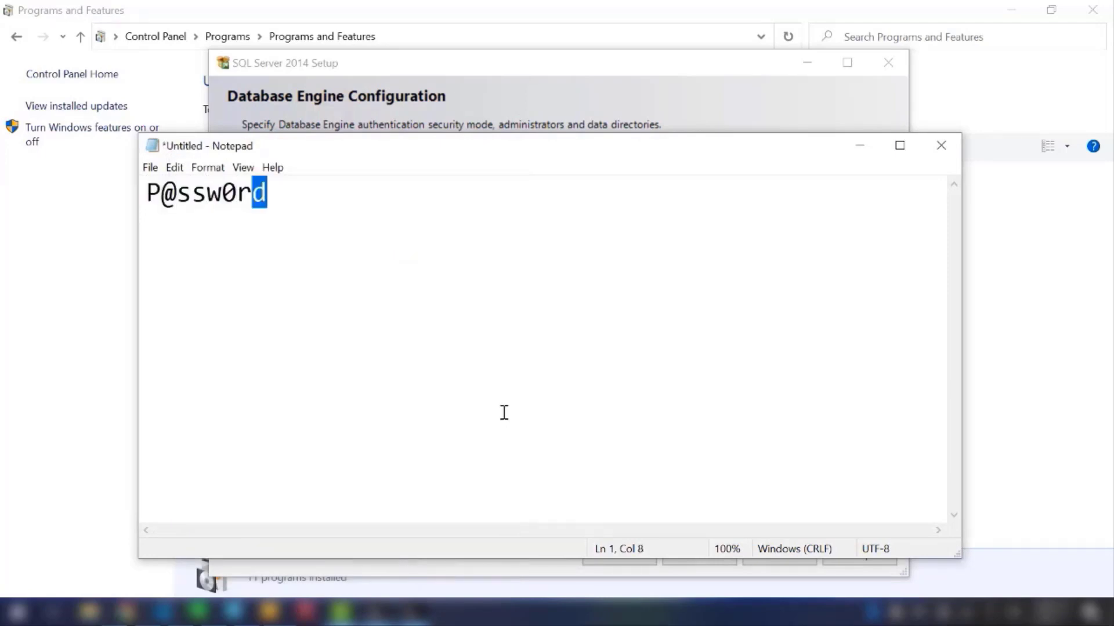
{"action": "key", "text": "shift+Left"}
{"action": "key", "text": "shift+Left"}
{"action": "key", "text": "shift+Left"}
{"action": "key", "text": "shift+Left"}
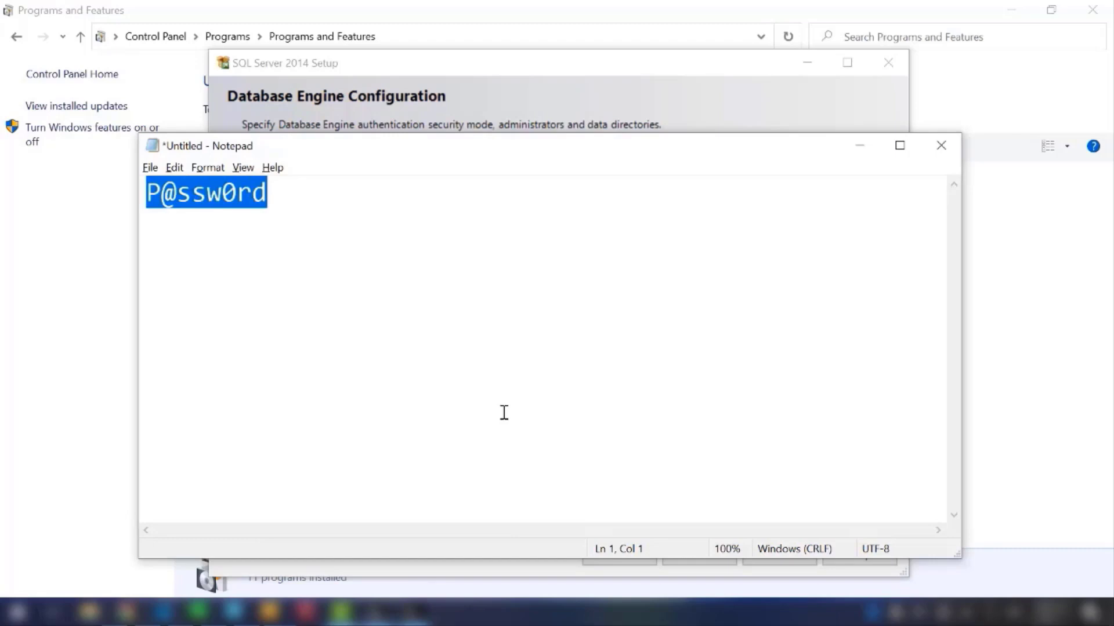
Step: Back in SQL Server Setup, paste the sa account password into both the entry and confirmation fields and start the installation
{"action": "key", "text": "alt+Tab"}
{"action": "key", "text": "ctrl+v"}
{"action": "key", "text": "Tab"}
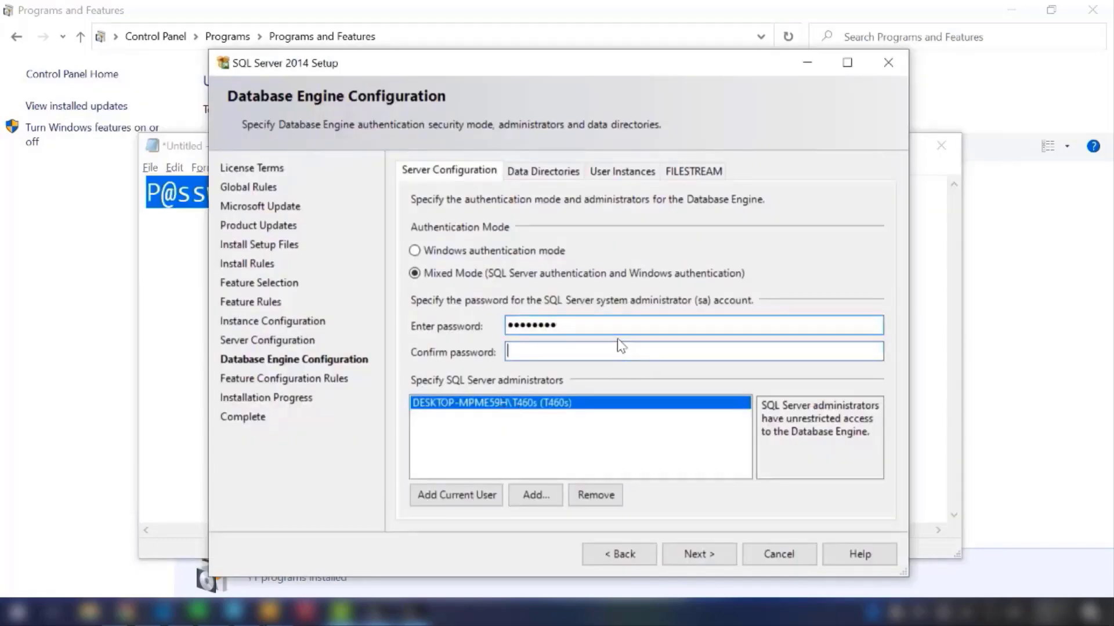
{"action": "key", "text": "ctrl+v"}
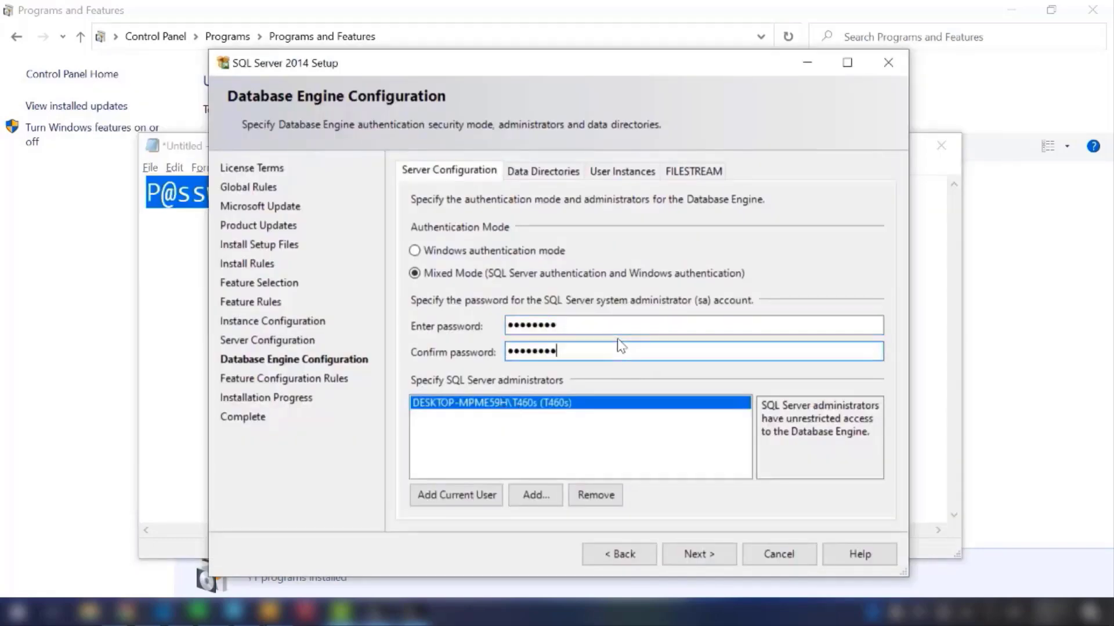
{"action": "left_click", "coordinate": [708, 559]}
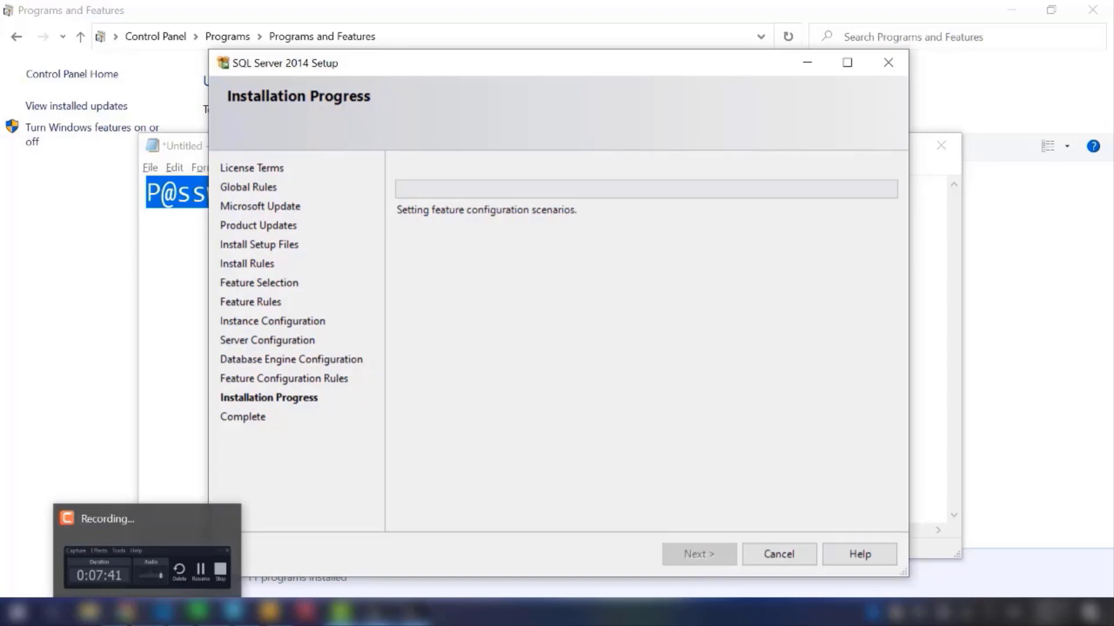
{"action": "left_click", "coordinate": [148, 612]}
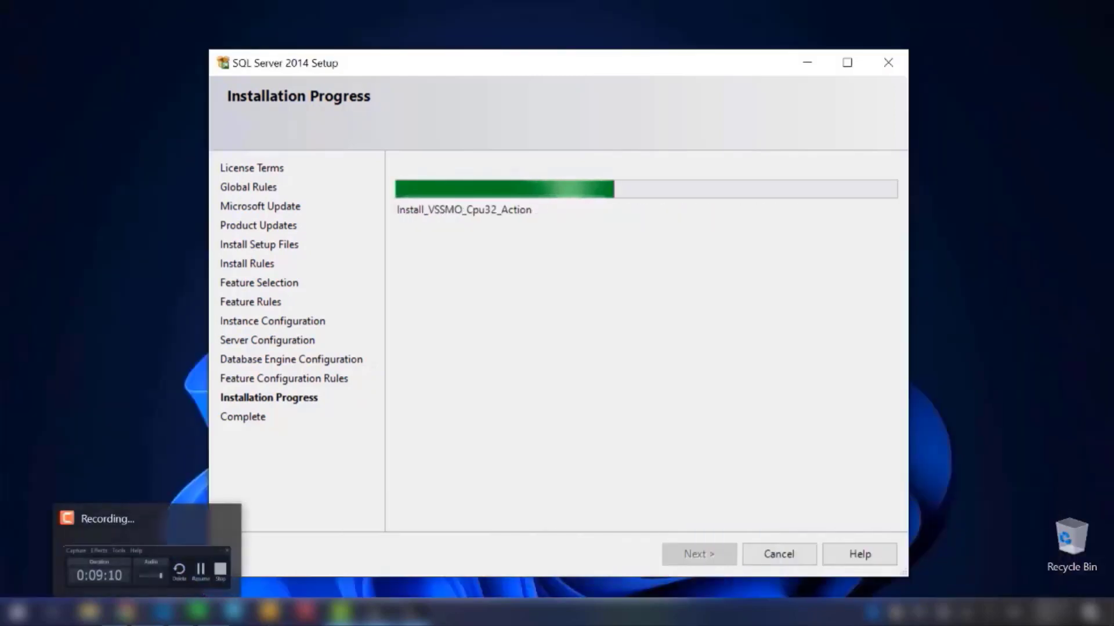
{"action": "left_click", "coordinate": [147, 612]}
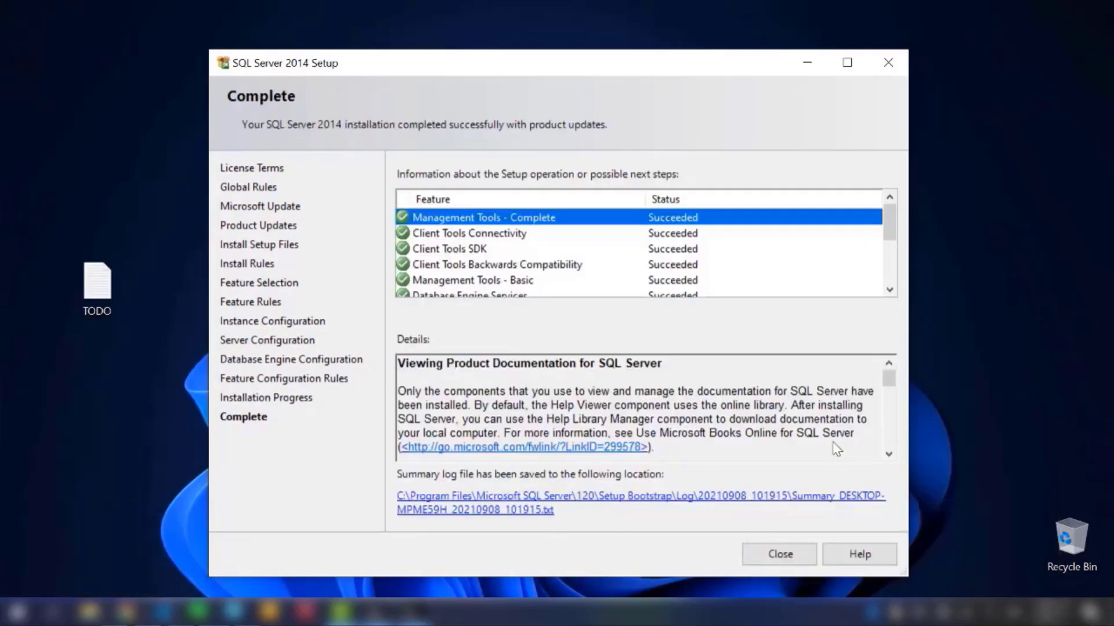
Step: Review the status of all installed features on the Complete page and close SQL Server Setup
{"action": "left_click_drag", "start_coordinate": [893, 230], "coordinate": [893, 430]}
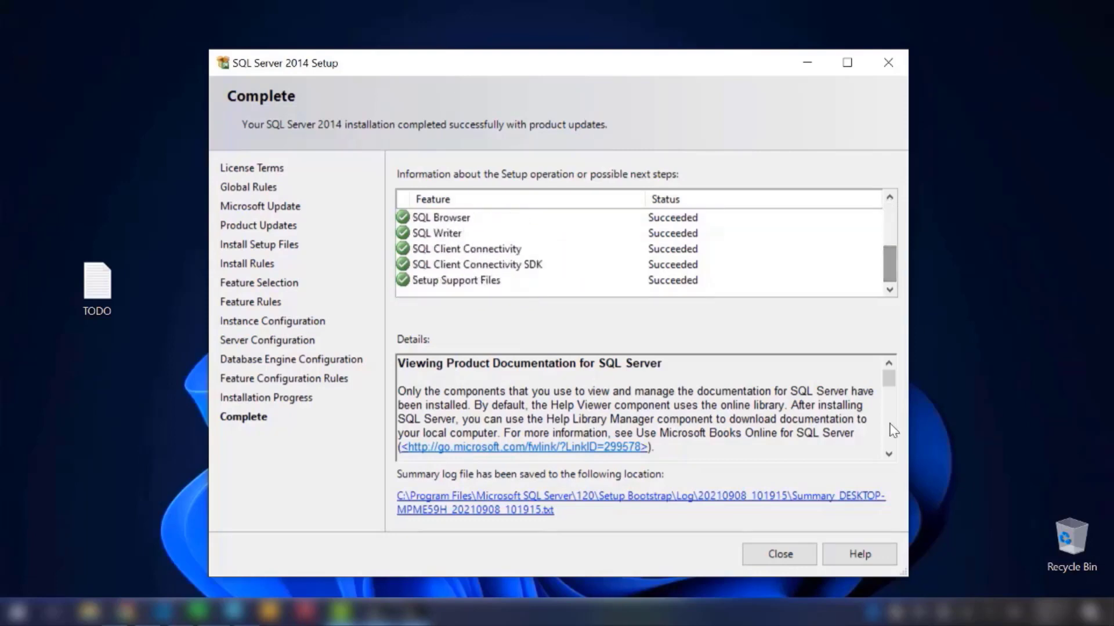
{"action": "left_click", "coordinate": [795, 555]}
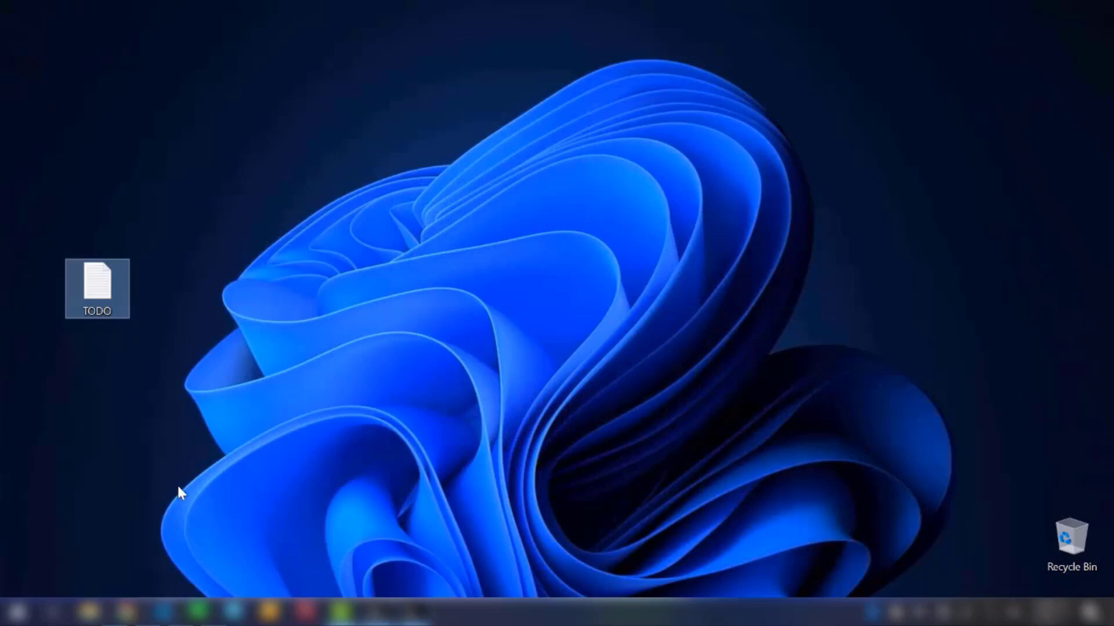
Step: Switch to the TODO list in Notepad and go over items 1 to 3 and item 4 about TCP/IP on port 1433
{"action": "key", "text": "alt+Tab"}
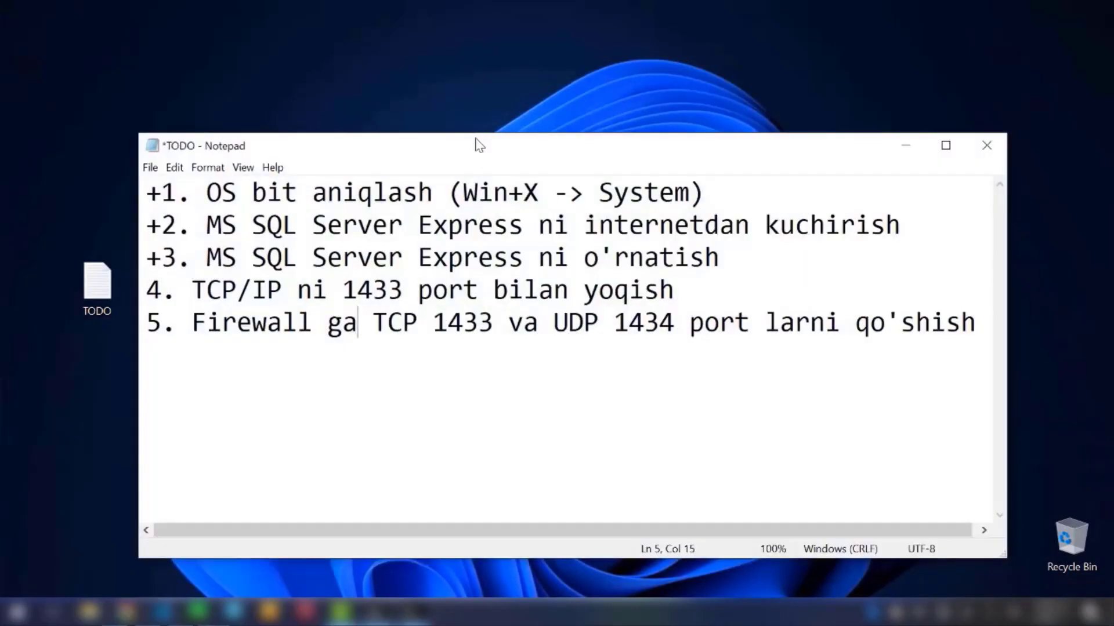
{"action": "left_click_drag", "start_coordinate": [476, 151], "coordinate": [485, 148]}
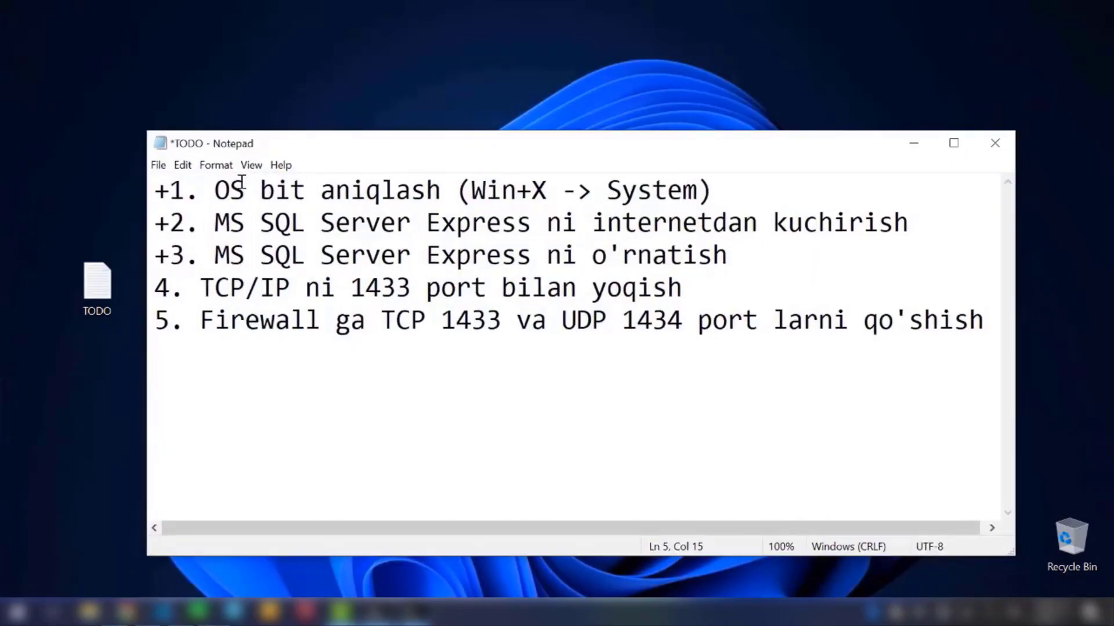
{"action": "left_click_drag", "start_coordinate": [212, 191], "coordinate": [274, 192]}
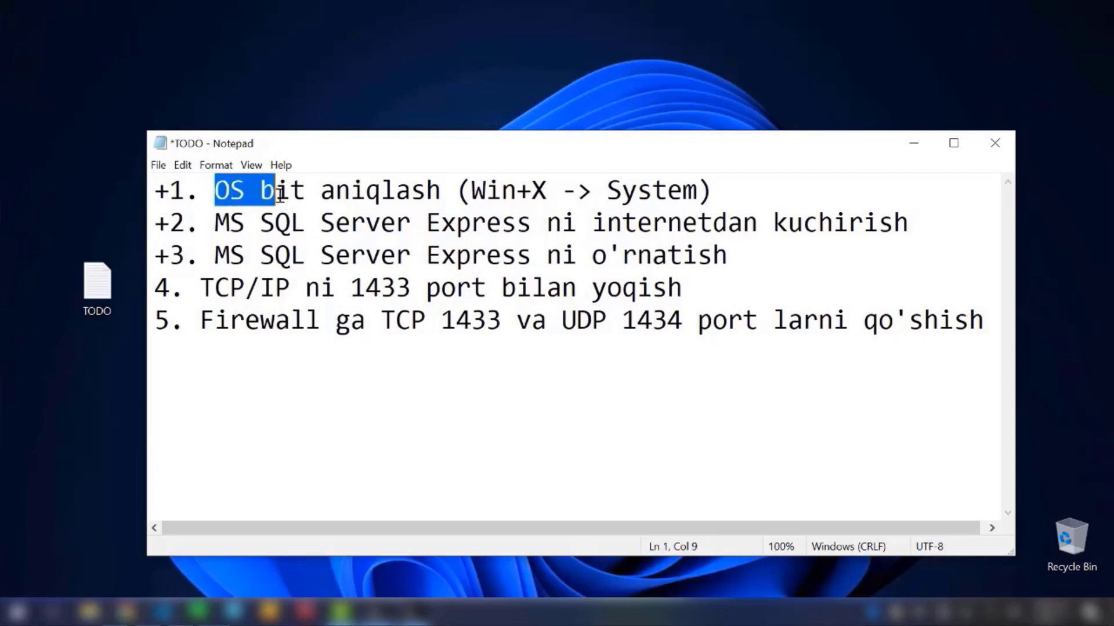
{"action": "left_click", "coordinate": [399, 196]}
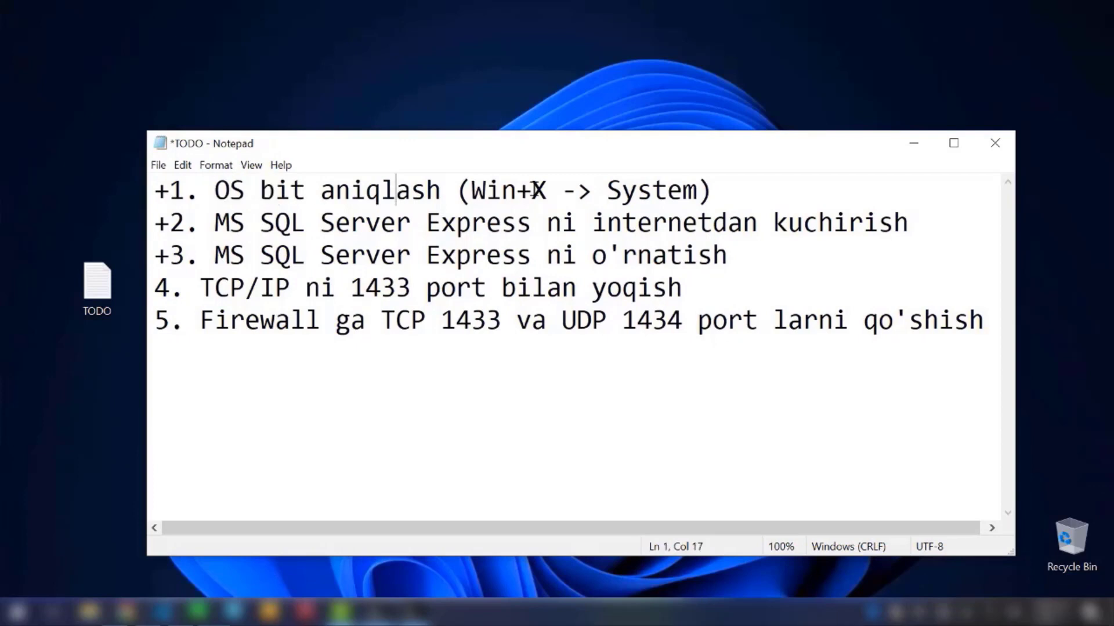
{"action": "left_click_drag", "start_coordinate": [606, 192], "coordinate": [696, 193]}
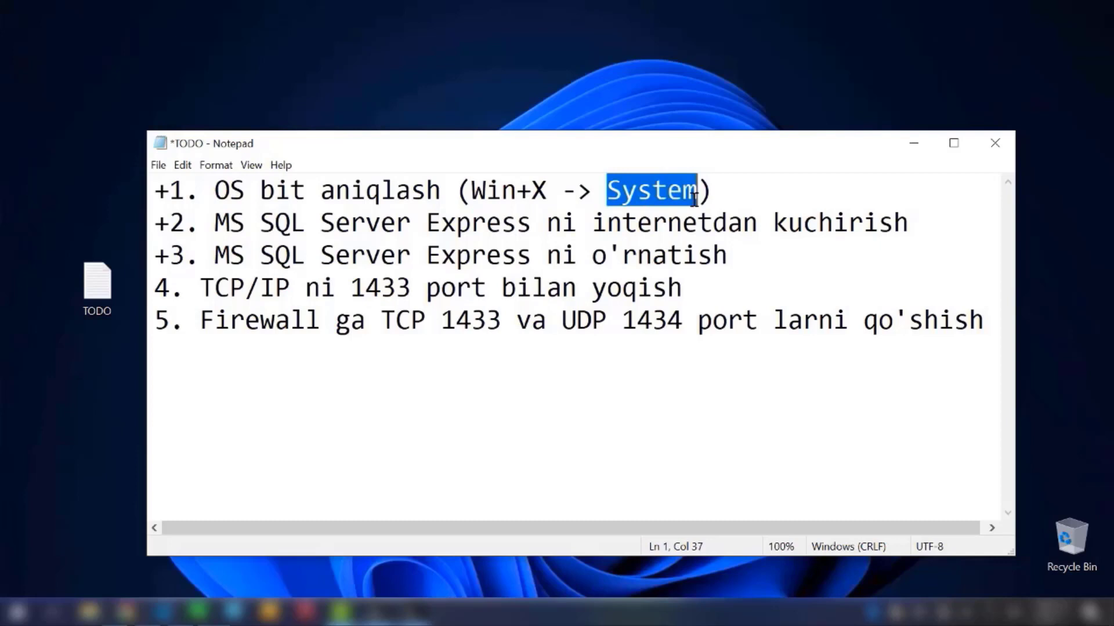
{"action": "left_click", "coordinate": [733, 196]}
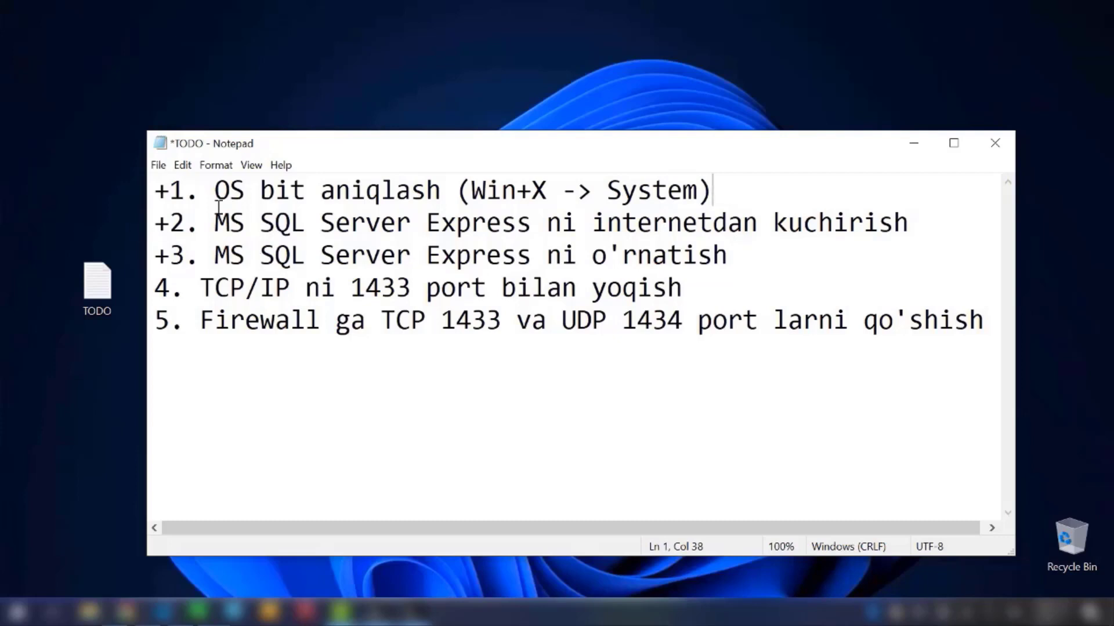
{"action": "left_click_drag", "start_coordinate": [214, 224], "coordinate": [532, 224]}
{"action": "left_click", "coordinate": [532, 224]}
{"action": "left_click_drag", "start_coordinate": [215, 256], "coordinate": [397, 249]}
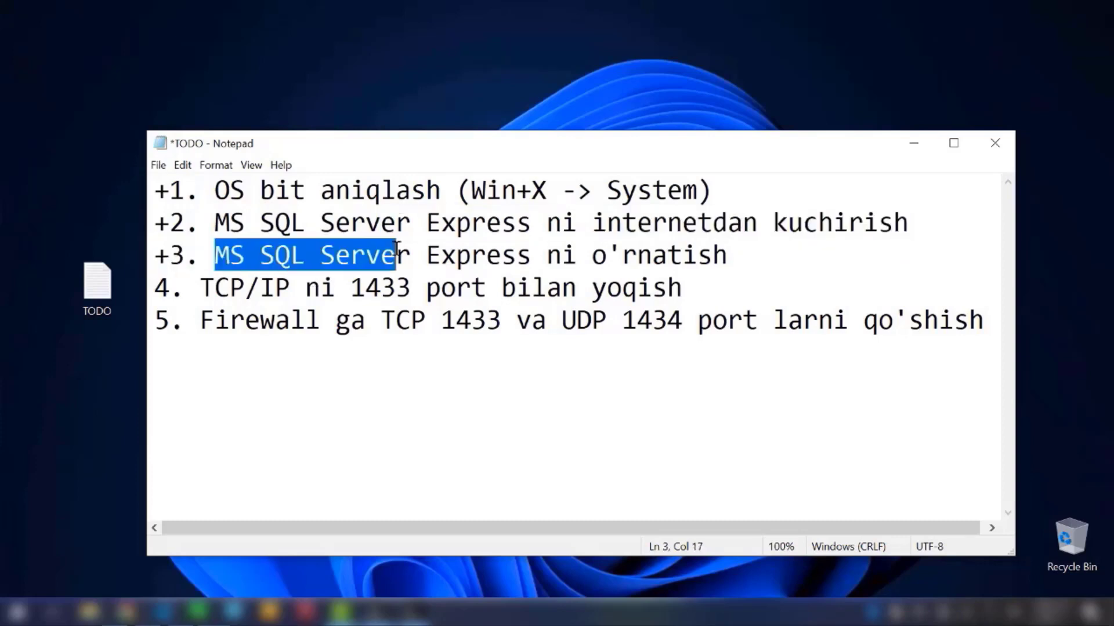
{"action": "left_click", "coordinate": [348, 288]}
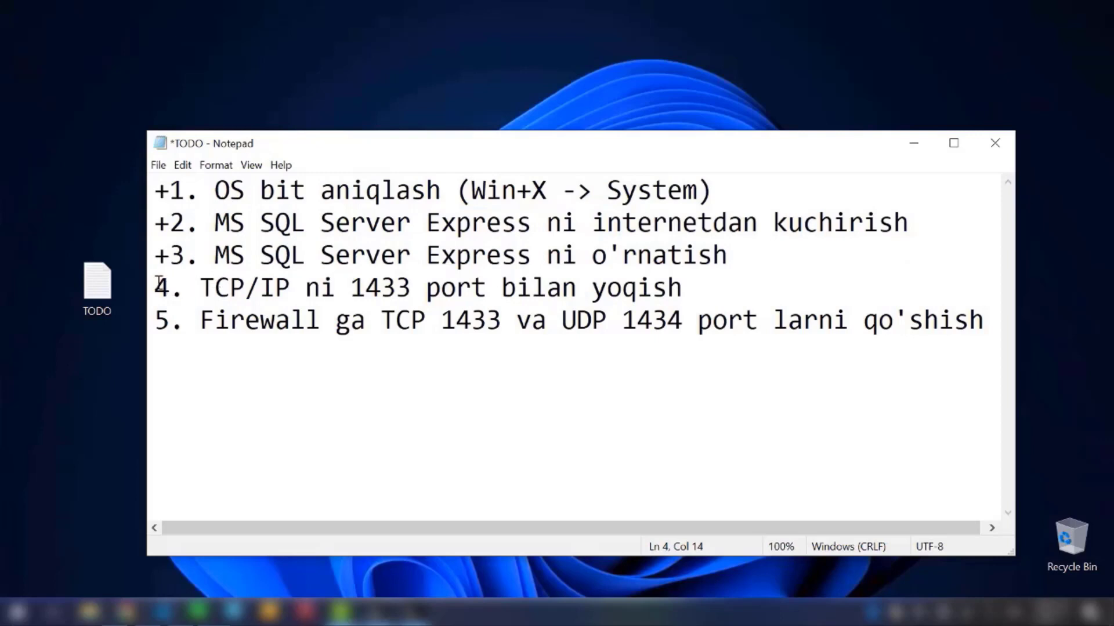
{"action": "left_click_drag", "start_coordinate": [160, 284], "coordinate": [353, 299]}
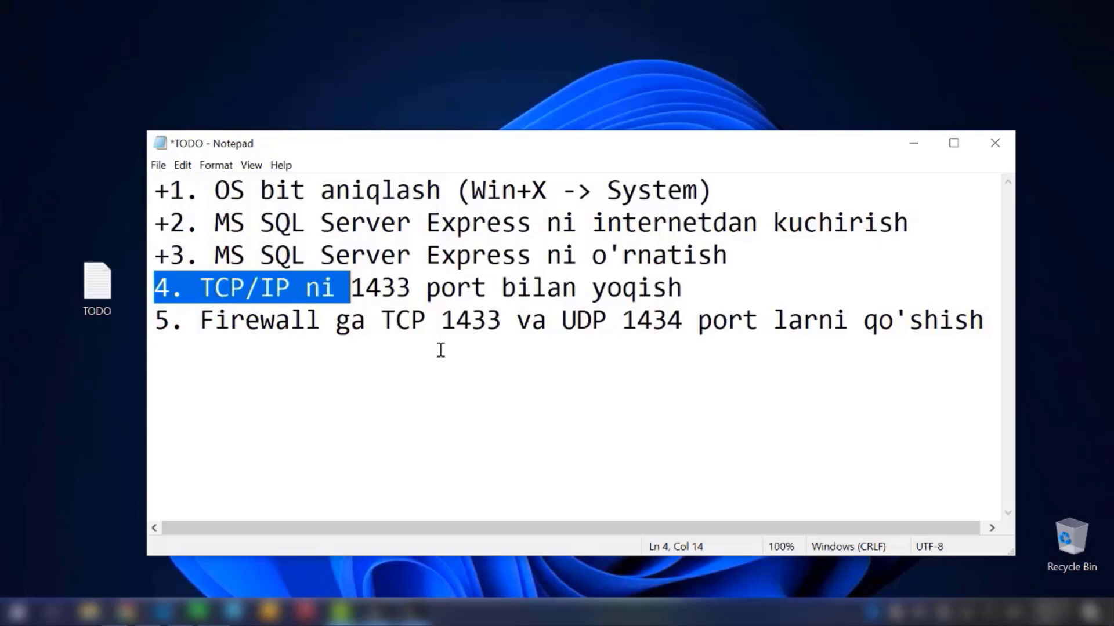
{"action": "left_click", "coordinate": [159, 293]}
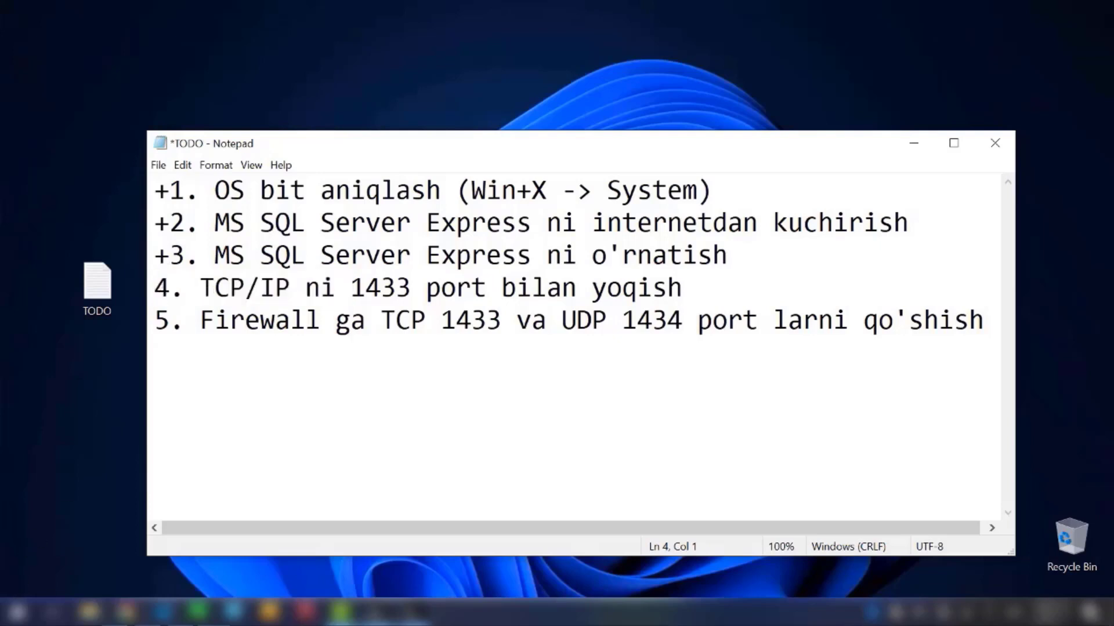
{"action": "left_click", "coordinate": [14, 613]}
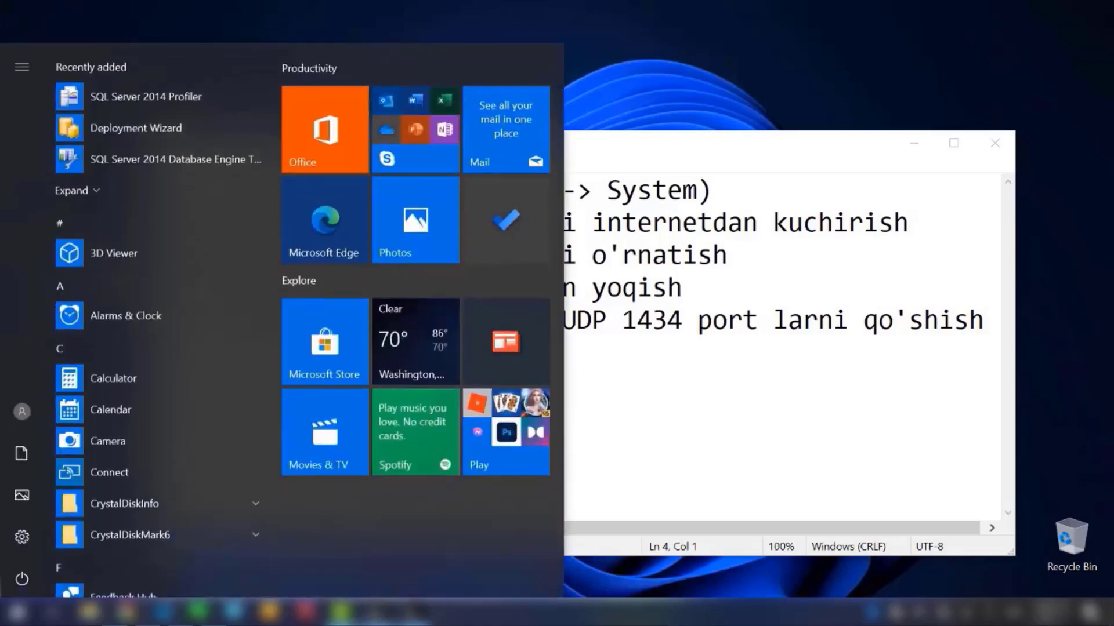
{"action": "type", "text": "sql conf"}
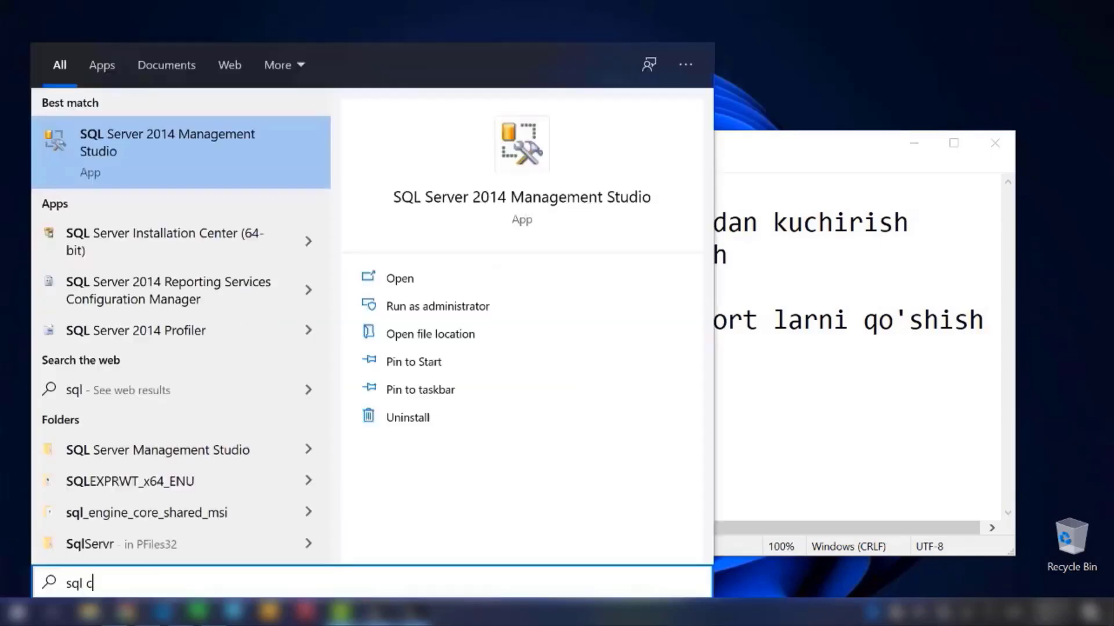
{"action": "type", "text": "ig"}
{"action": "key", "text": "Escape"}
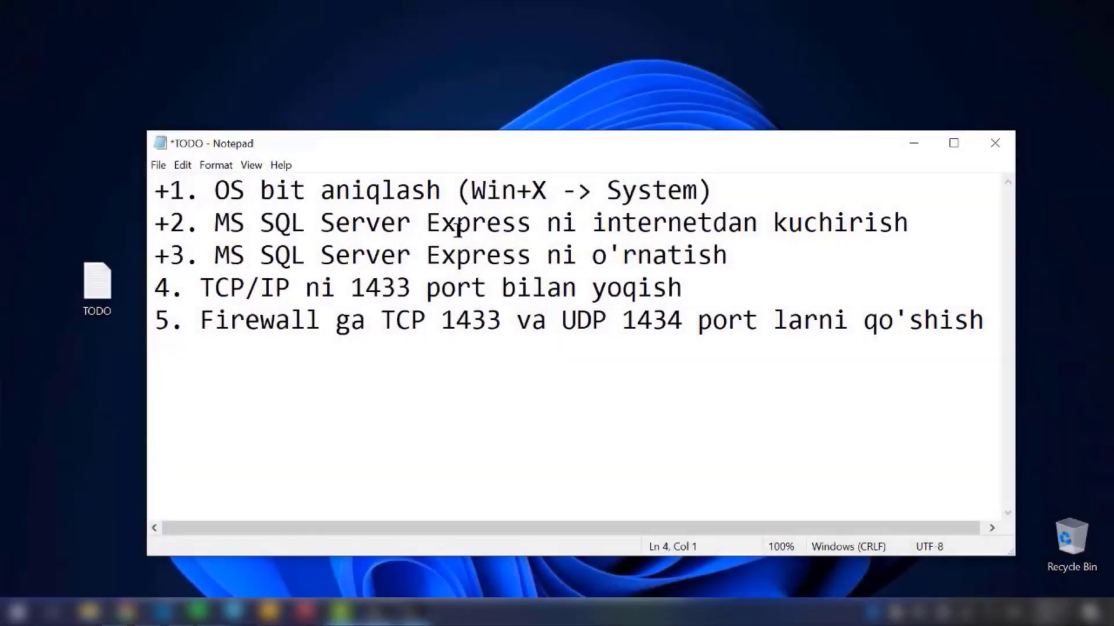
Step: Search Windows for "configuration" and open SQL Server 2014 Configuration Manager
{"action": "key", "text": "super"}
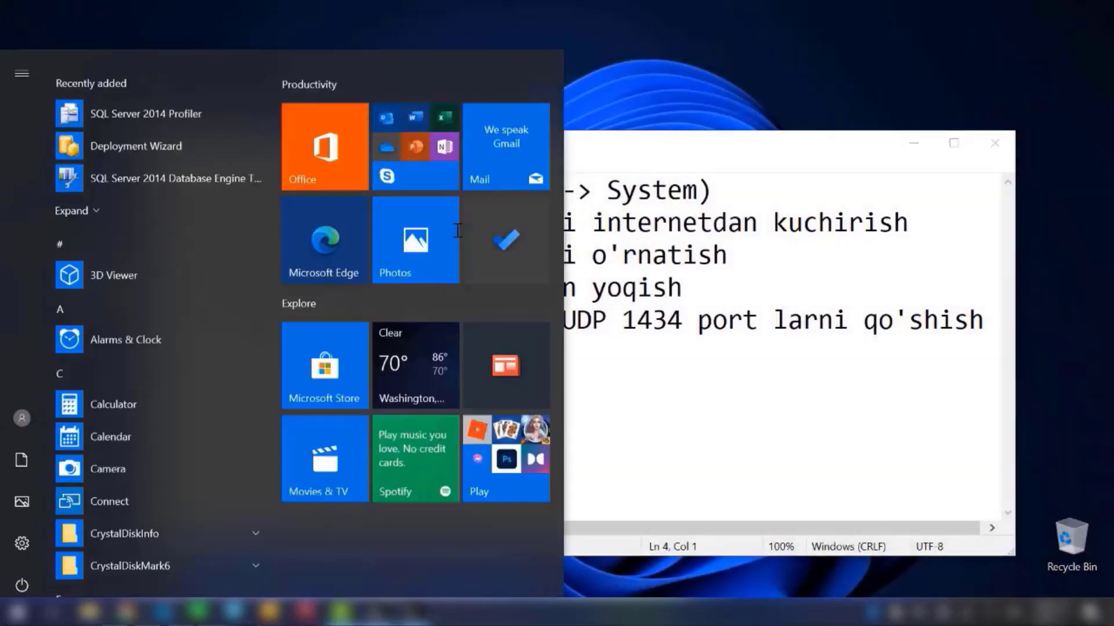
{"action": "type", "text": "config"}
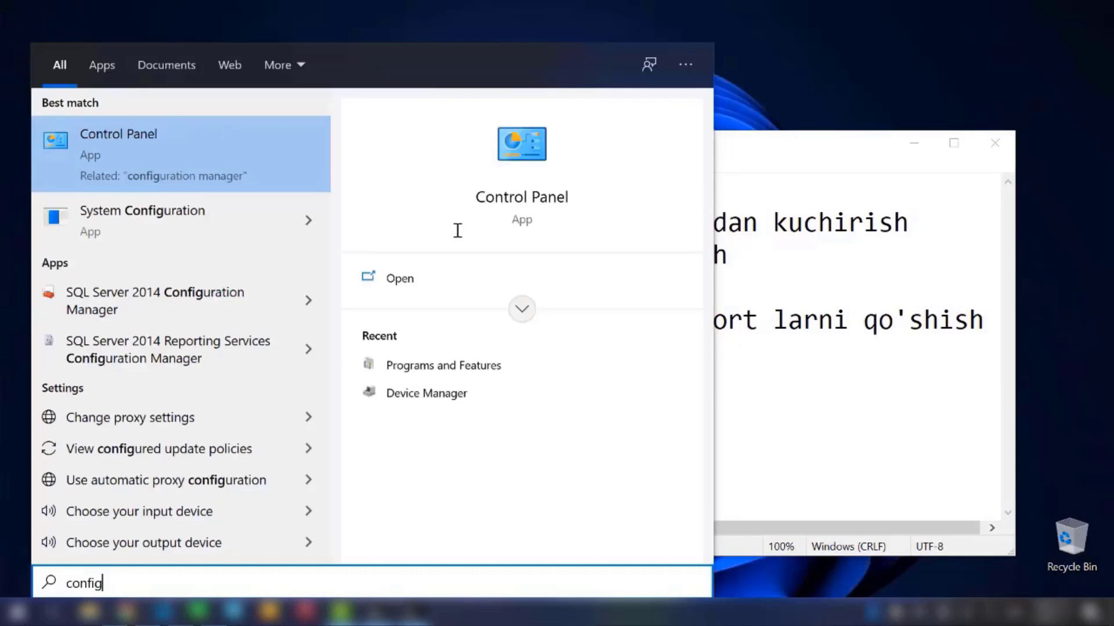
{"action": "type", "text": "uration"}
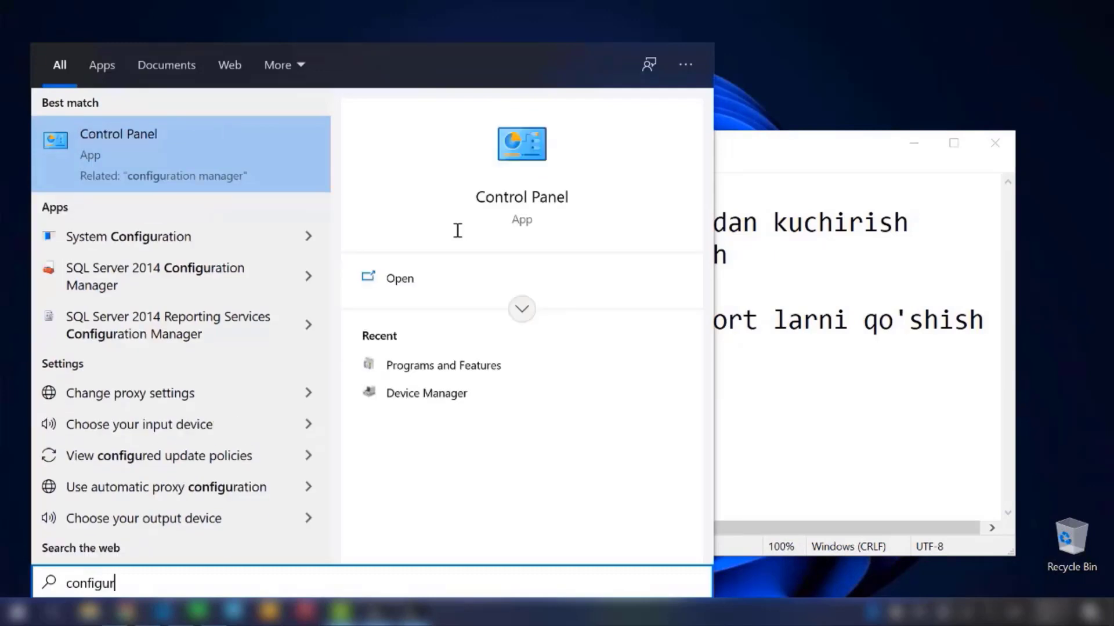
{"action": "key", "text": "Down"}
{"action": "key", "text": "Down"}
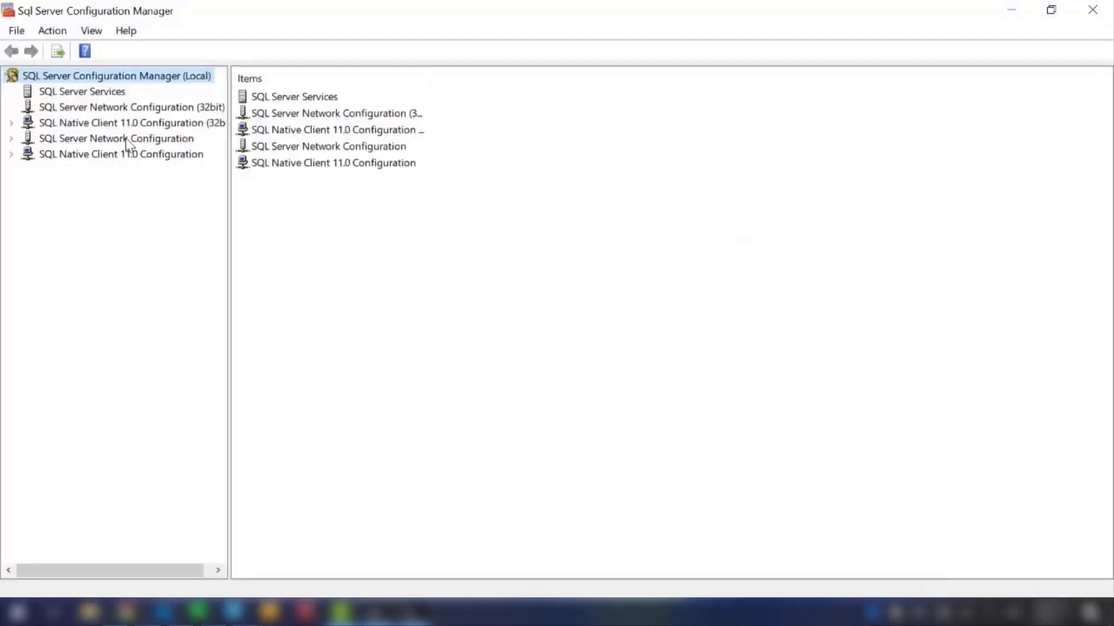
Step: Under SQL Server Network Configuration, show the protocols for SQLEXPRESS and enable TCP/IP, acknowledging the warning
{"action": "left_click", "coordinate": [126, 139]}
{"action": "double_click", "coordinate": [126, 139]}
{"action": "left_click", "coordinate": [122, 154]}
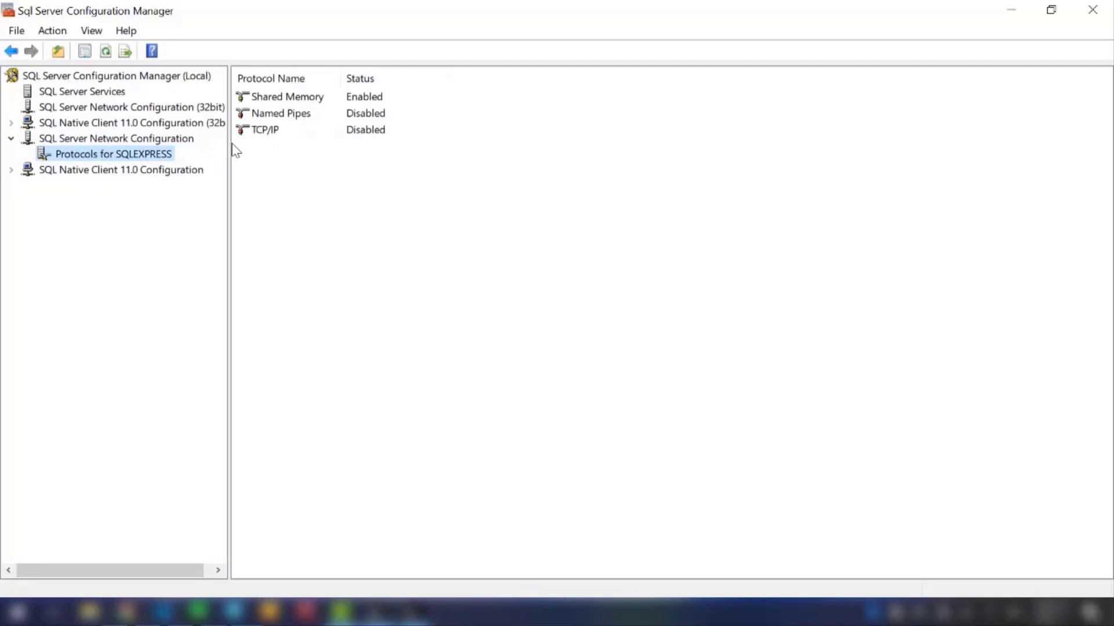
{"action": "left_click", "coordinate": [268, 136]}
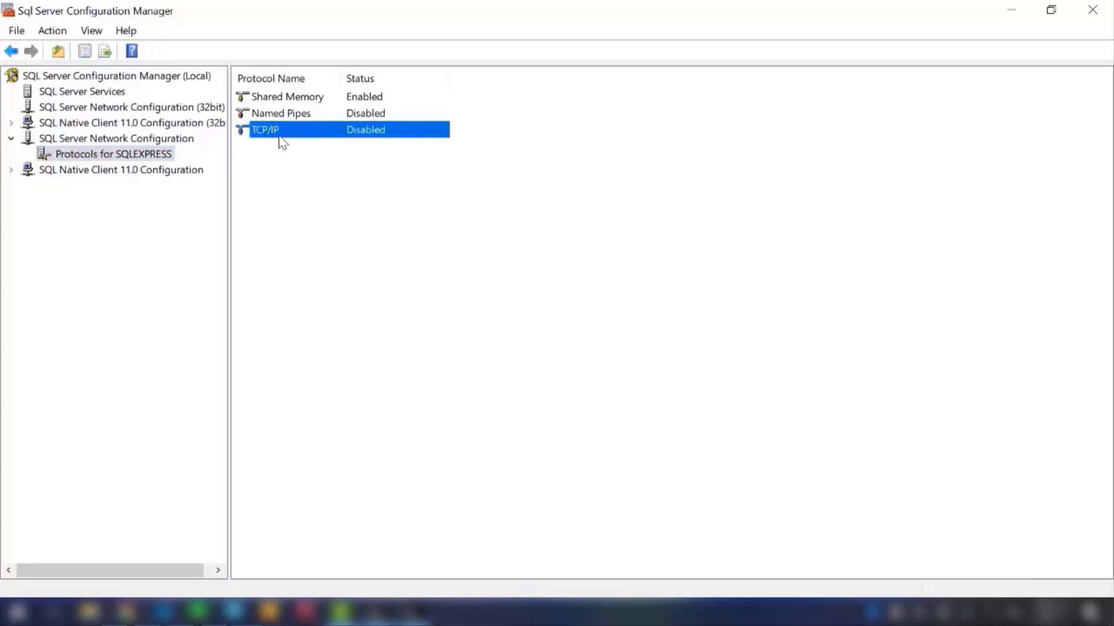
{"action": "right_click", "coordinate": [296, 138]}
{"action": "left_click", "coordinate": [303, 143]}
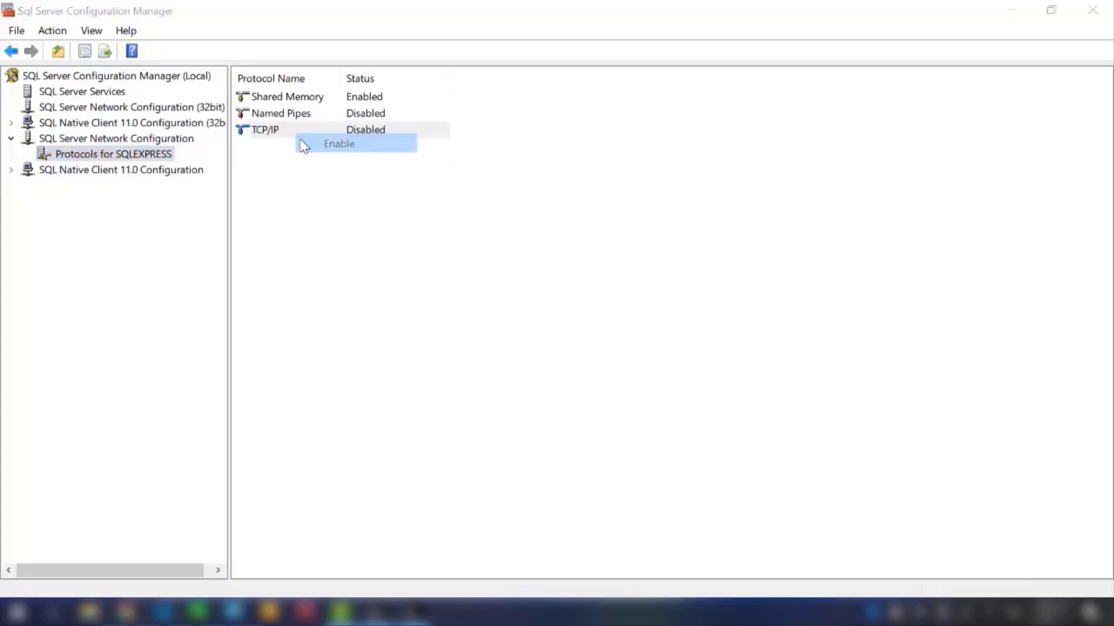
{"action": "left_click", "coordinate": [710, 355]}
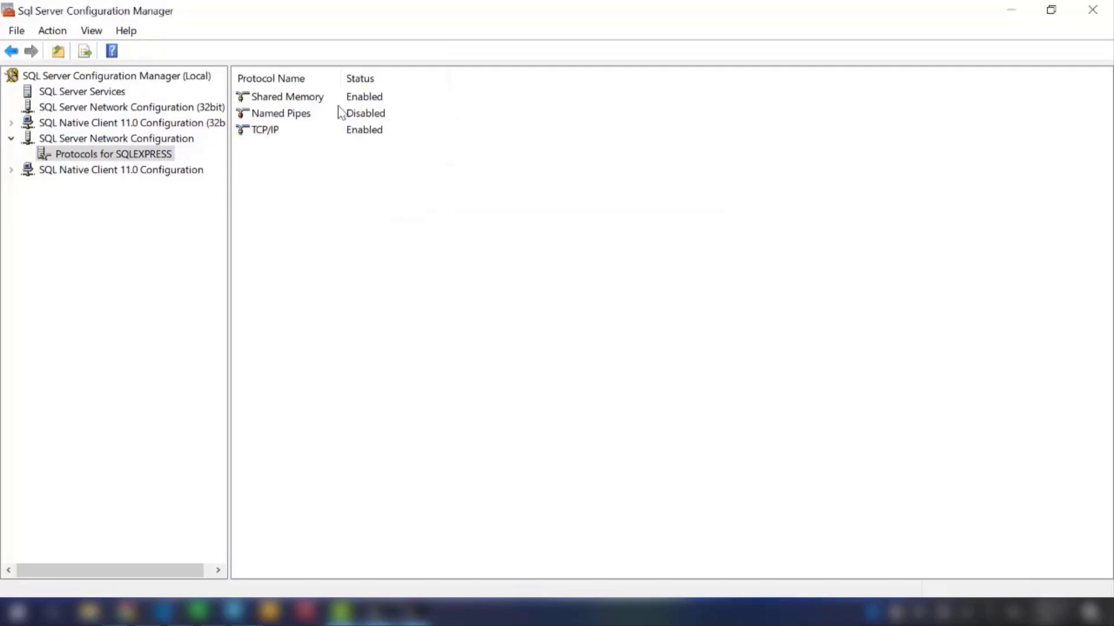
Step: In the TCP/IP properties, set the TCP Port under IPAll to 1433 and save the change
{"action": "double_click", "coordinate": [302, 137]}
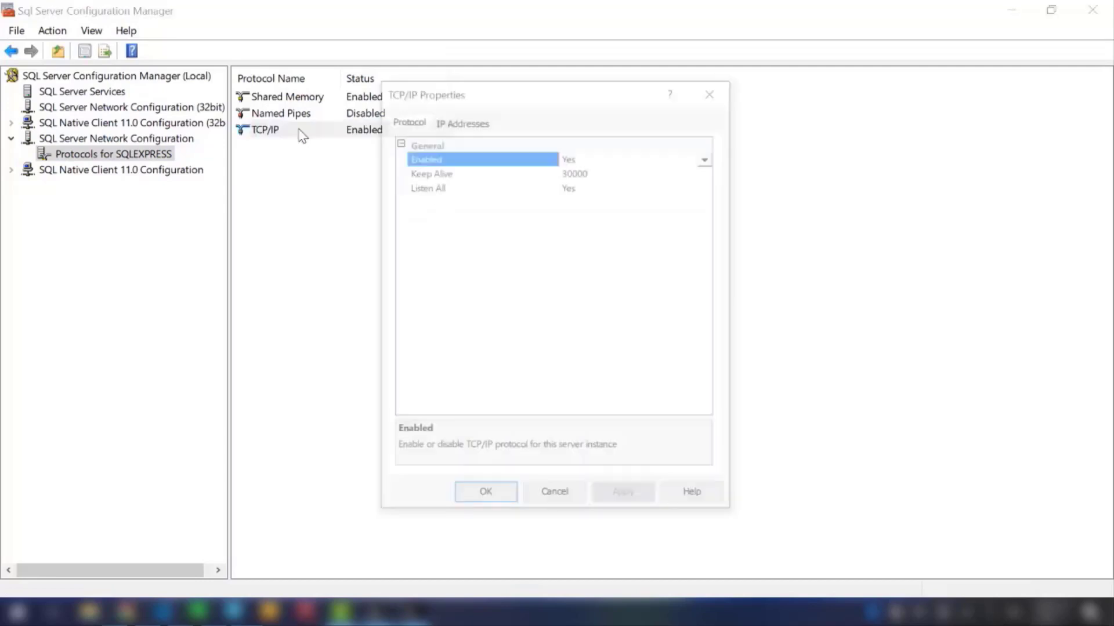
{"action": "left_click", "coordinate": [463, 121]}
{"action": "left_click_drag", "start_coordinate": [711, 181], "coordinate": [707, 371]}
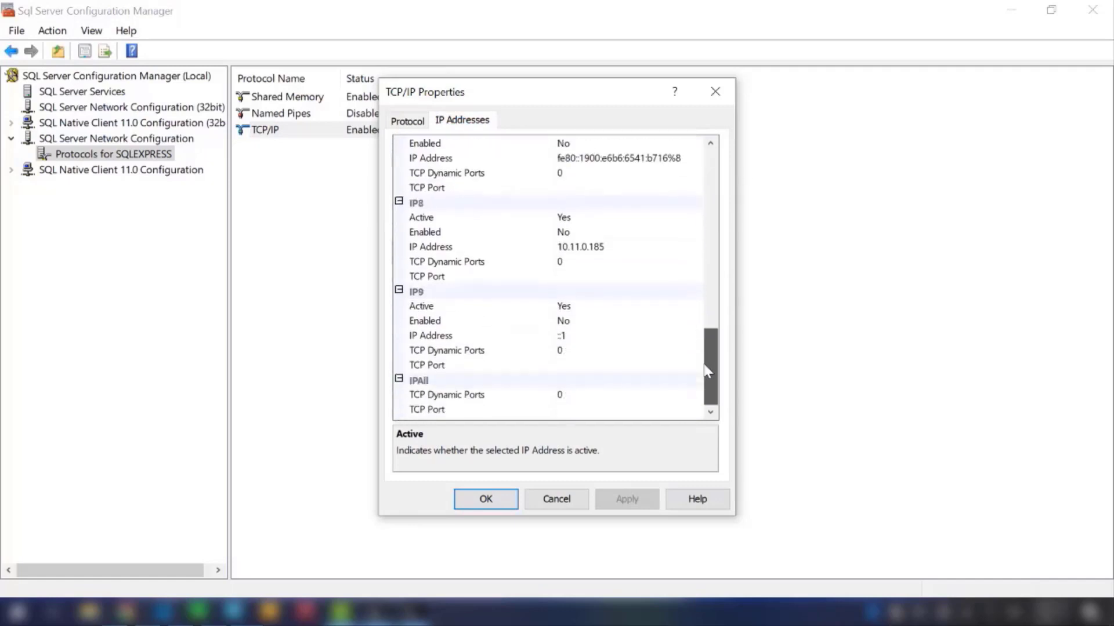
{"action": "left_click", "coordinate": [595, 408]}
{"action": "left_click_drag", "start_coordinate": [706, 352], "coordinate": [709, 379]}
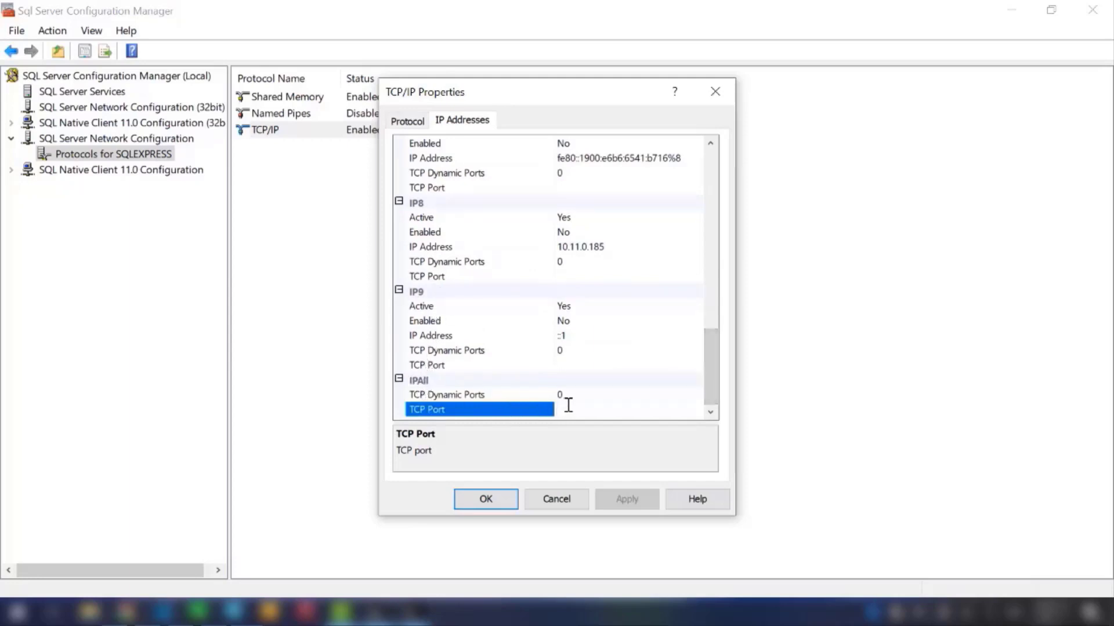
{"action": "type", "text": "1433"}
{"action": "left_click", "coordinate": [625, 500]}
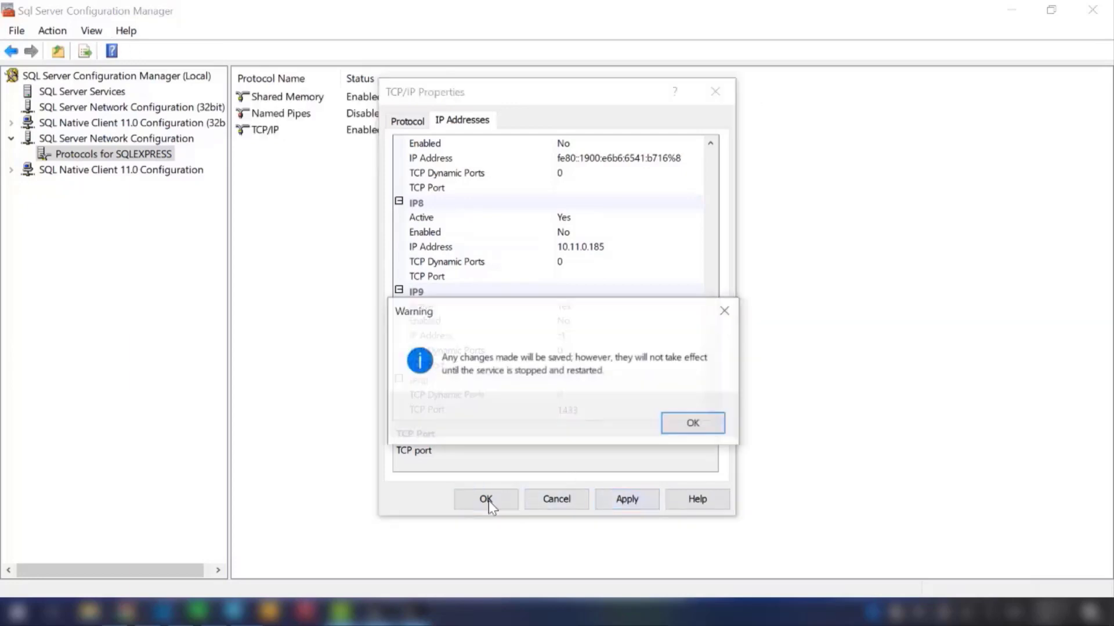
{"action": "left_click", "coordinate": [686, 427]}
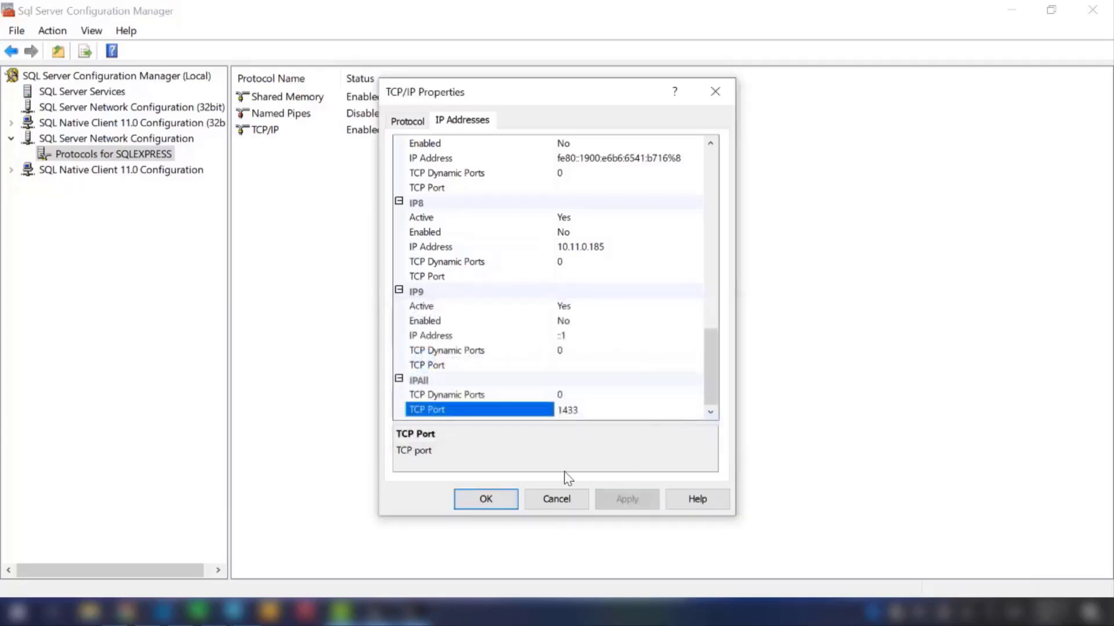
{"action": "left_click", "coordinate": [490, 499]}
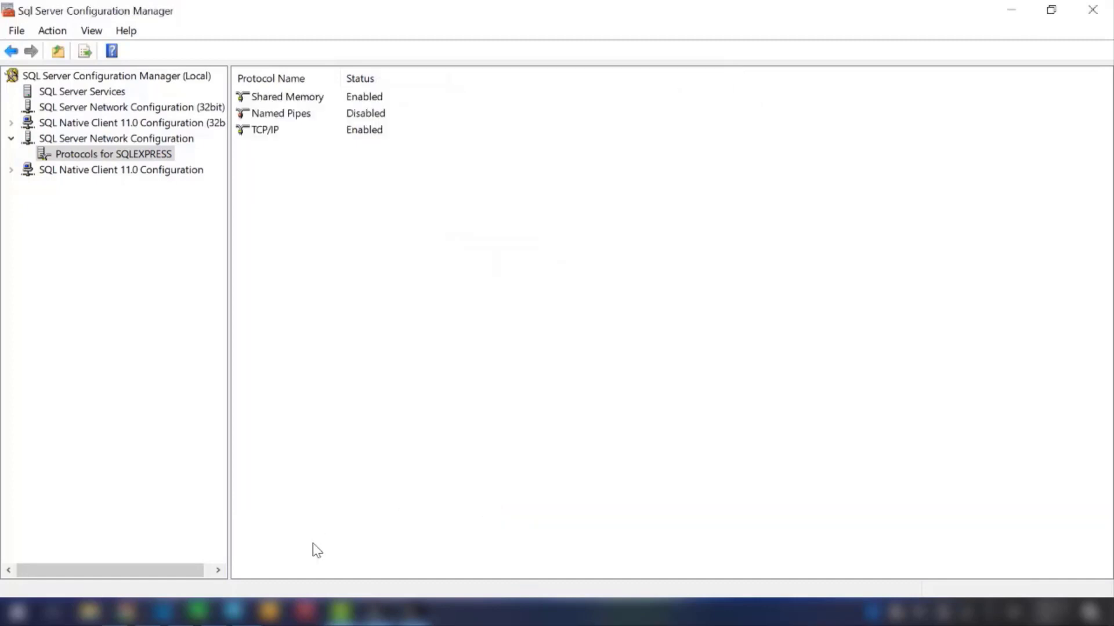
Step: Among the SQL Server Services, widen the Name column and restart the SQL Server (SQLEXPRESS) service
{"action": "left_click", "coordinate": [234, 612]}
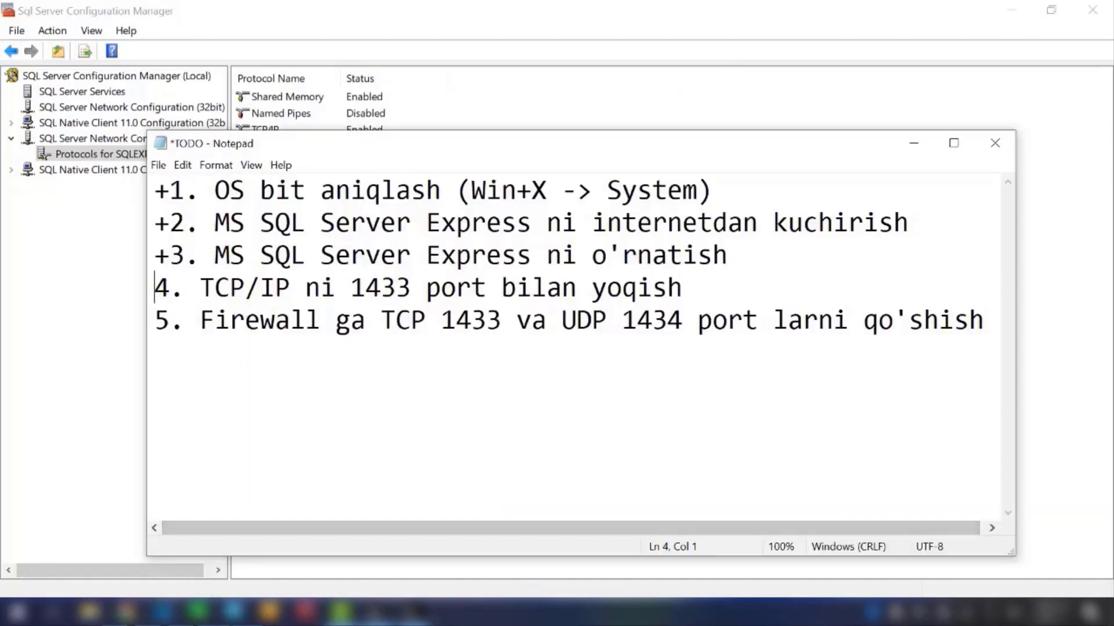
{"action": "left_click", "coordinate": [234, 612]}
{"action": "left_click", "coordinate": [114, 98]}
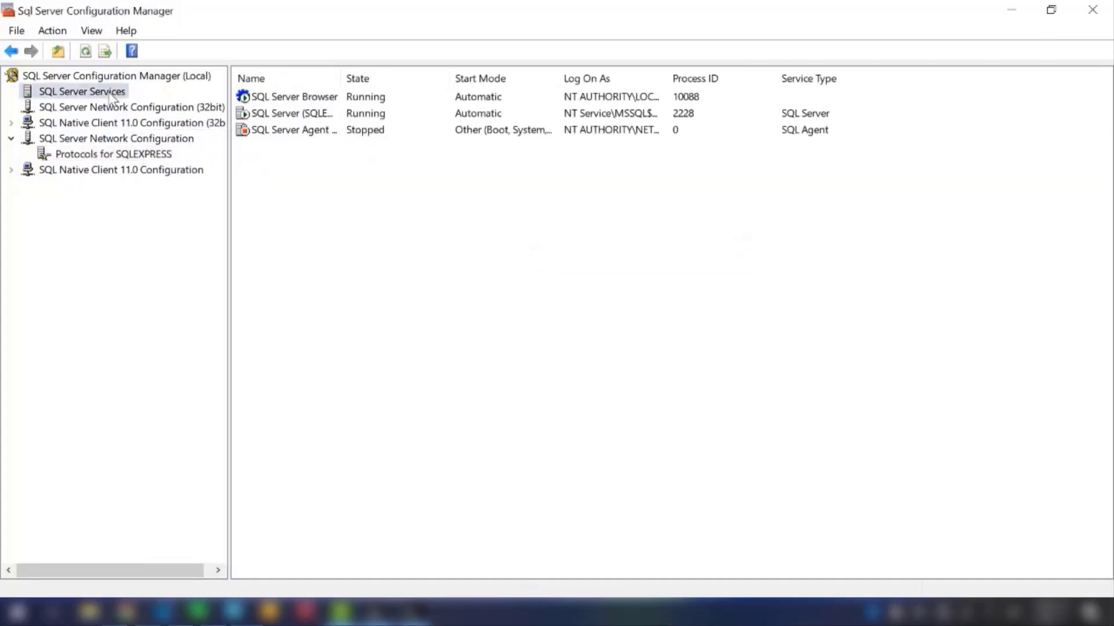
{"action": "left_click", "coordinate": [307, 115]}
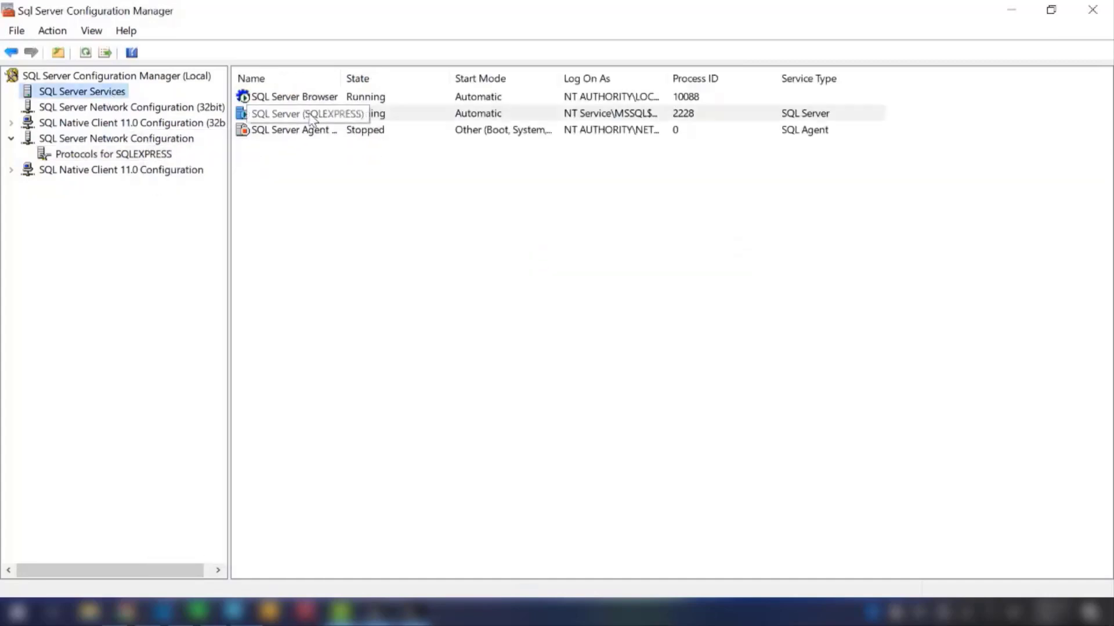
{"action": "left_click_drag", "start_coordinate": [342, 78], "coordinate": [438, 77]}
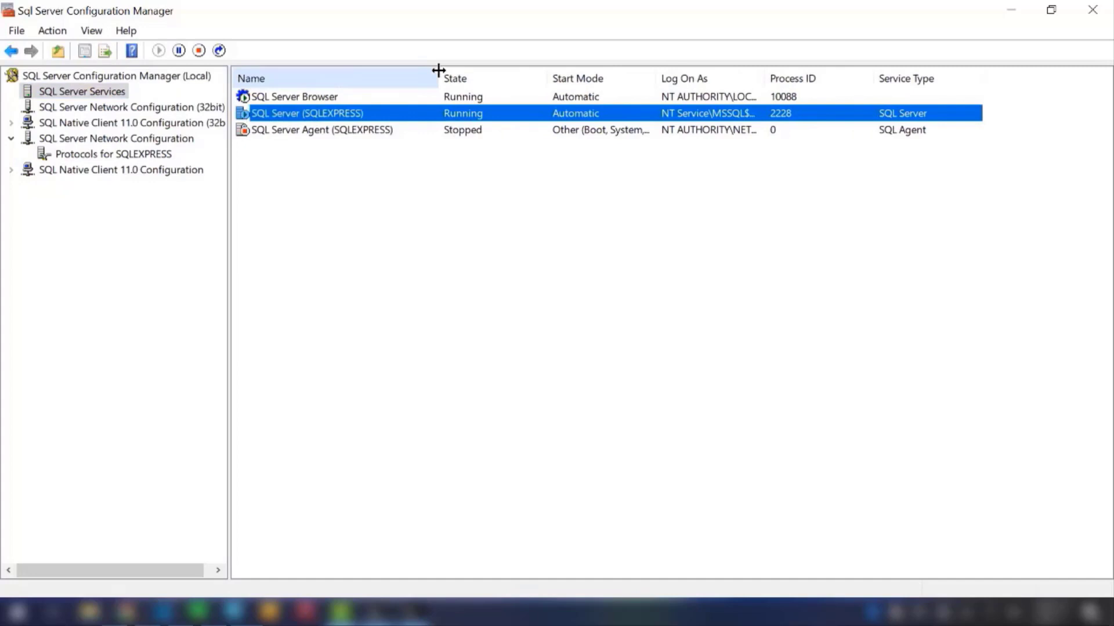
{"action": "right_click", "coordinate": [373, 115]}
{"action": "left_click", "coordinate": [412, 200]}
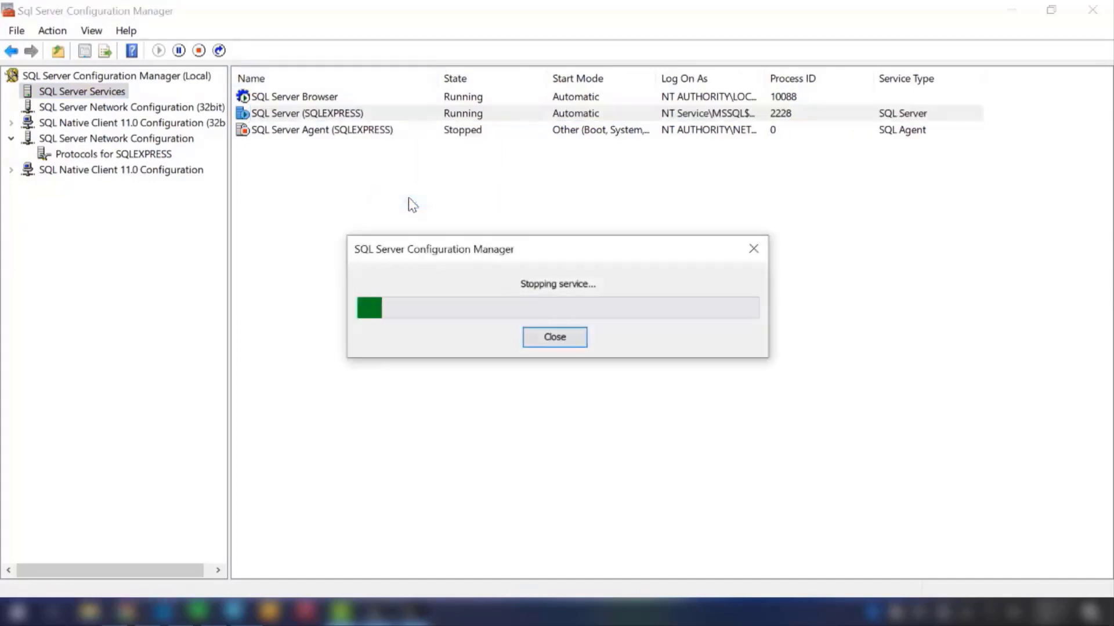
Step: Switch to the TODO list in Notepad, mark item 4 with "+" and go over the firewall ports in item 5
{"action": "key", "text": "alt+Tab"}
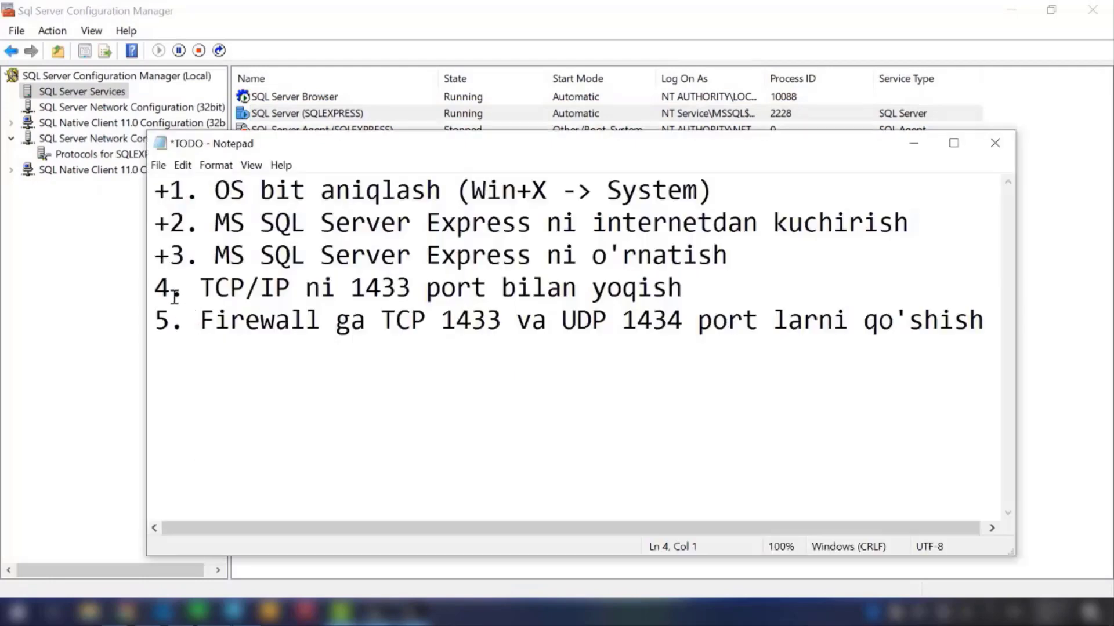
{"action": "type", "text": "+"}
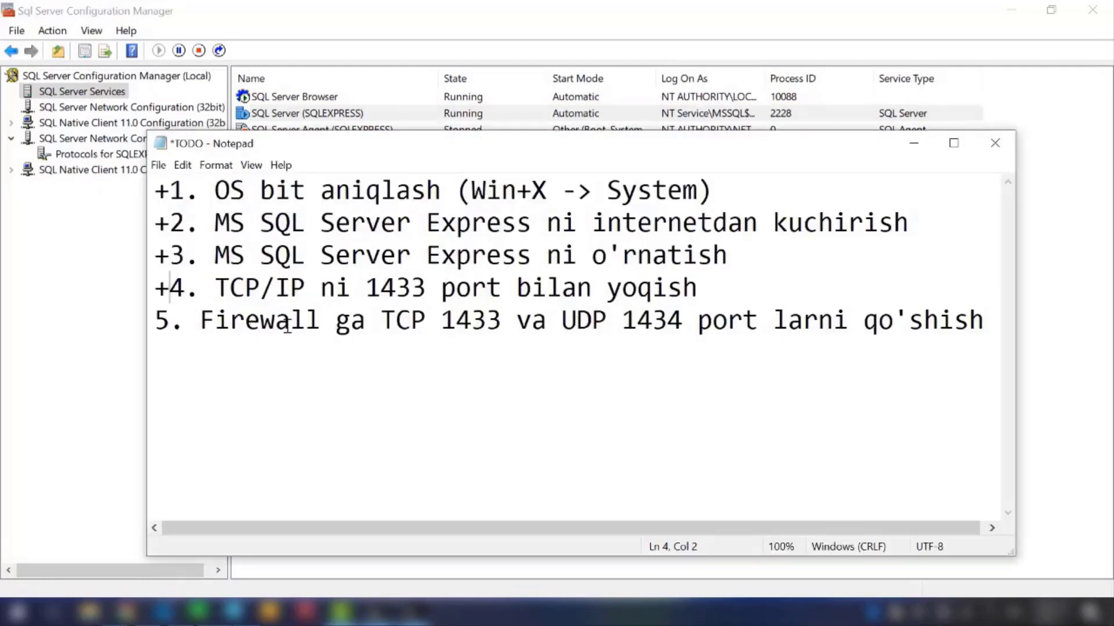
{"action": "left_click_drag", "start_coordinate": [455, 316], "coordinate": [531, 318]}
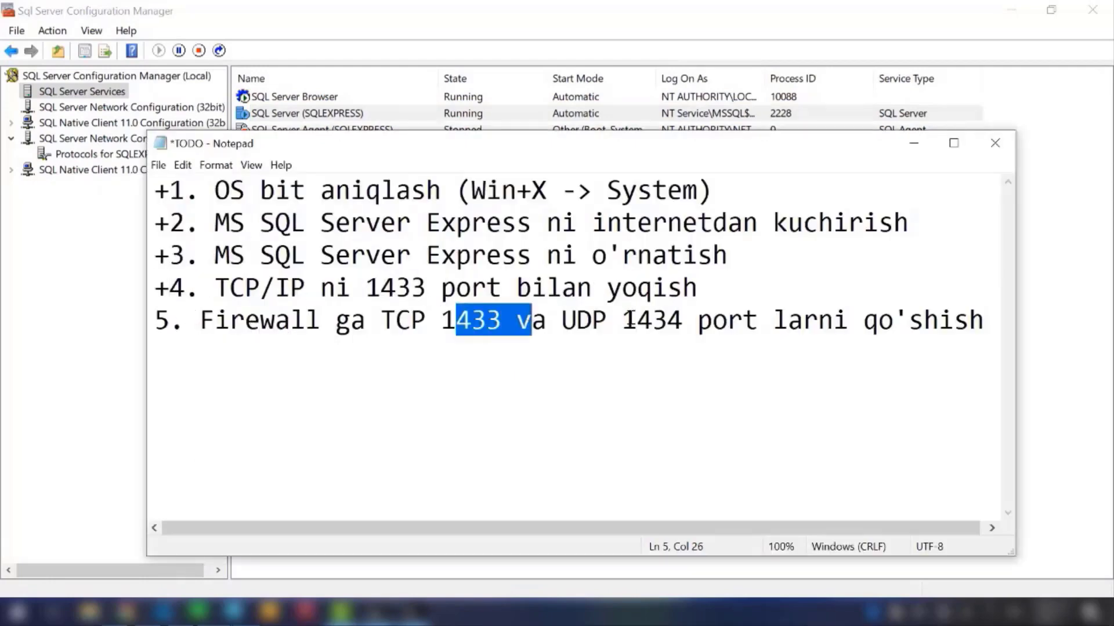
{"action": "left_click_drag", "start_coordinate": [637, 318], "coordinate": [670, 319]}
{"action": "left_click", "coordinate": [694, 320]}
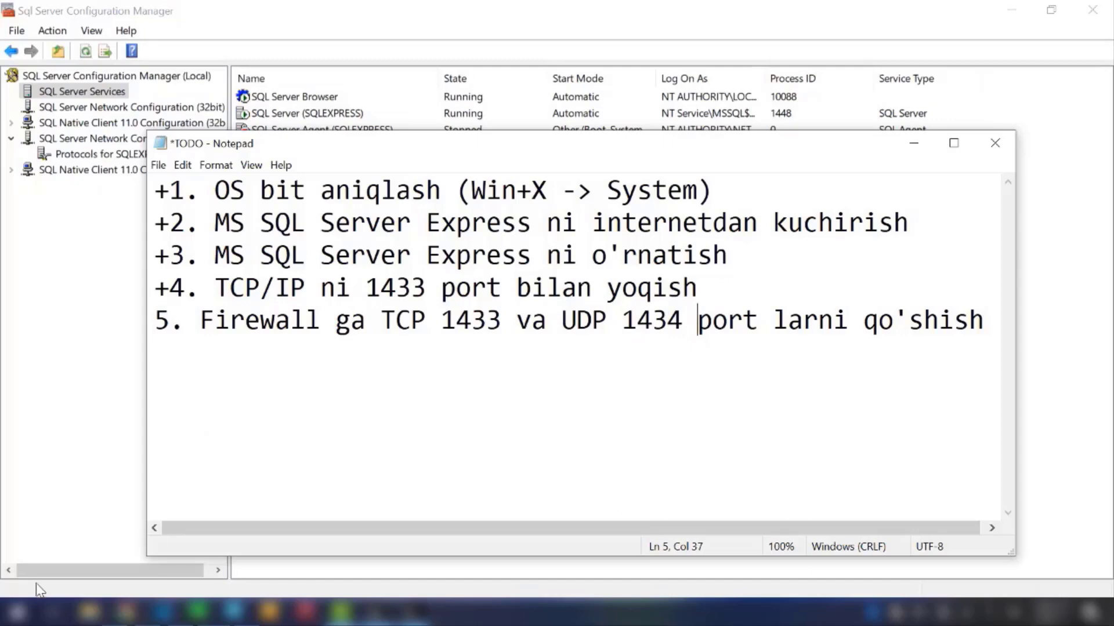
Step: Search Windows for "fire" and open the Firewall & network protection page of Windows Security
{"action": "left_click", "coordinate": [16, 613]}
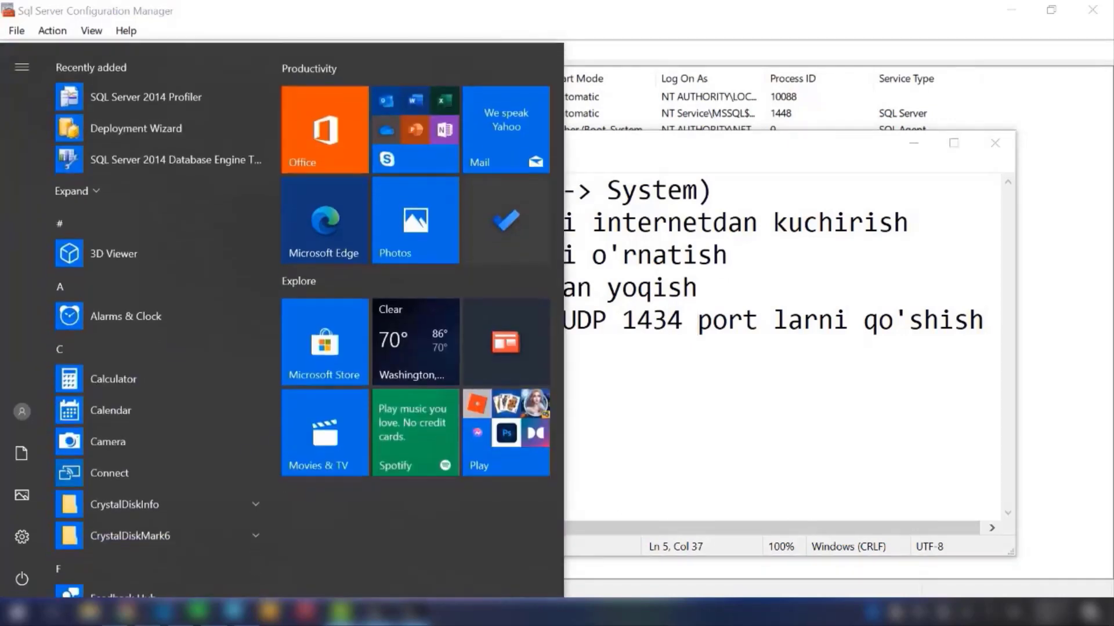
{"action": "type", "text": "fire"}
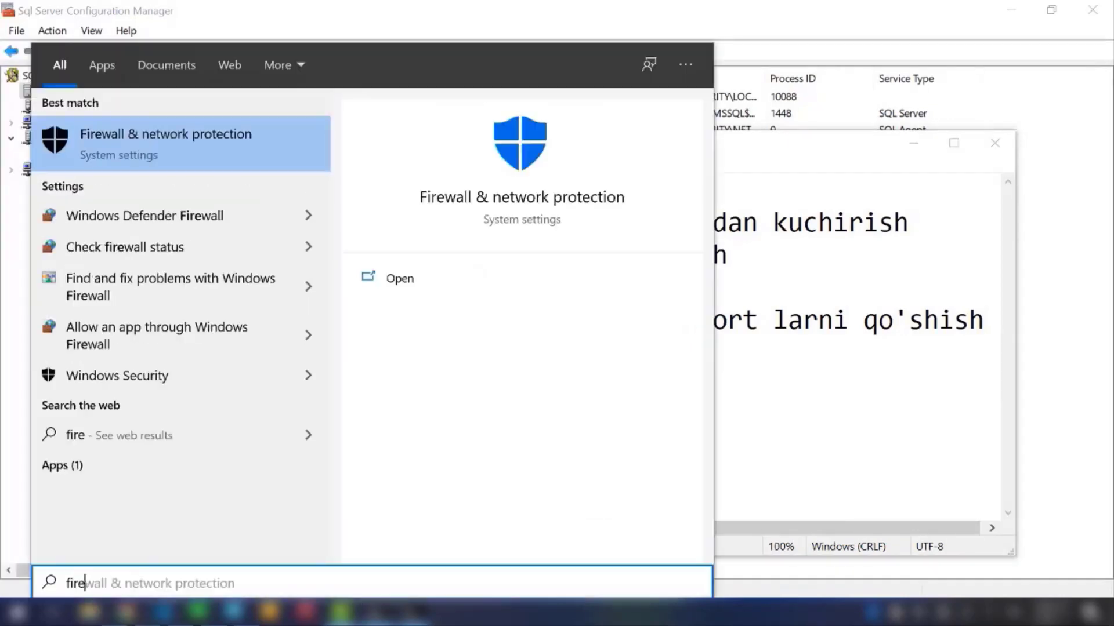
{"action": "key", "text": "Down"}
{"action": "key", "text": "Up"}
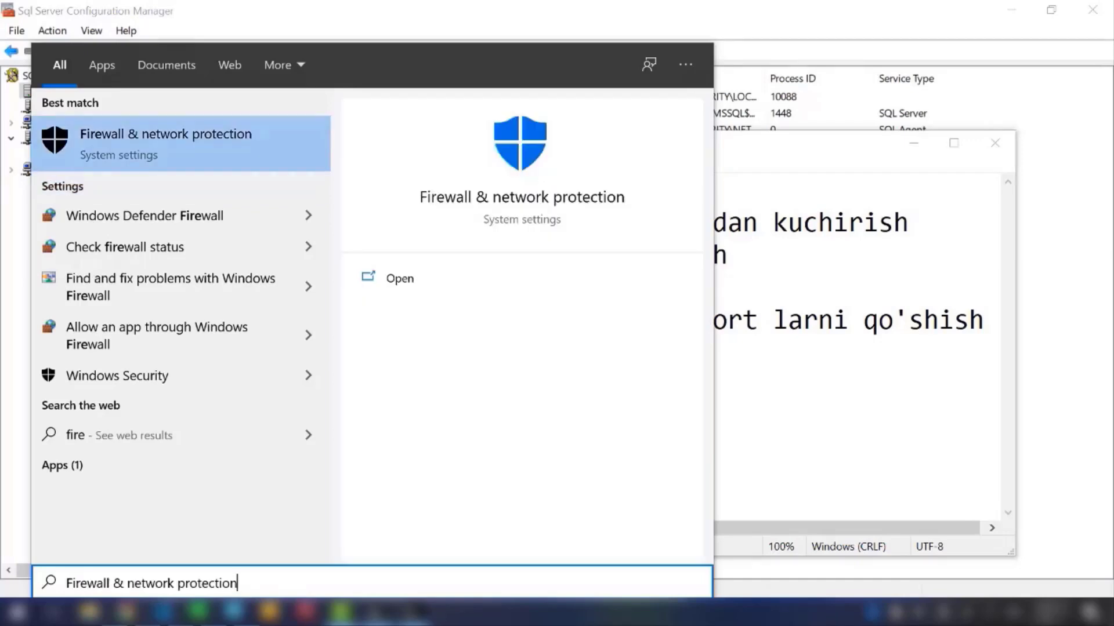
{"action": "key", "text": "Return"}
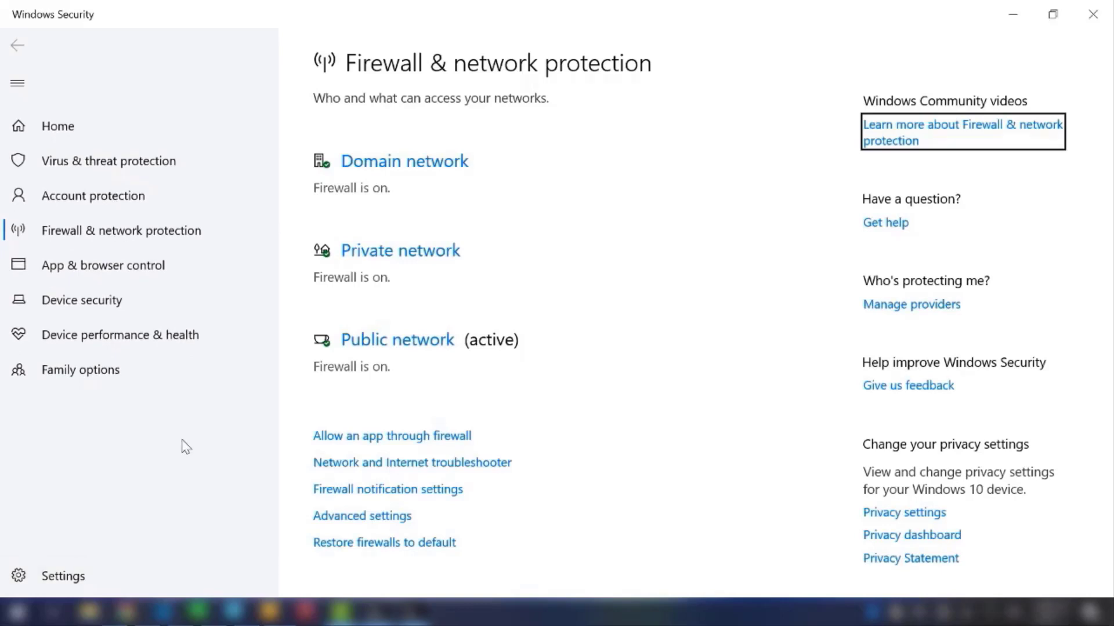
Step: In Control Panel, go through System and Security to Windows Defender Firewall and open its advanced settings
{"action": "left_click", "coordinate": [190, 268]}
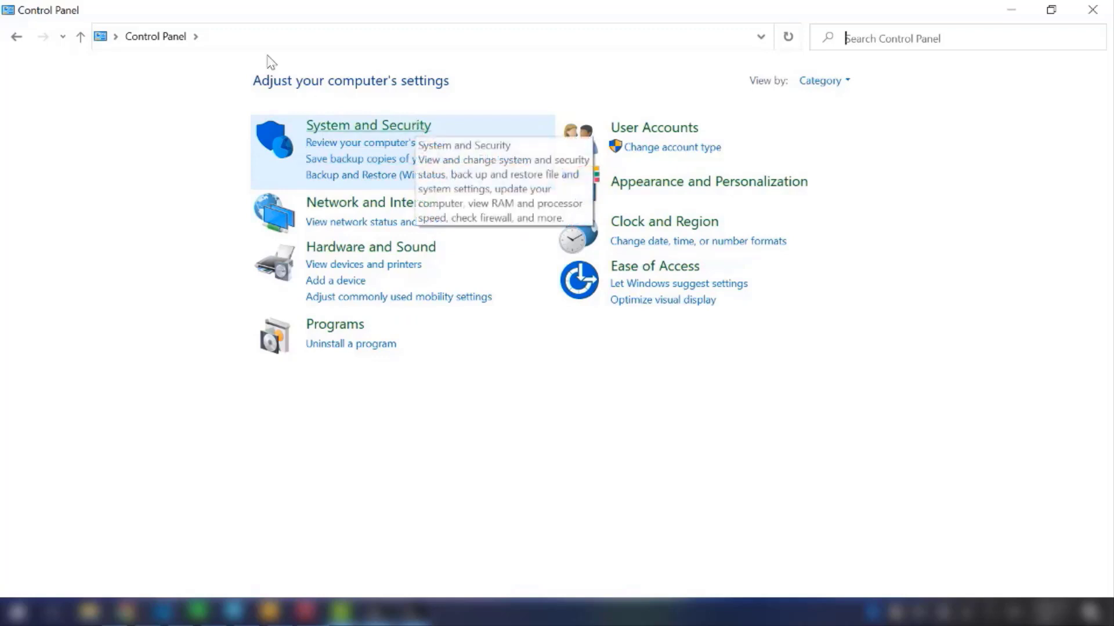
{"action": "left_click", "coordinate": [327, 133]}
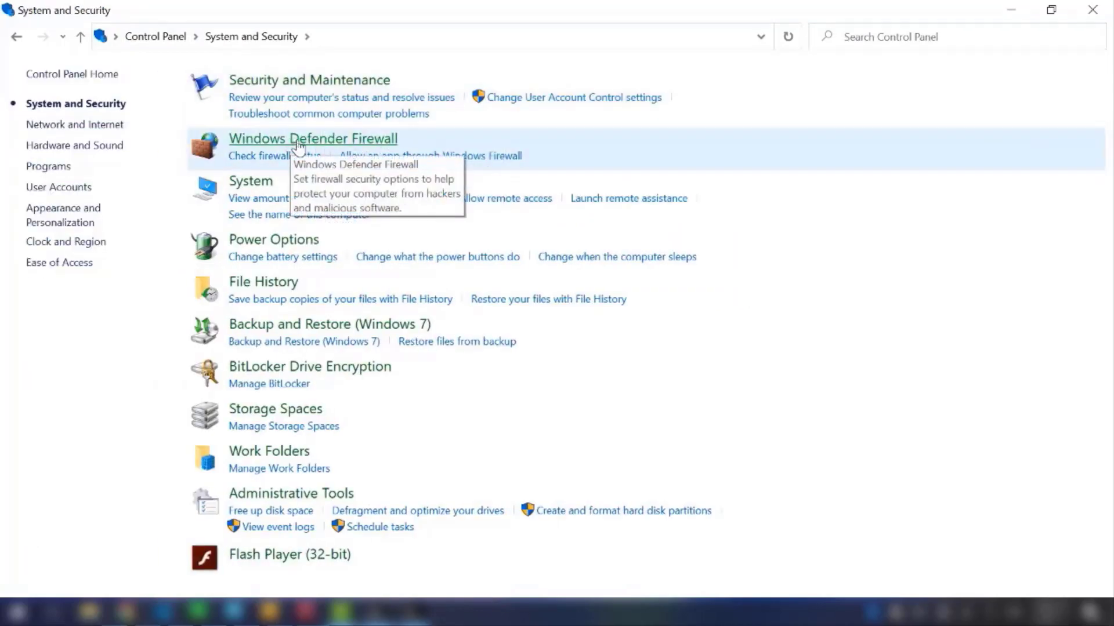
{"action": "left_click", "coordinate": [298, 142]}
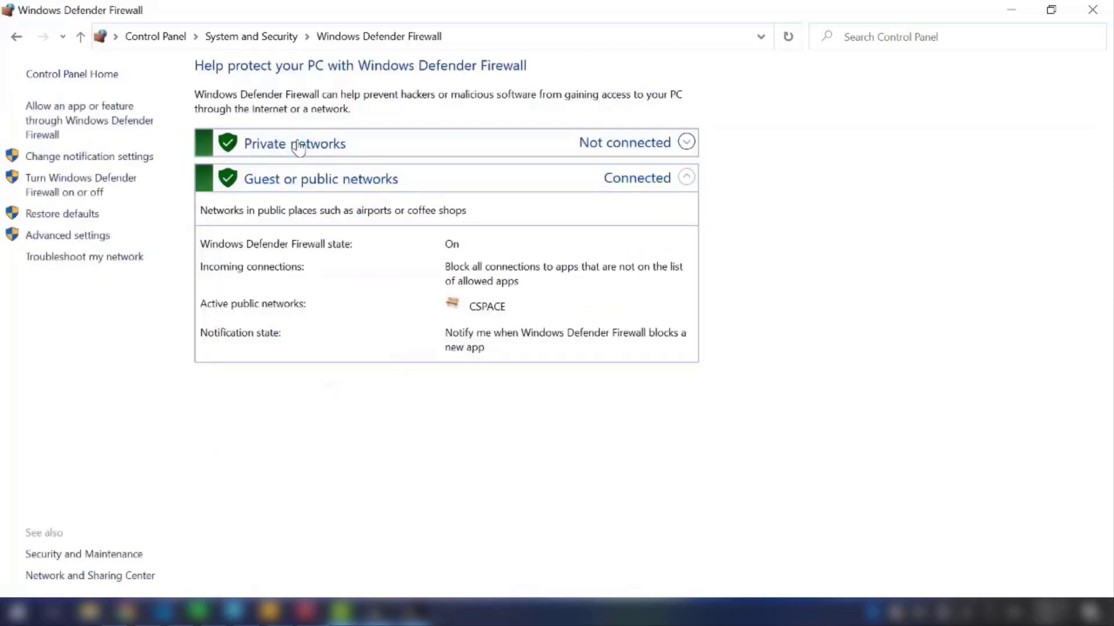
{"action": "left_click", "coordinate": [102, 242]}
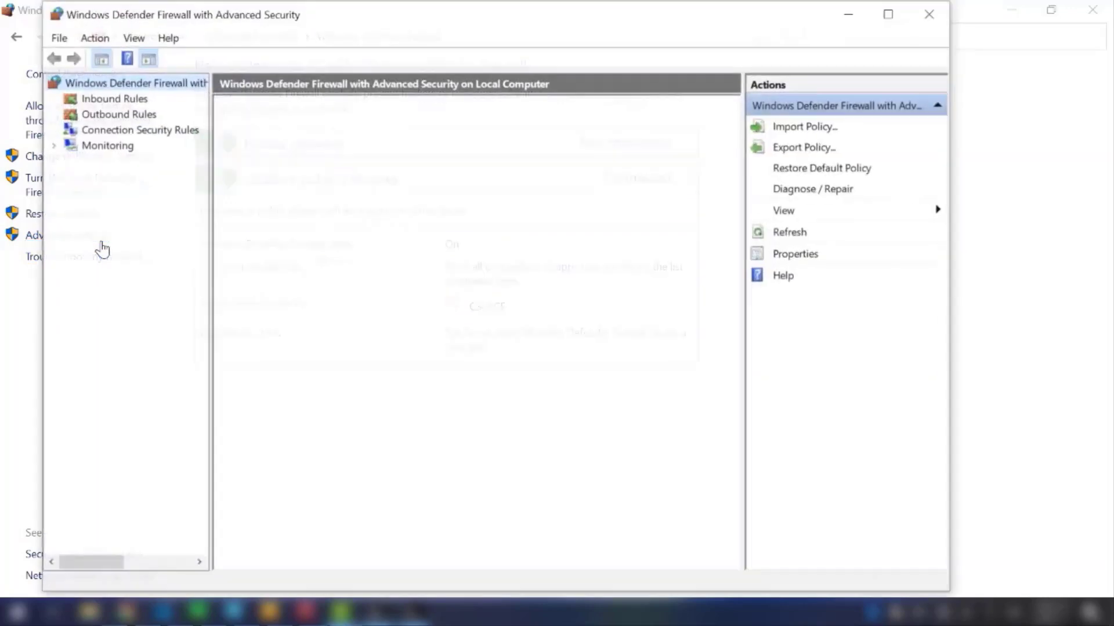
Step: Maximize the advanced firewall window and start a new inbound port rule for TCP with specific local port 1433
{"action": "double_click", "coordinate": [257, 8]}
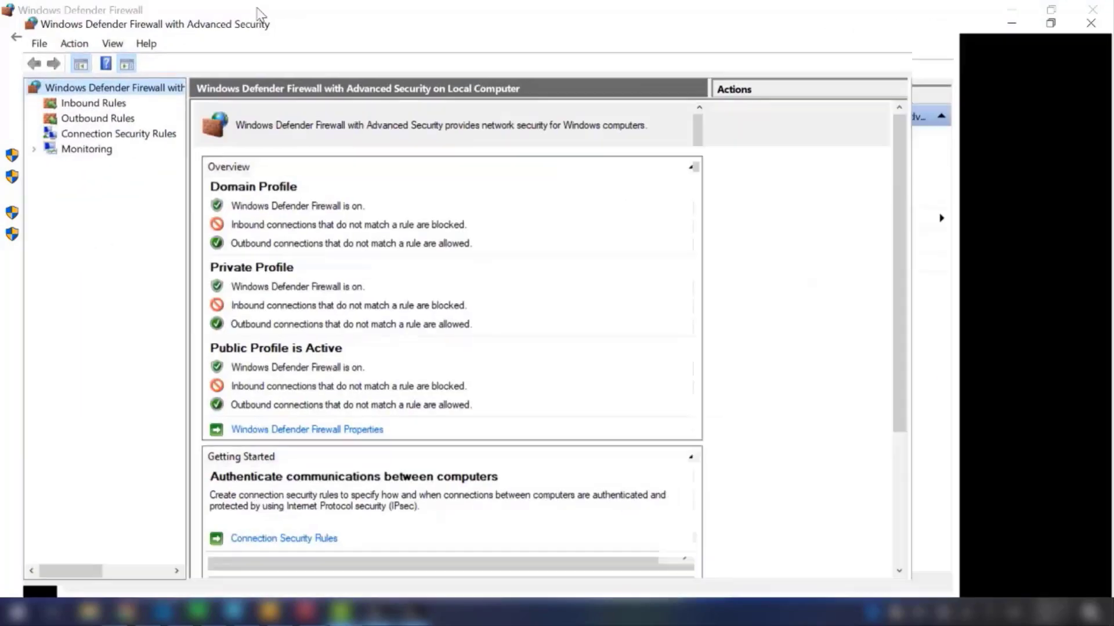
{"action": "left_click", "coordinate": [87, 92]}
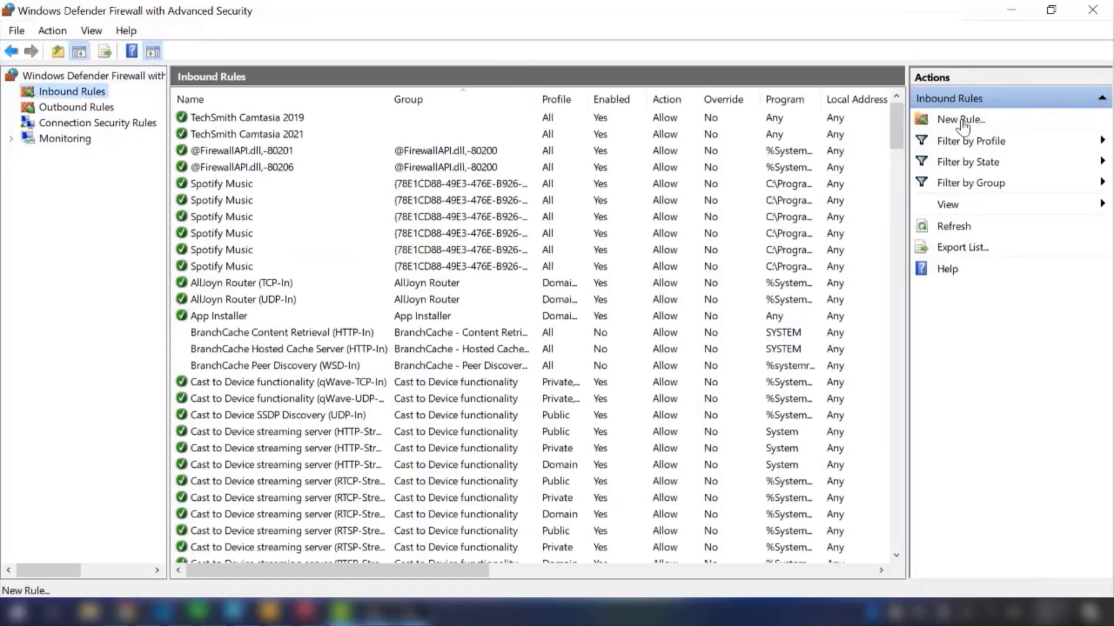
{"action": "left_click", "coordinate": [961, 120]}
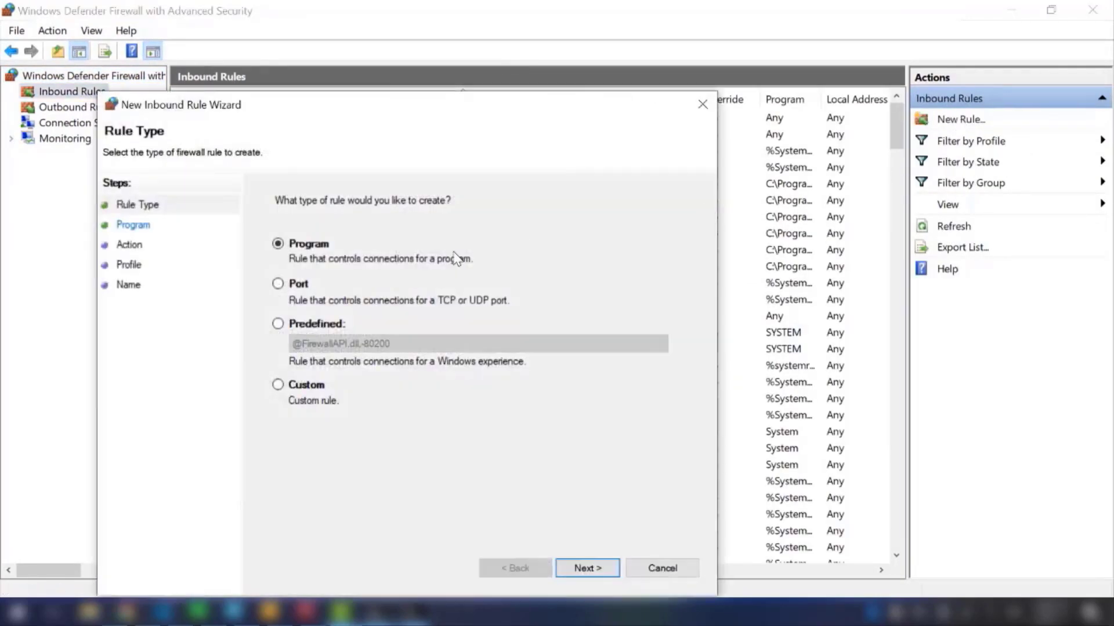
{"action": "left_click", "coordinate": [277, 283]}
{"action": "left_click", "coordinate": [586, 568]}
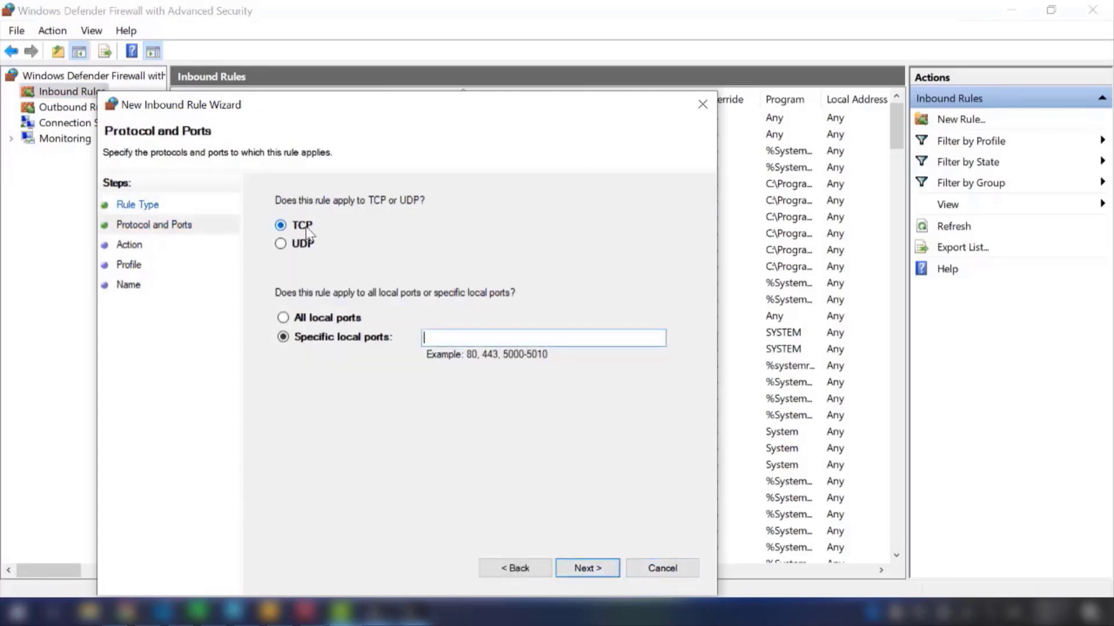
{"action": "type", "text": "1433"}
Step: Allow the connection for the Domain, Private and Public profiles and finish the rule with the name "MS SQL TCP 1433"
{"action": "left_click", "coordinate": [576, 572]}
{"action": "left_click", "coordinate": [576, 571]}
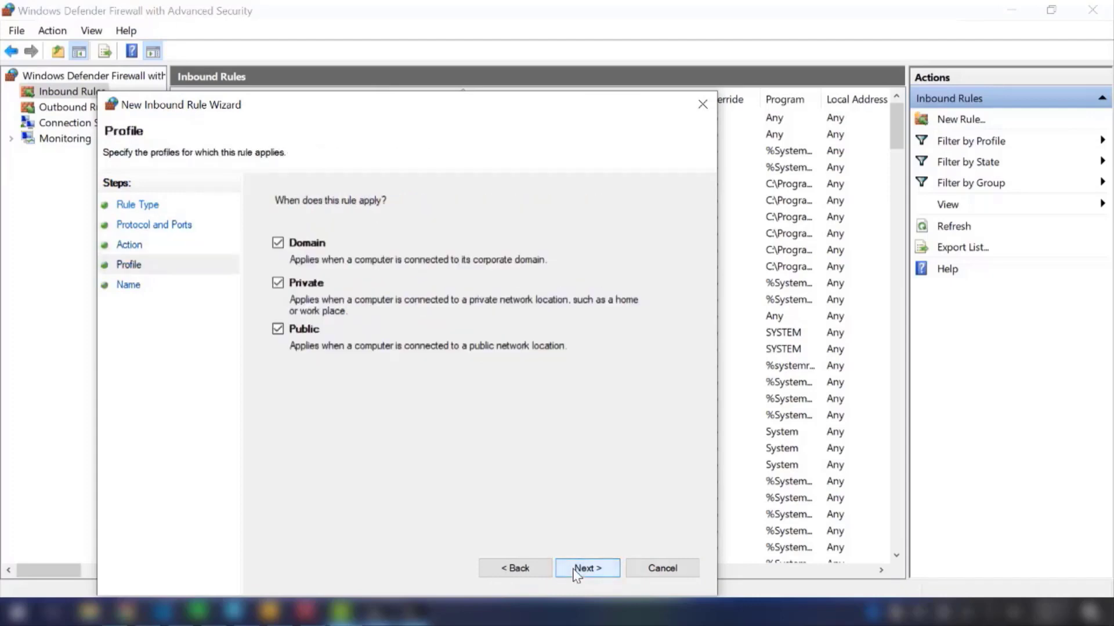
{"action": "left_click", "coordinate": [576, 571]}
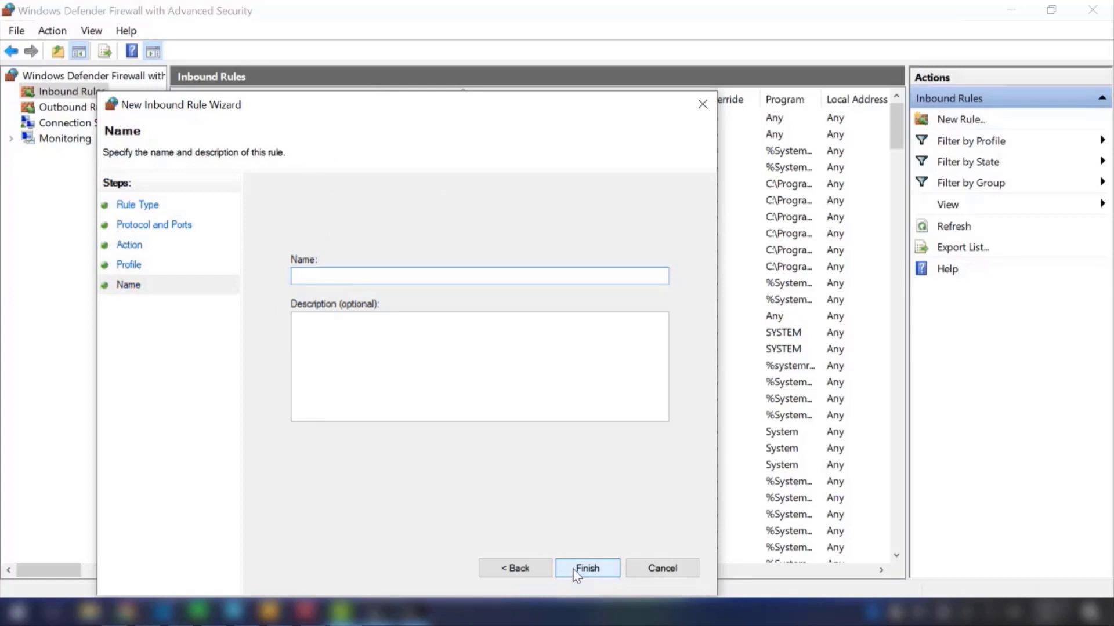
{"action": "type", "text": "MS SQL TCP 1433"}
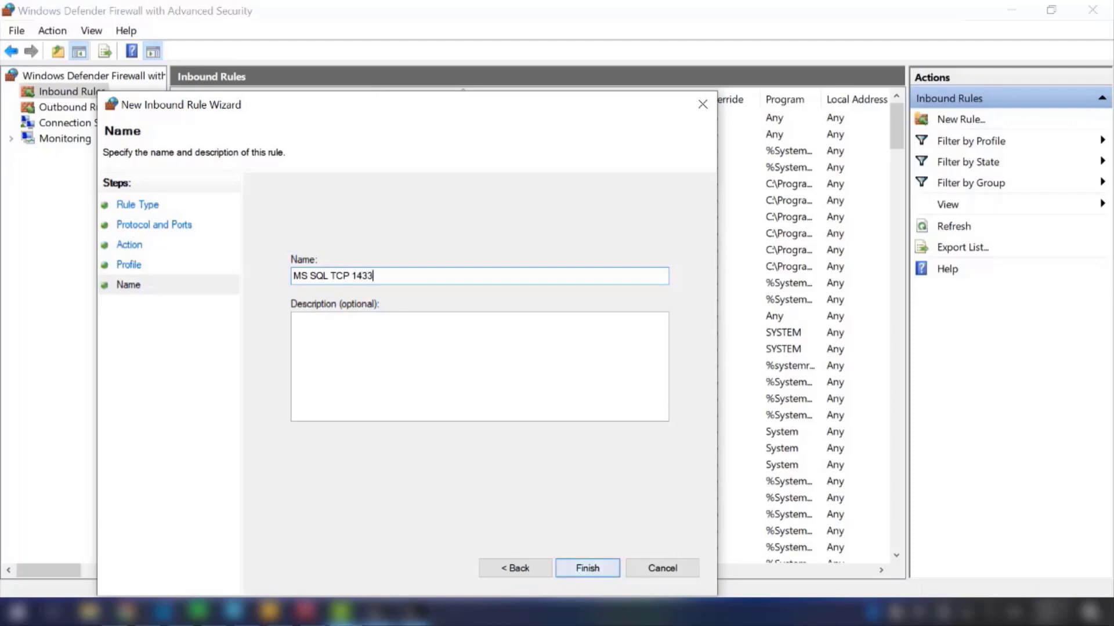
{"action": "left_click", "coordinate": [615, 572]}
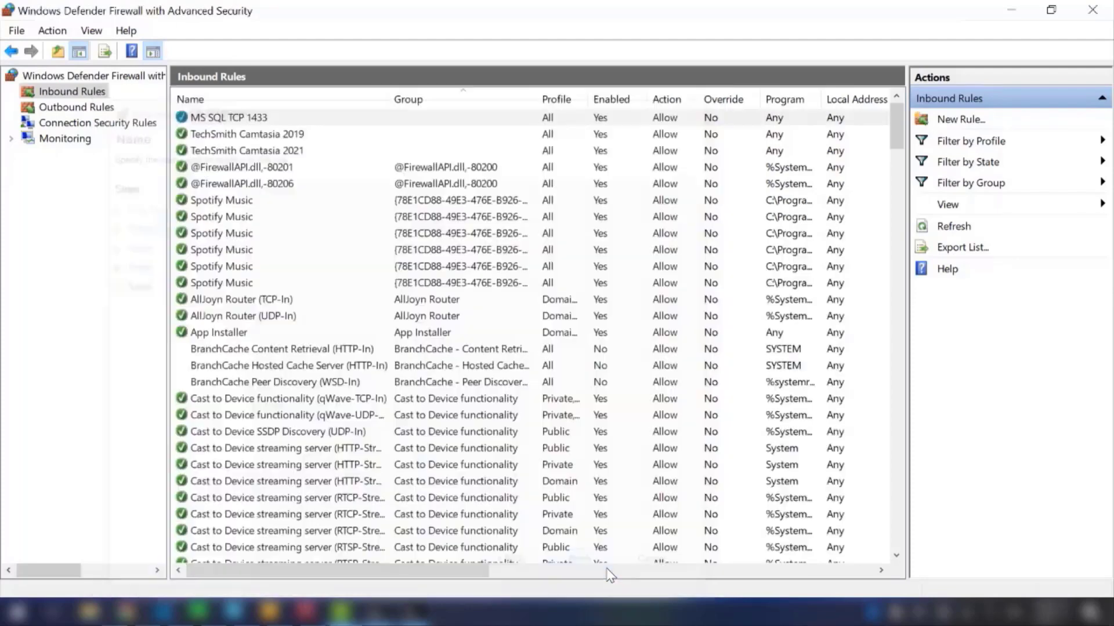
Step: Start another inbound port rule for UDP with specific local port 1434
{"action": "left_click", "coordinate": [960, 123]}
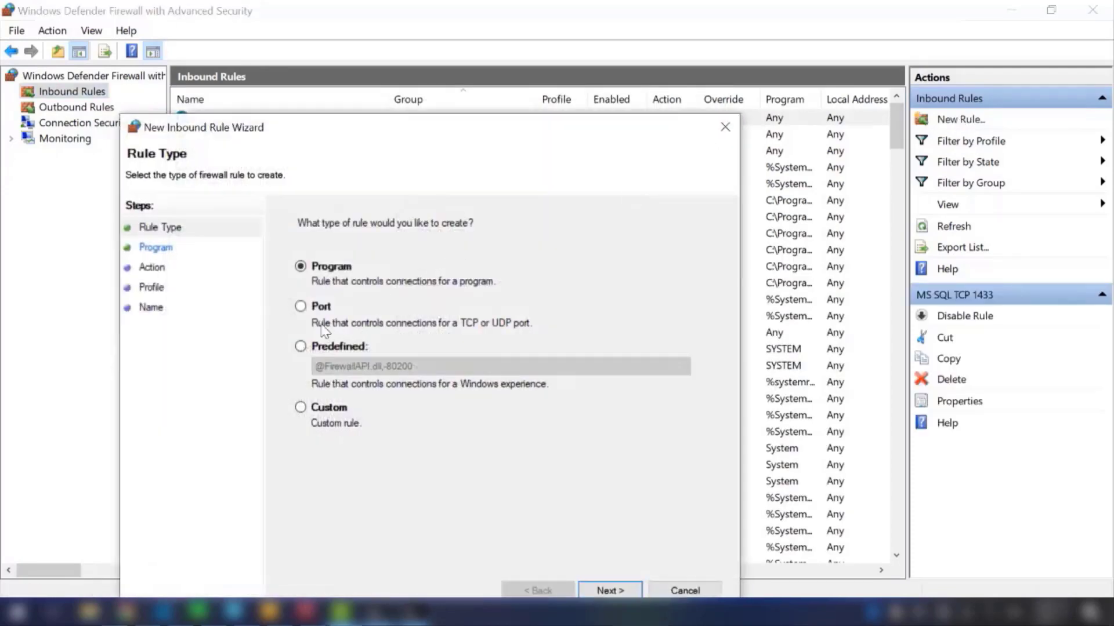
{"action": "left_click", "coordinate": [319, 307]}
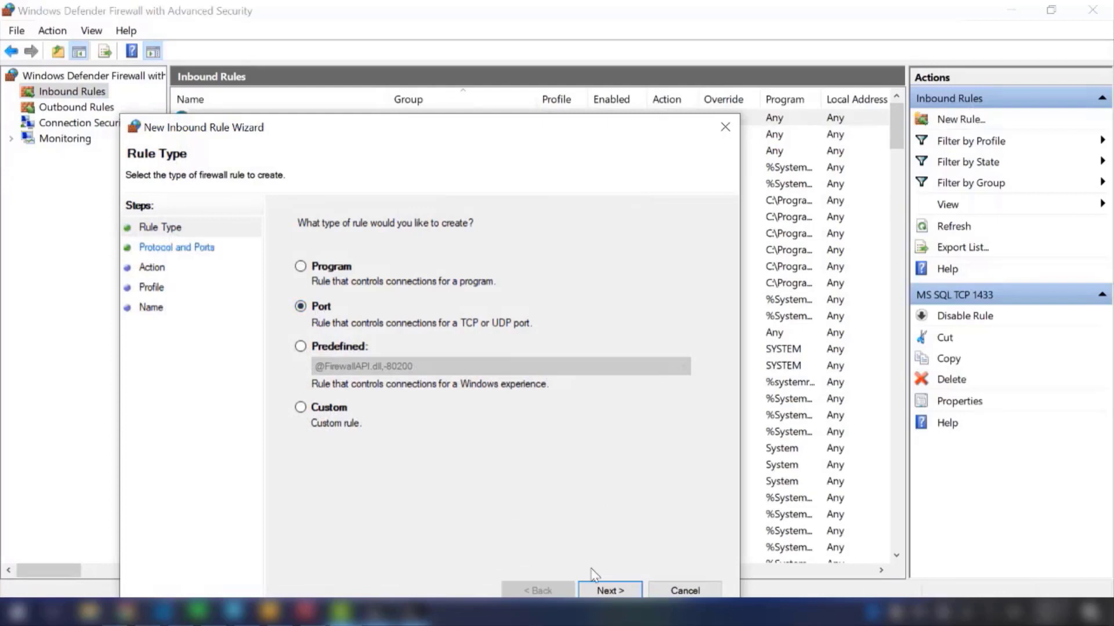
{"action": "left_click", "coordinate": [609, 591]}
{"action": "left_click", "coordinate": [324, 271]}
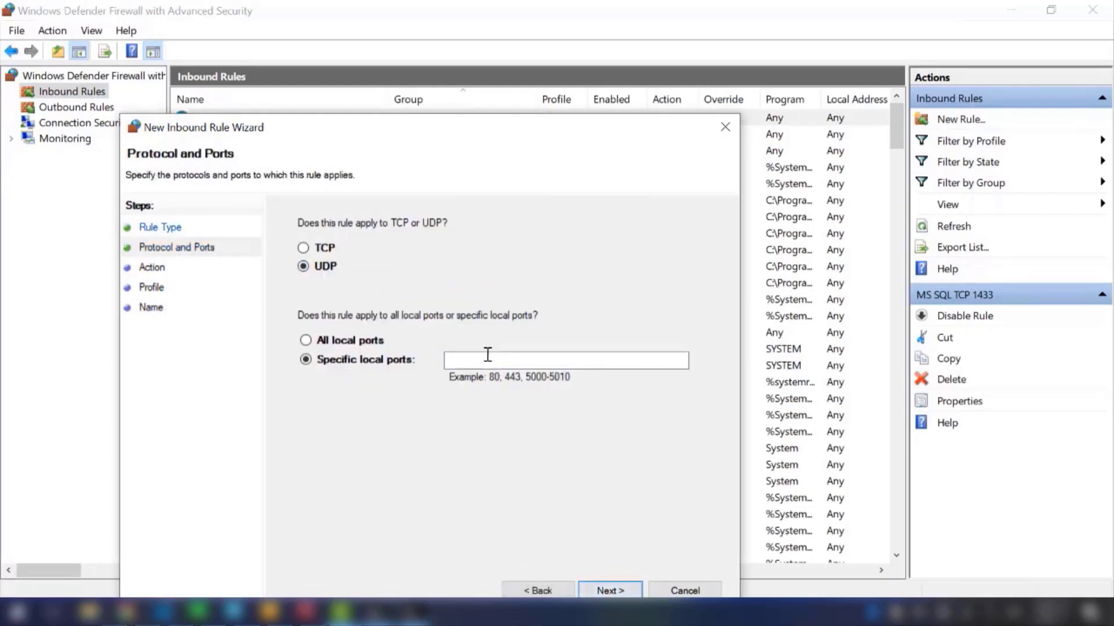
{"action": "type", "text": "1434"}
Step: Allow the UDP connection on the Domain, Private and Public profiles and finish the rule as "MS SQL UDP 1434"
{"action": "left_click", "coordinate": [605, 590]}
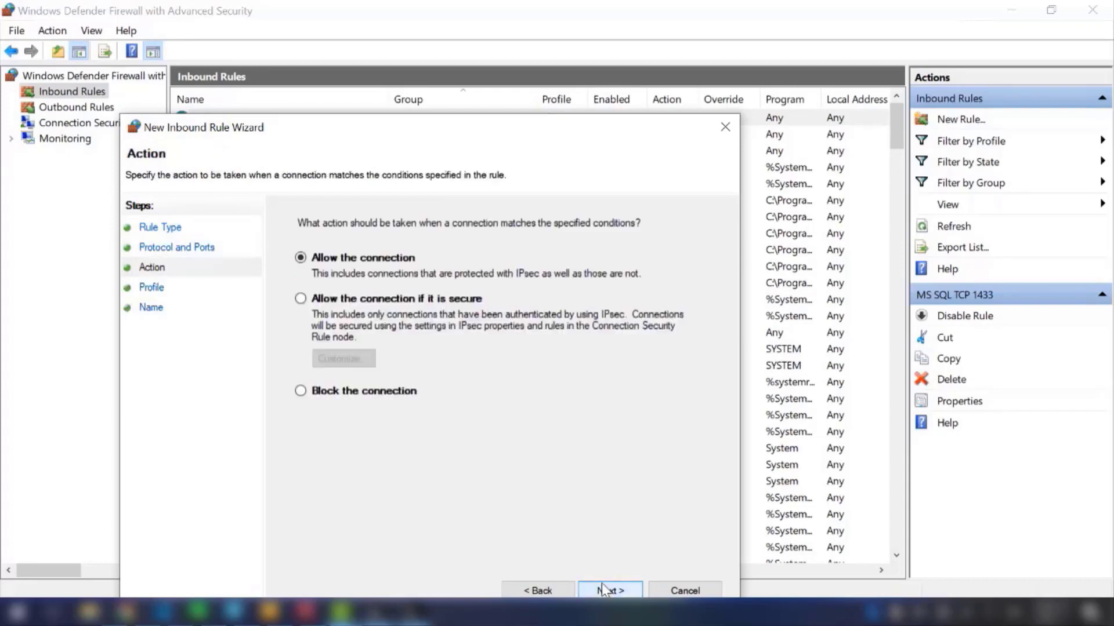
{"action": "left_click", "coordinate": [604, 590]}
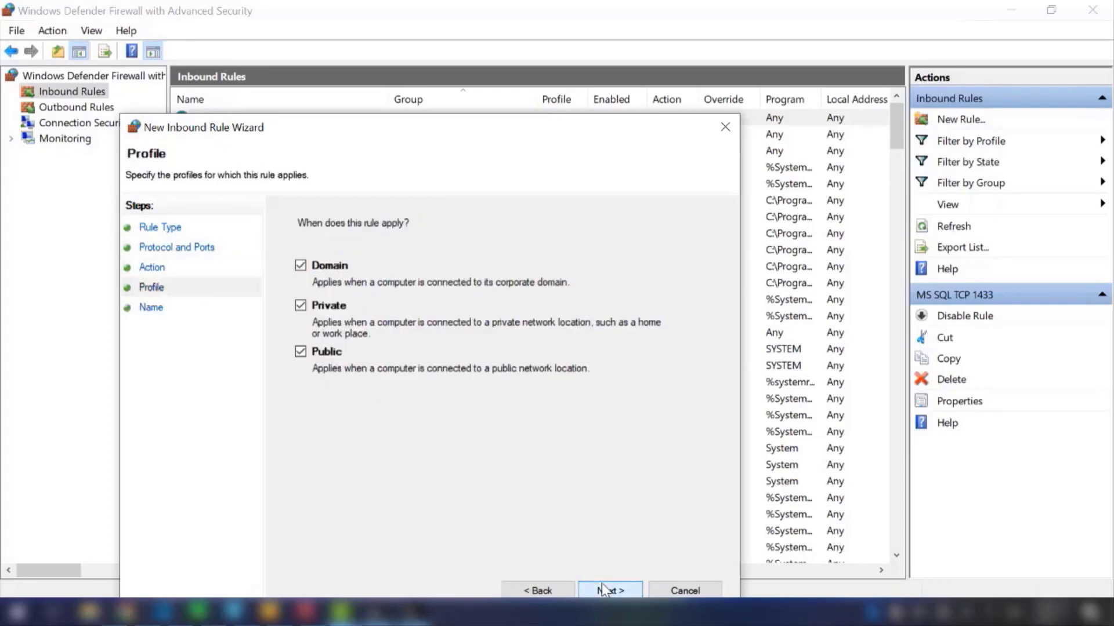
{"action": "left_click", "coordinate": [605, 590]}
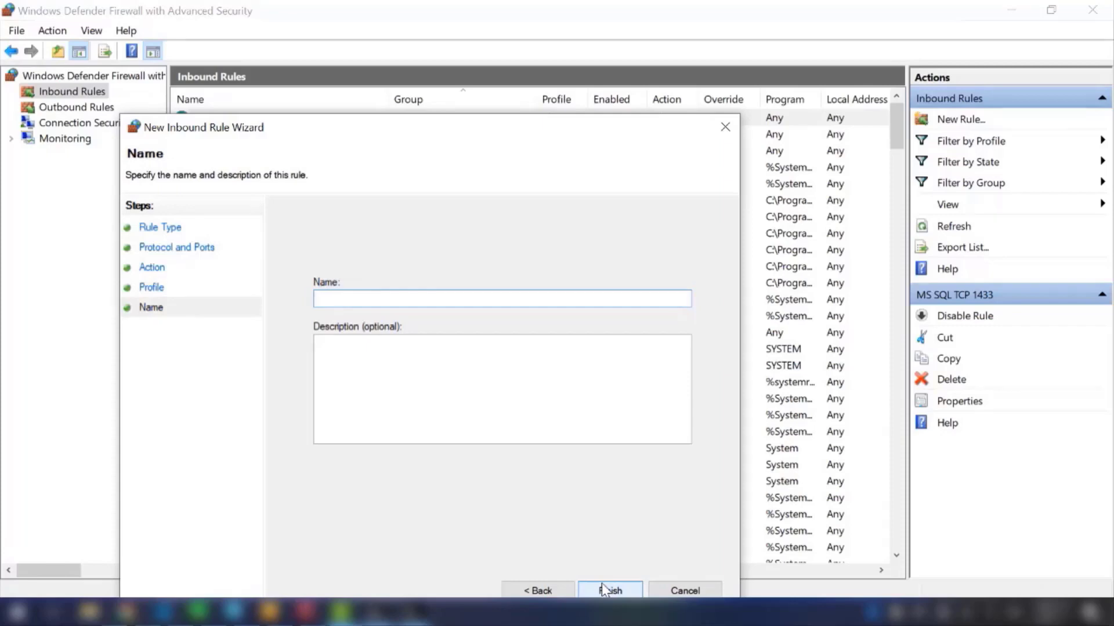
{"action": "type", "text": "MS SQL UDP 1434"}
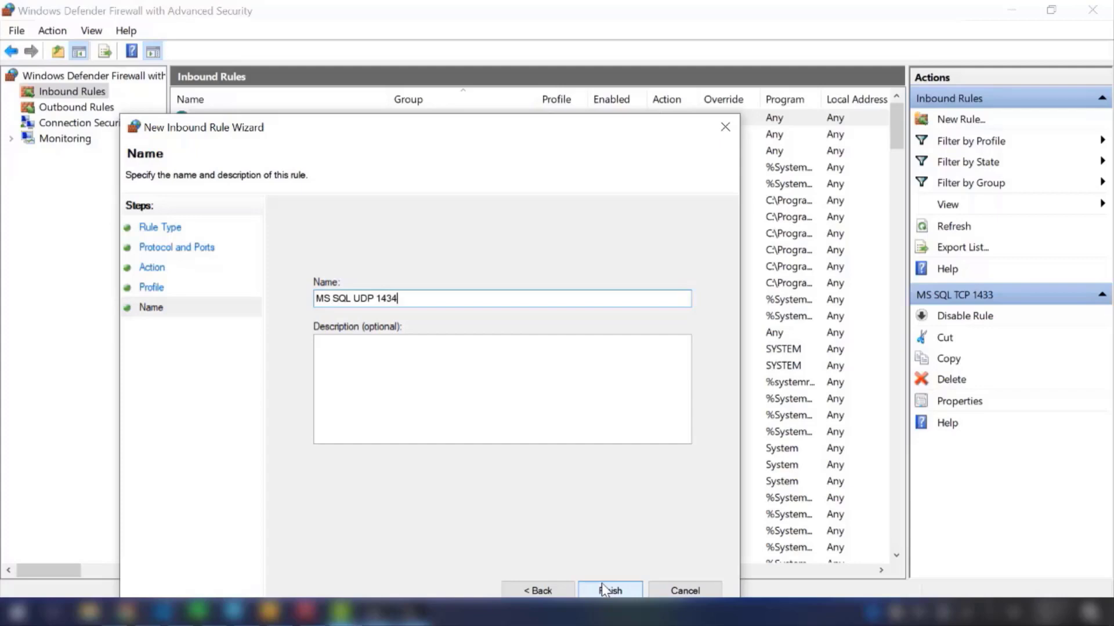
{"action": "left_click", "coordinate": [630, 594]}
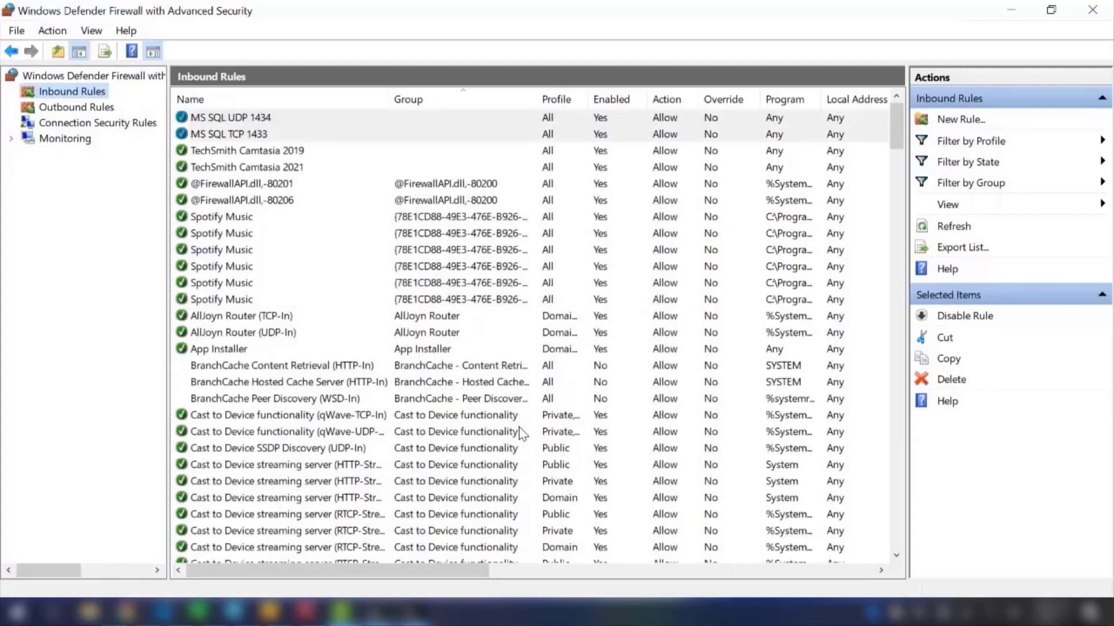
Step: Close the firewall and Windows Security windows, and mark item 5 of the TODO list with "+", widening Notepad to fit the text
{"action": "left_click", "coordinate": [1105, 7]}
{"action": "left_click", "coordinate": [1105, 6]}
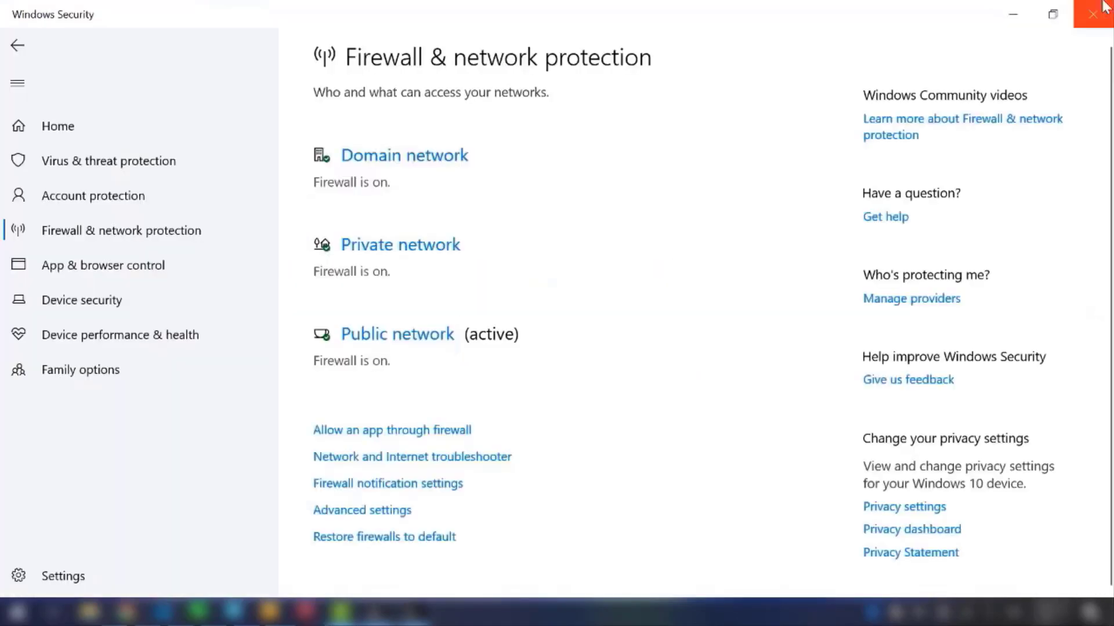
{"action": "left_click", "coordinate": [1105, 7]}
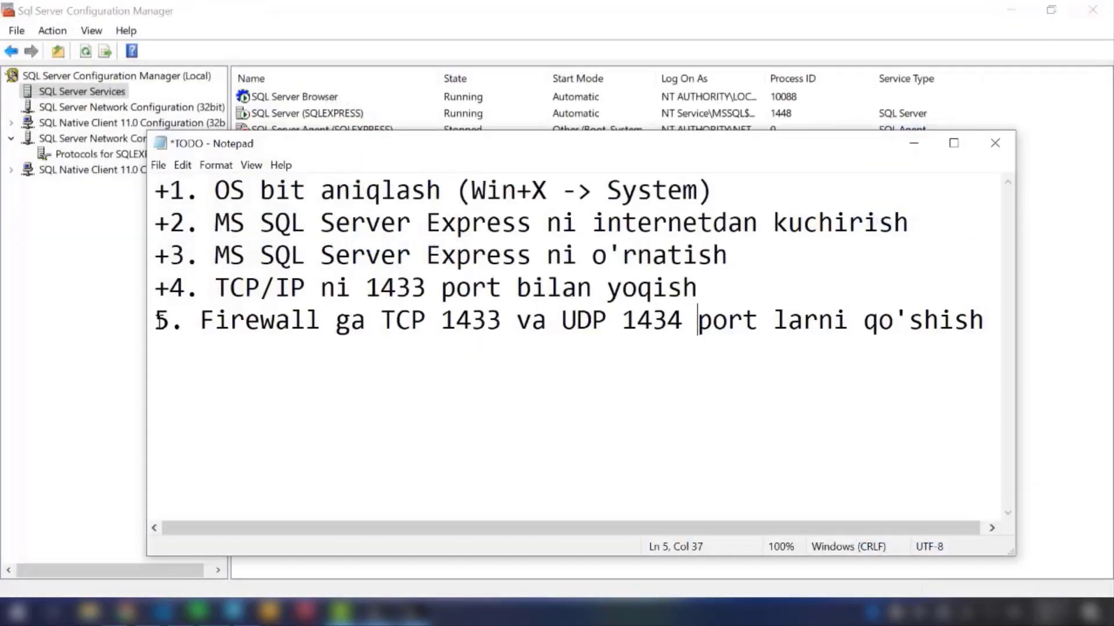
{"action": "left_click", "coordinate": [155, 320]}
{"action": "type", "text": "+"}
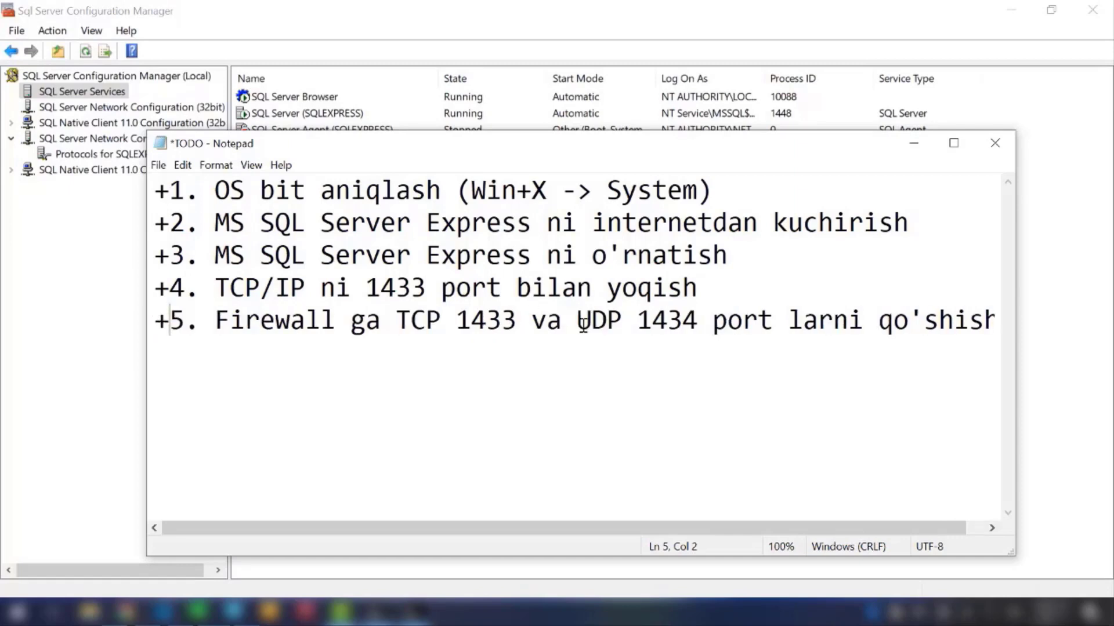
{"action": "left_click_drag", "start_coordinate": [1015, 390], "coordinate": [1059, 393]}
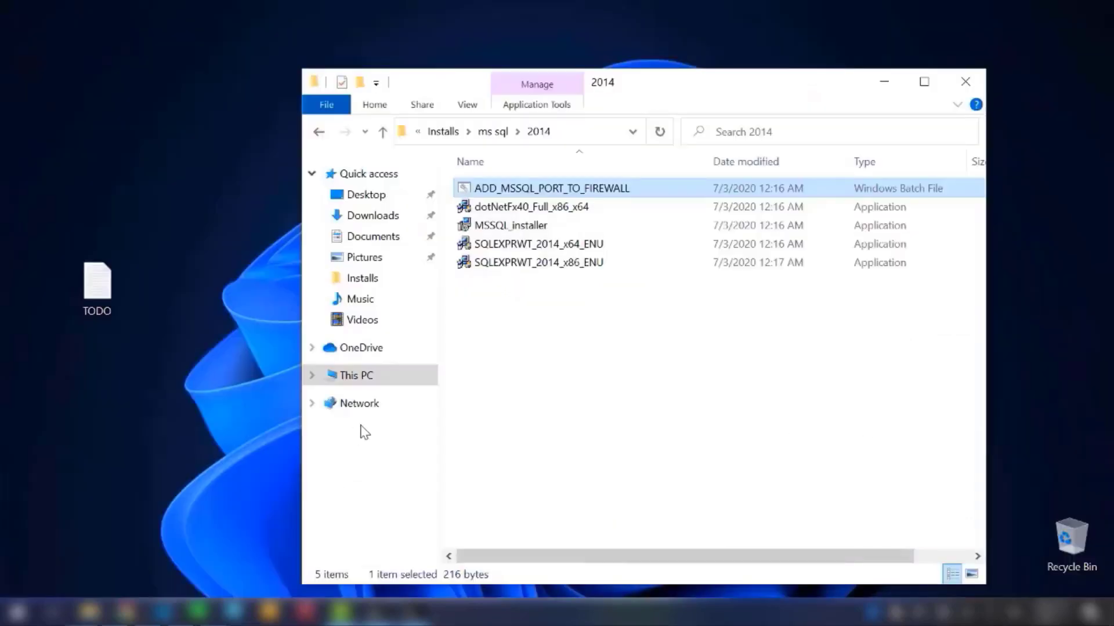
Step: In the ms sql\2014 installer folder, run the ADD_MSSQL_PORT_TO_FIREWALL batch file as administrator
{"action": "left_click", "coordinate": [649, 367]}
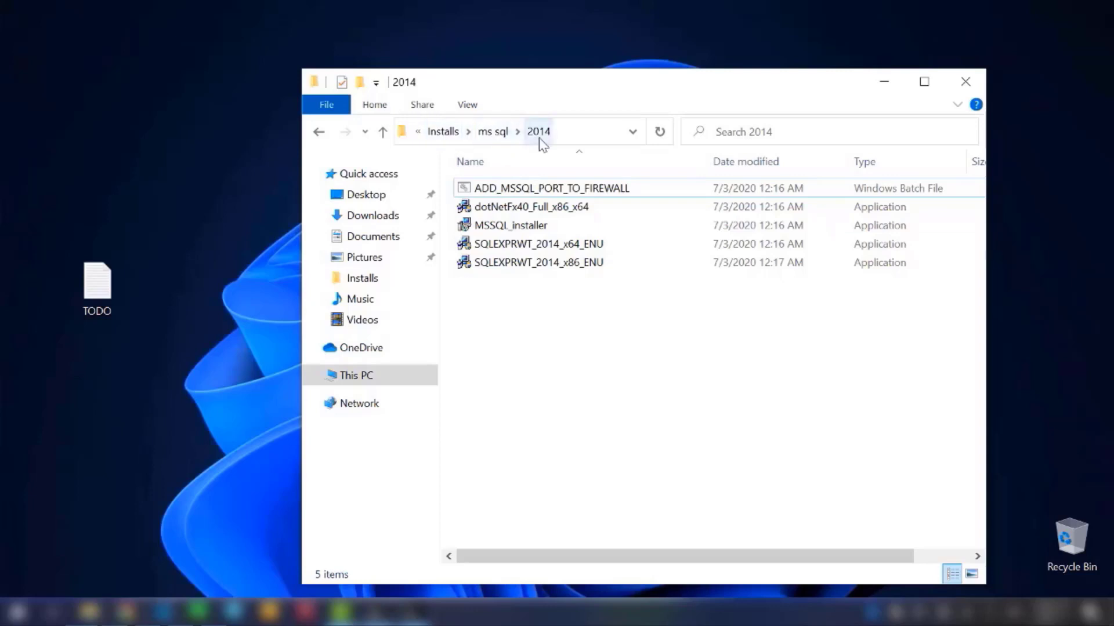
{"action": "left_click", "coordinate": [527, 191]}
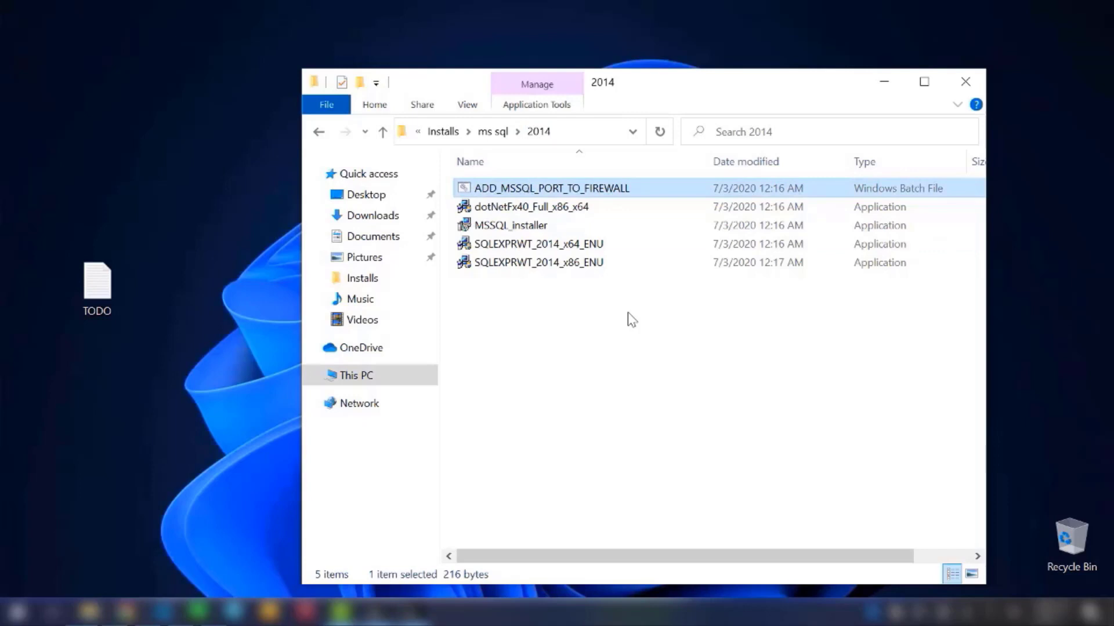
{"action": "right_click", "coordinate": [620, 191]}
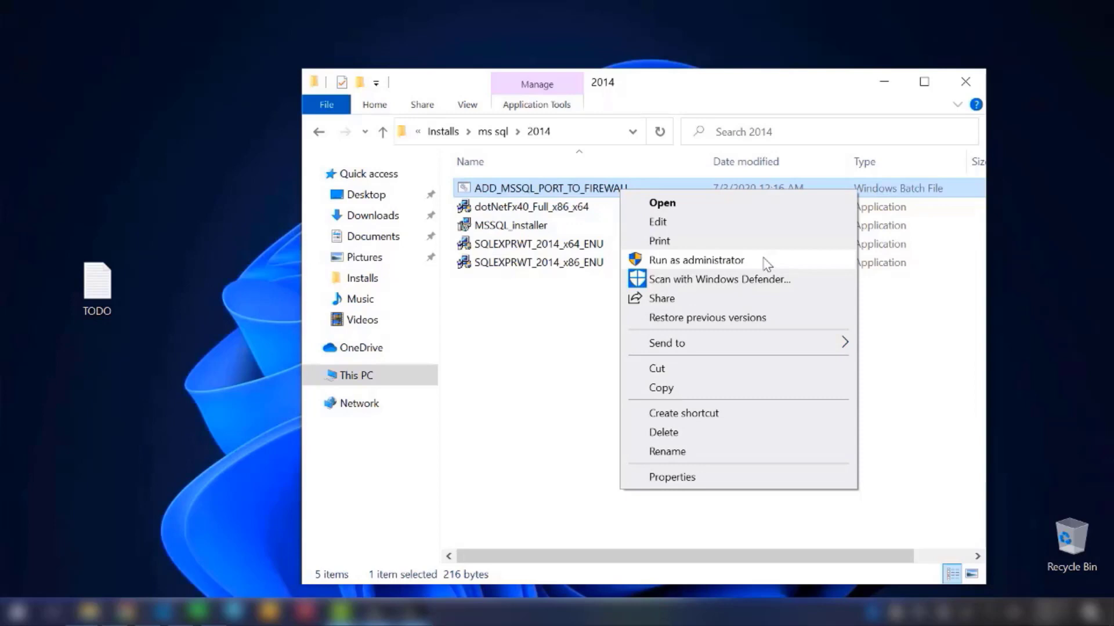
{"action": "left_click", "coordinate": [767, 262]}
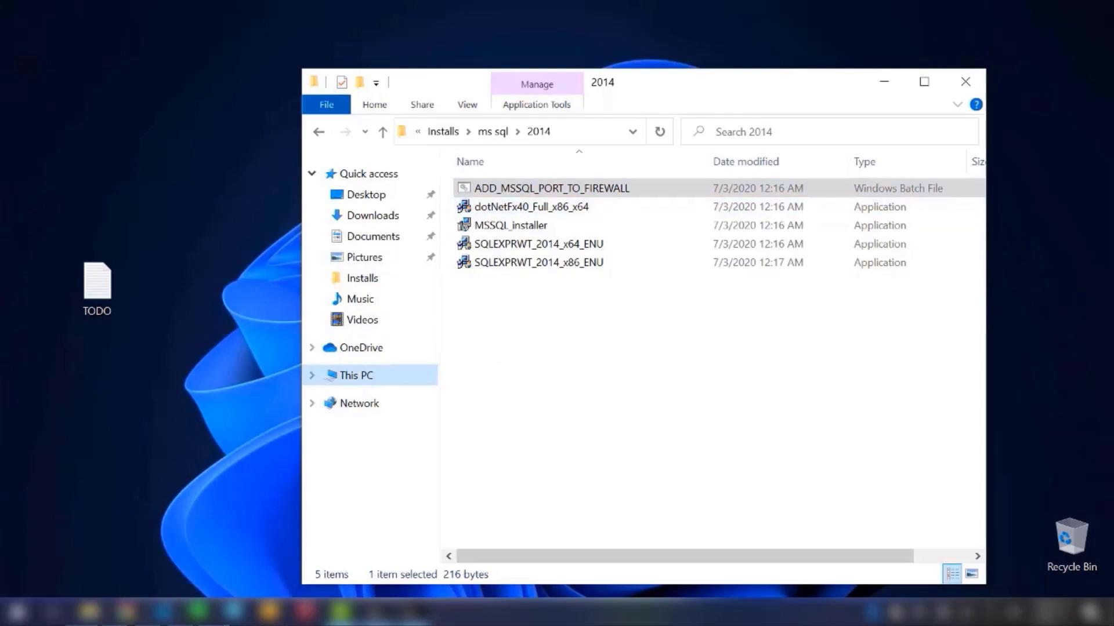
Step: Bring up the completed TODO list for a check and minimize both Notepad and the 2014 folder window
{"action": "left_click", "coordinate": [216, 612]}
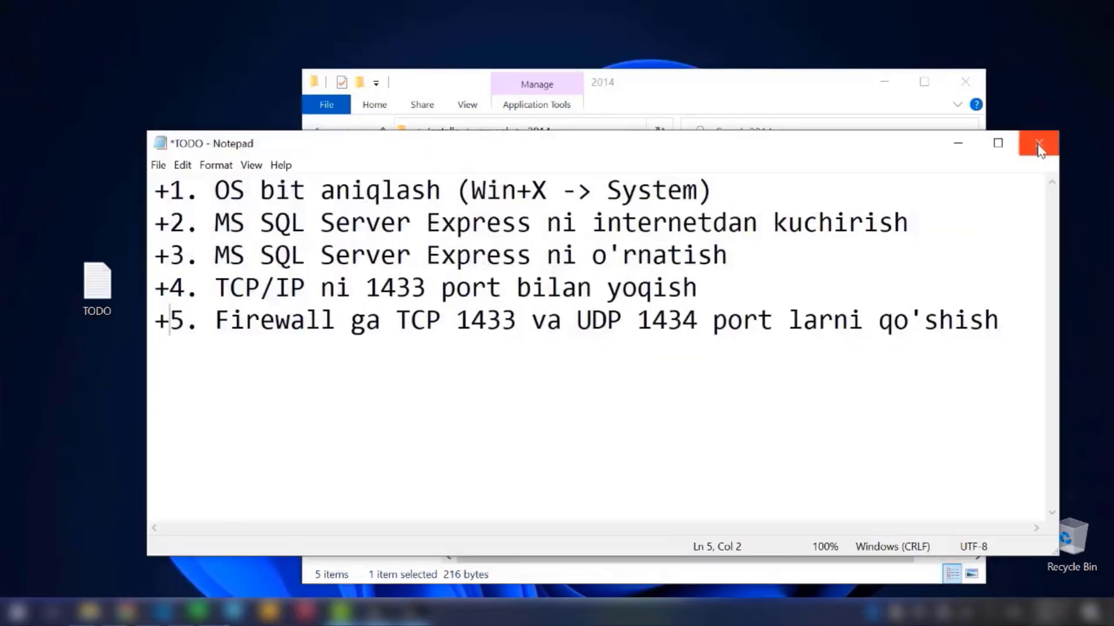
{"action": "left_click", "coordinate": [958, 143]}
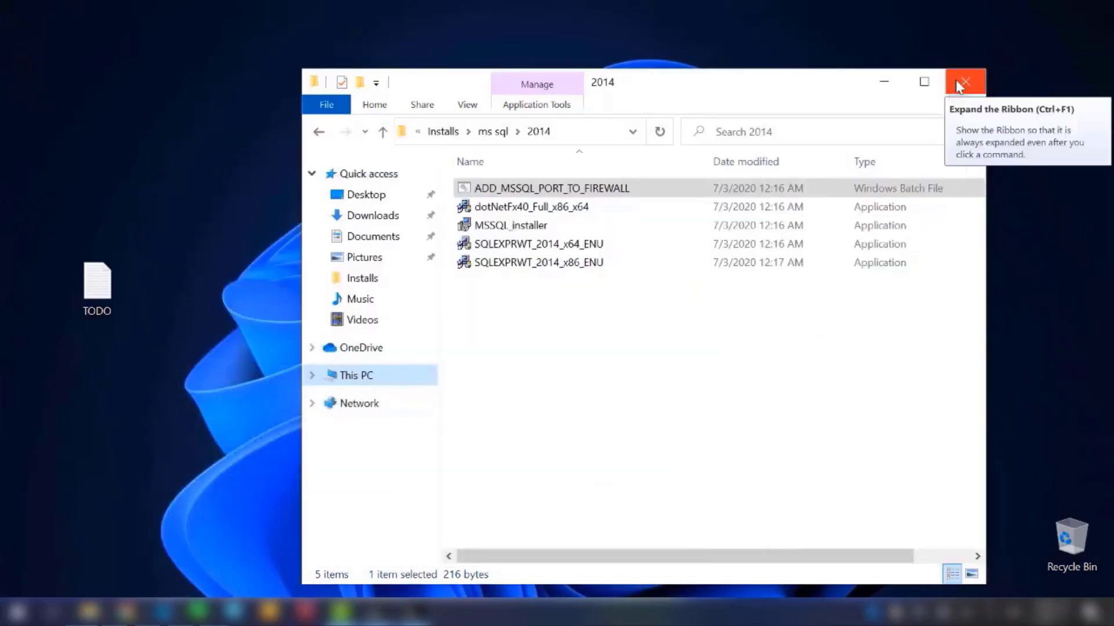
{"action": "left_click", "coordinate": [885, 82]}
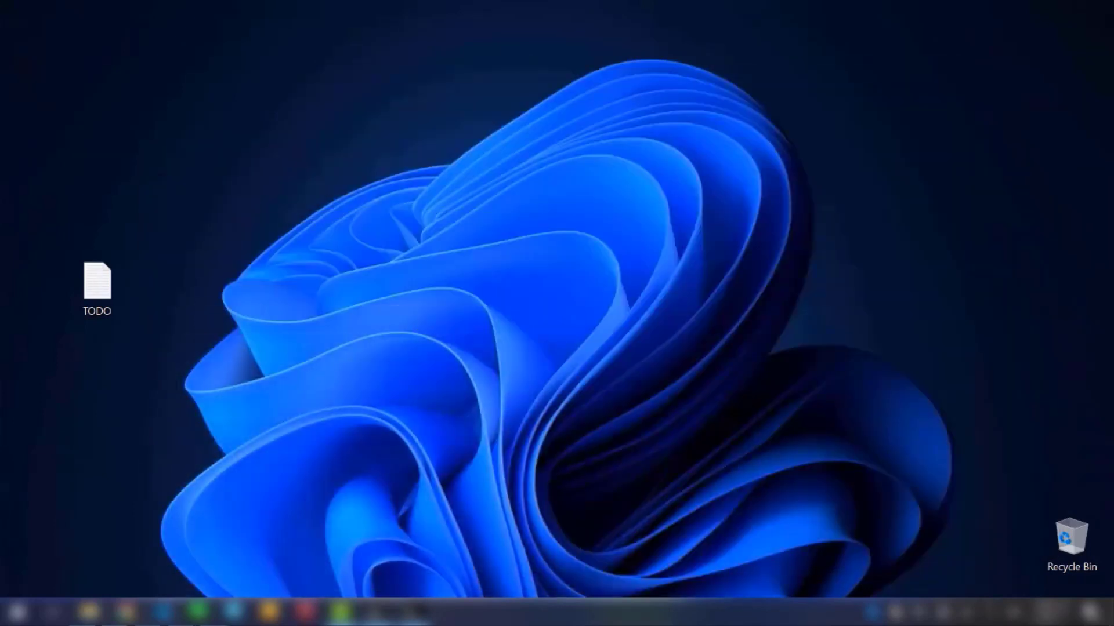
Step: Search Windows for SQL Server 2014 Management Studio, replacing the query "sql" with "ssms"
{"action": "left_click", "coordinate": [18, 612]}
{"action": "left_click", "coordinate": [17, 612]}
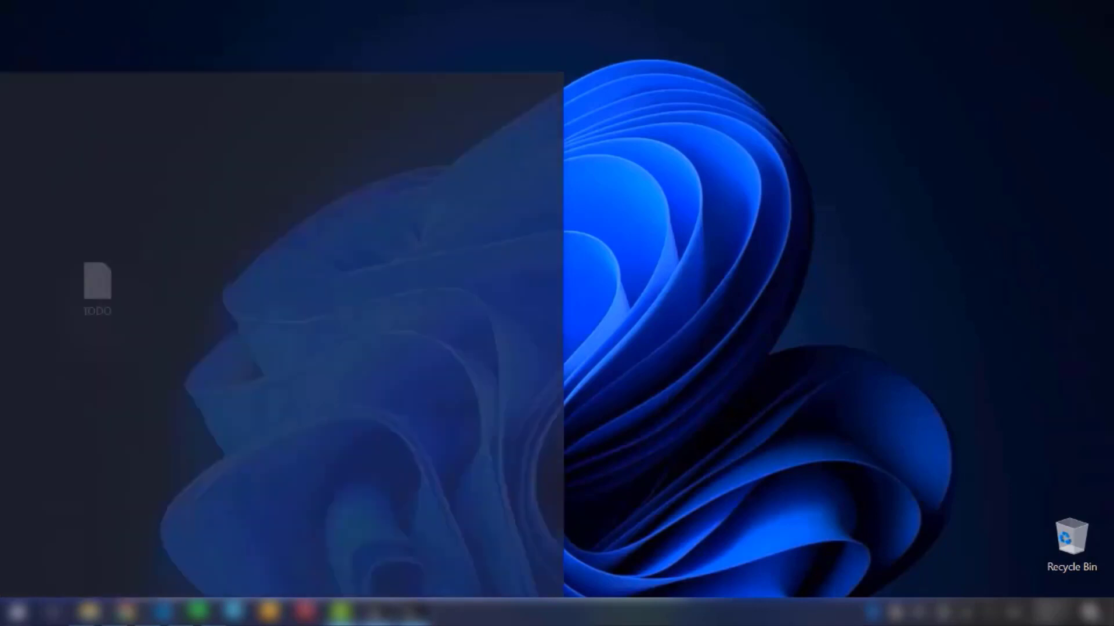
{"action": "type", "text": "sql"}
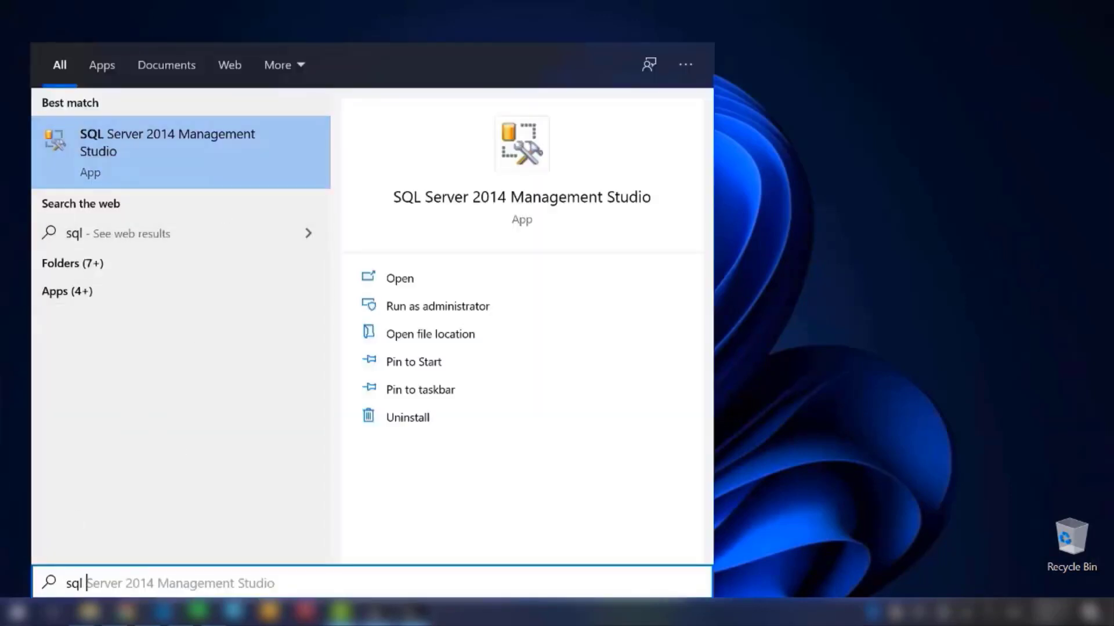
{"action": "key", "text": "BackSpace"}
{"action": "key", "text": "BackSpace"}
{"action": "key", "text": "BackSpace"}
{"action": "type", "text": "ssms"}
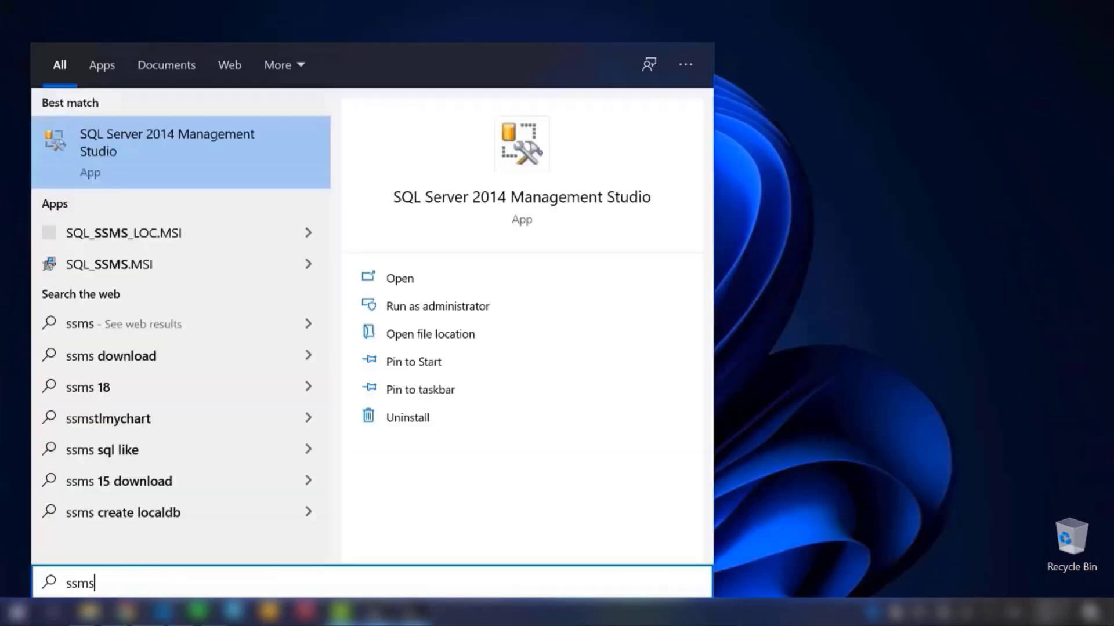
Step: Launch SQL Server 2014 Management Studio and connect to the local SQLEXPRESS Database Engine with Windows Authentication
{"action": "key", "text": "Return"}
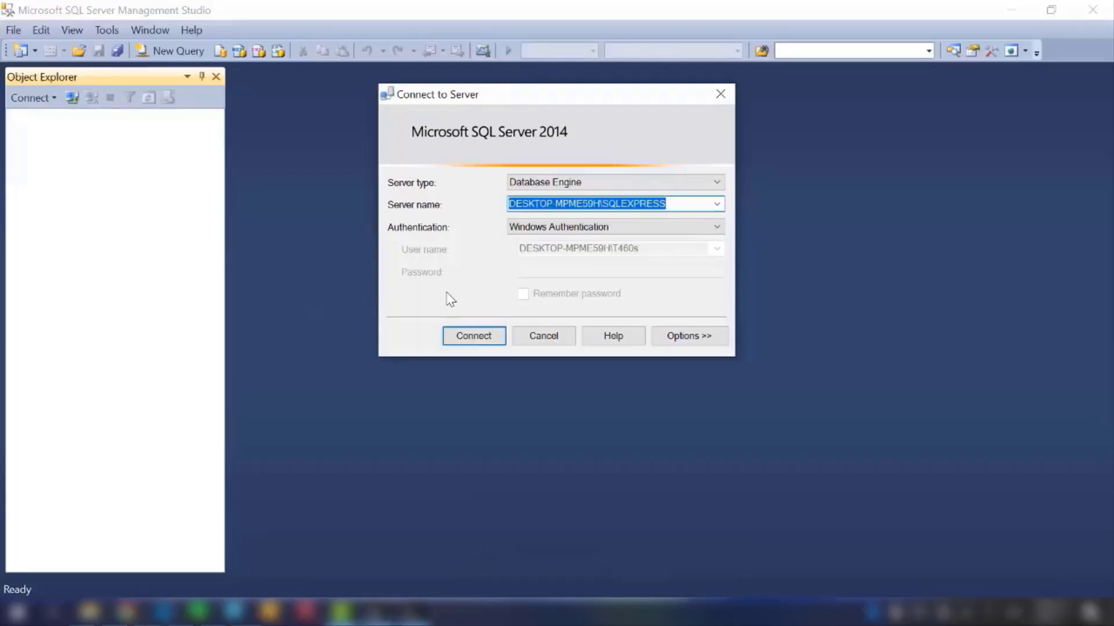
{"action": "left_click", "coordinate": [601, 205]}
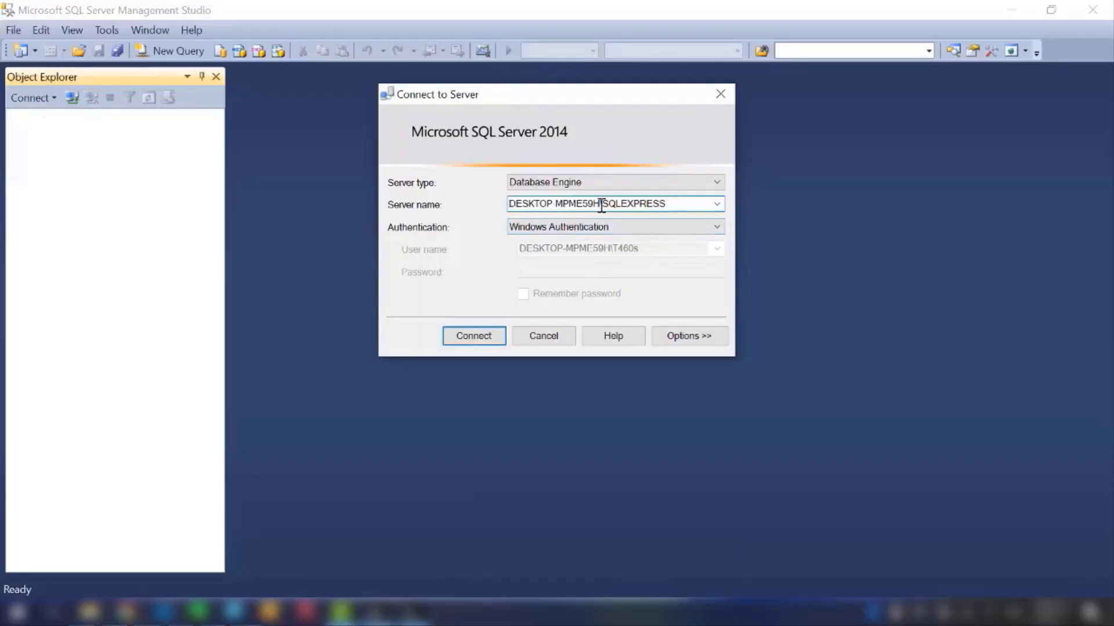
{"action": "left_click", "coordinate": [497, 336]}
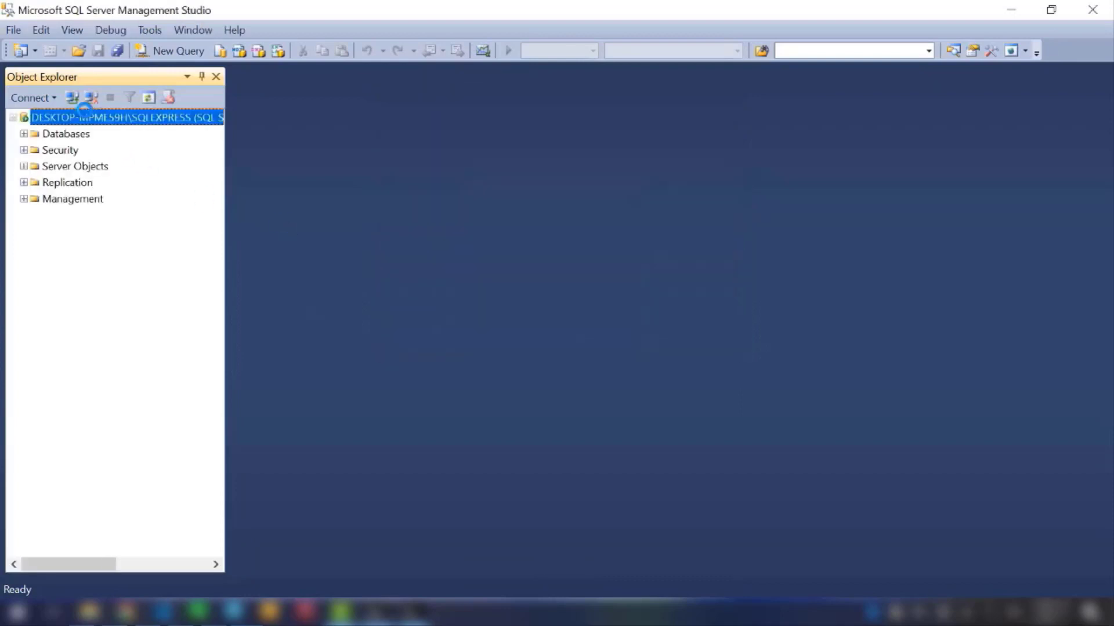
Step: Disconnect the current server, start a new Database Engine connection, and set the server name to .\SQLEXPRESS
{"action": "left_click", "coordinate": [90, 98]}
{"action": "left_click", "coordinate": [73, 98]}
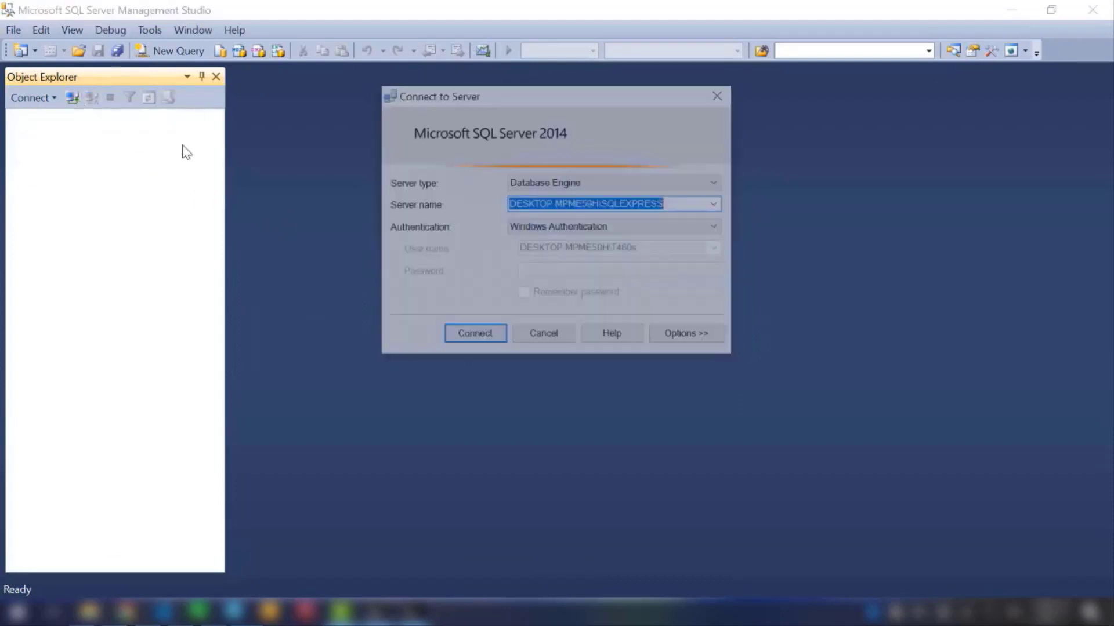
{"action": "left_click", "coordinate": [582, 204]}
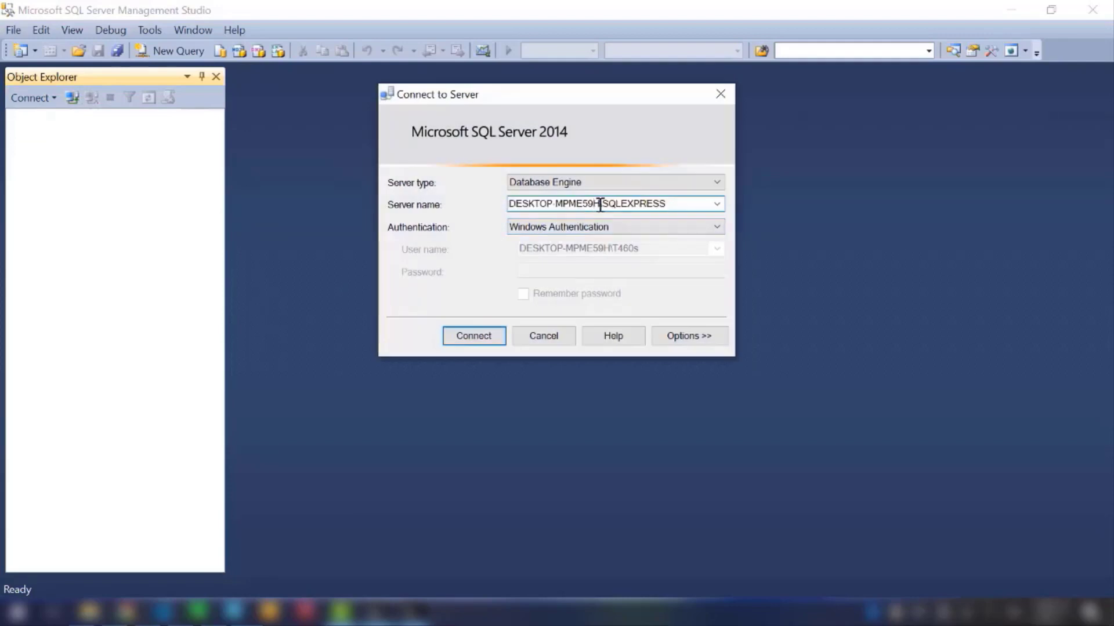
{"action": "left_click_drag", "start_coordinate": [600, 204], "coordinate": [458, 226]}
{"action": "key", "text": "BackSpace"}
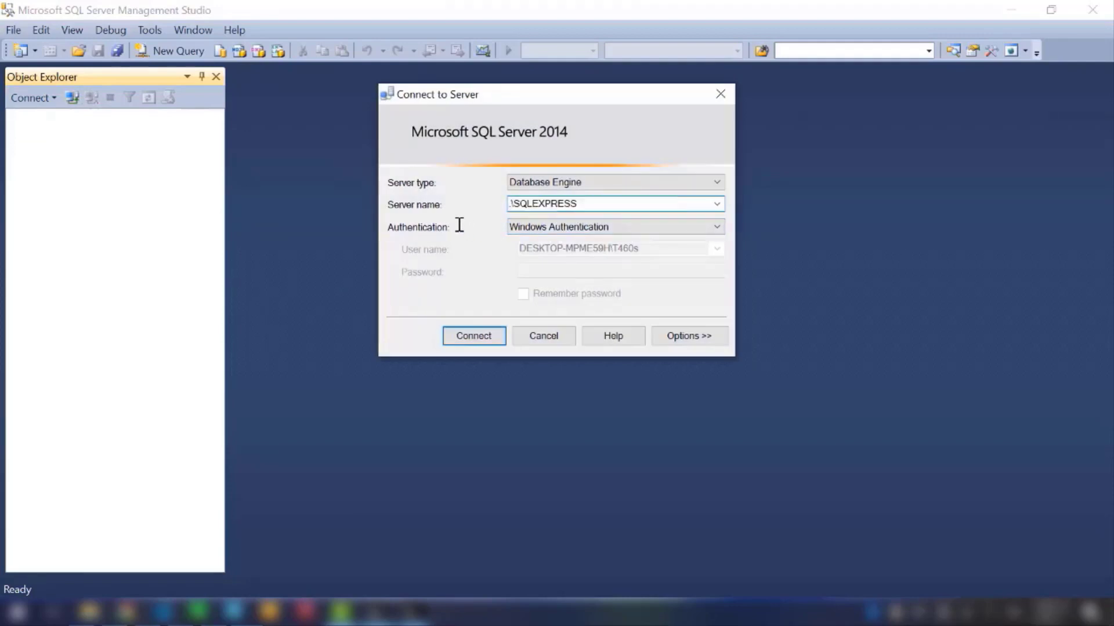
{"action": "type", "text": "."}
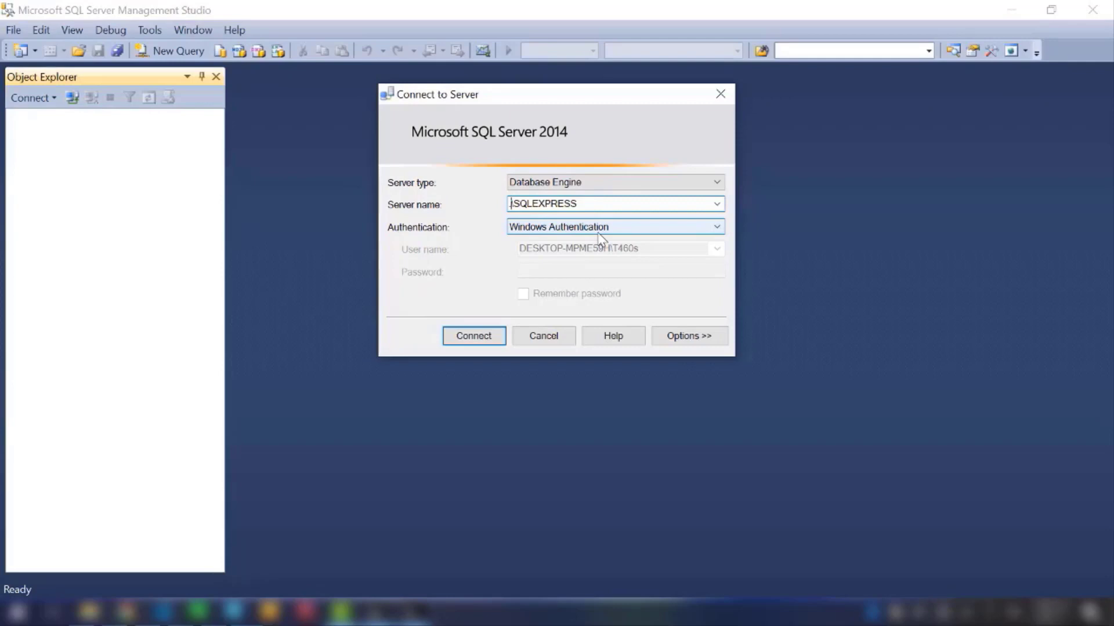
Step: Set the connection to SQL Server Authentication with the login sa
{"action": "left_click", "coordinate": [597, 234]}
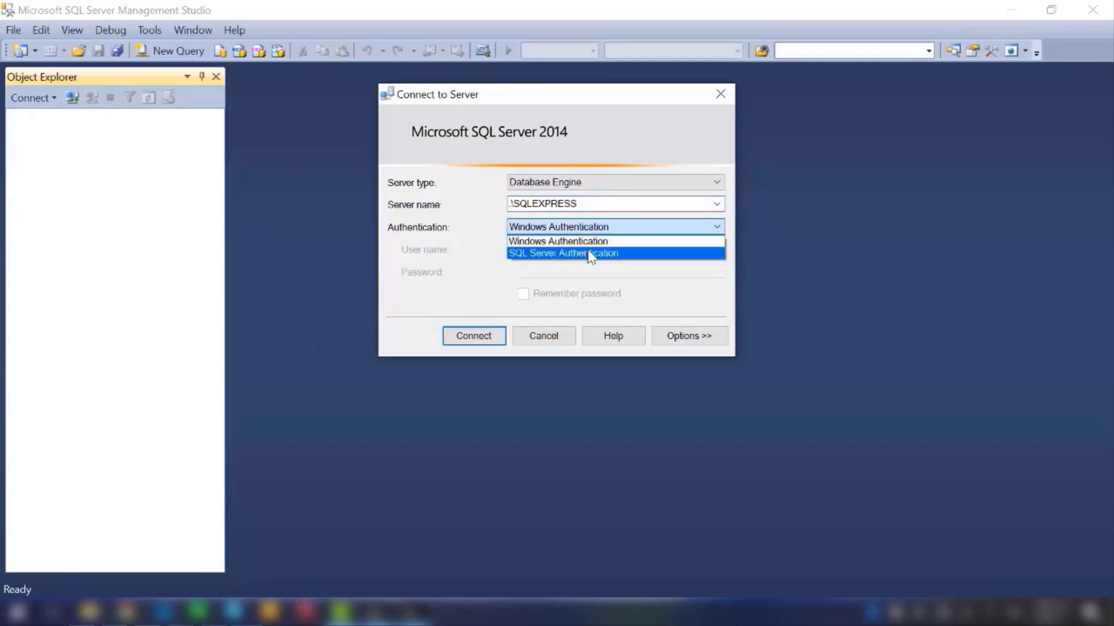
{"action": "left_click", "coordinate": [591, 255]}
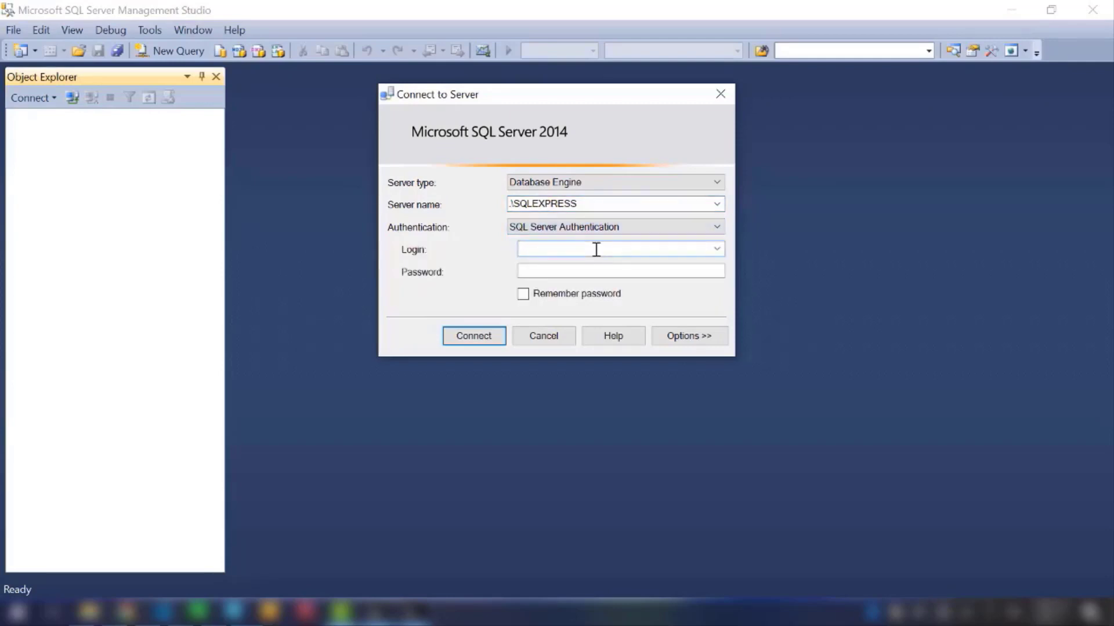
{"action": "left_click", "coordinate": [573, 271]}
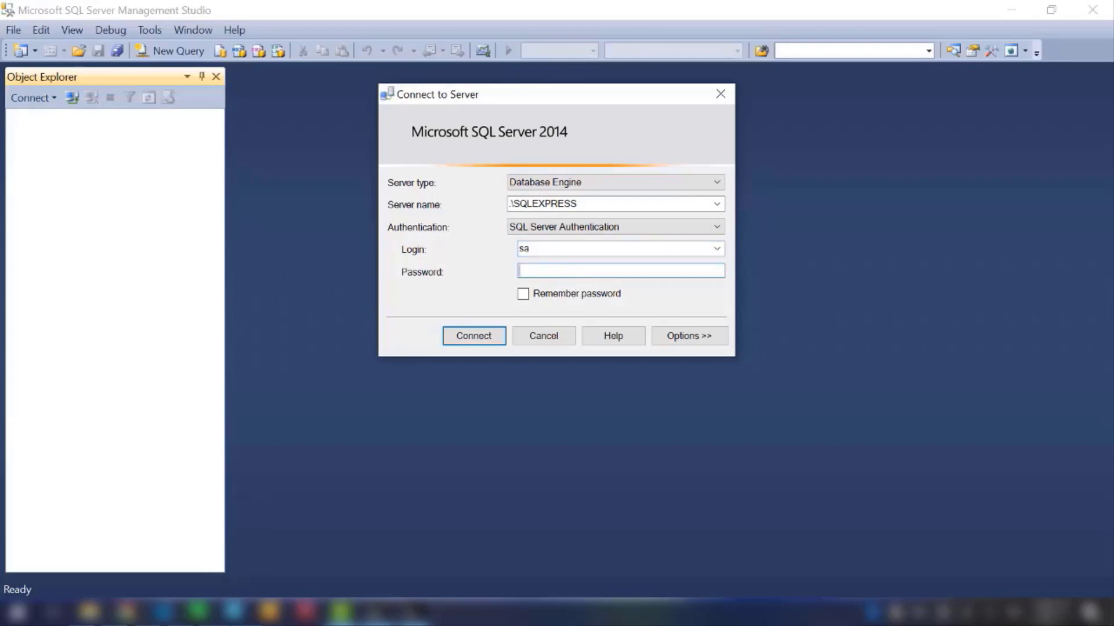
Step: Switch to the TODO note in Notepad and write the sa account's password a few lines below item 5
{"action": "key", "text": "alt+Tab"}
{"action": "left_click", "coordinate": [719, 347]}
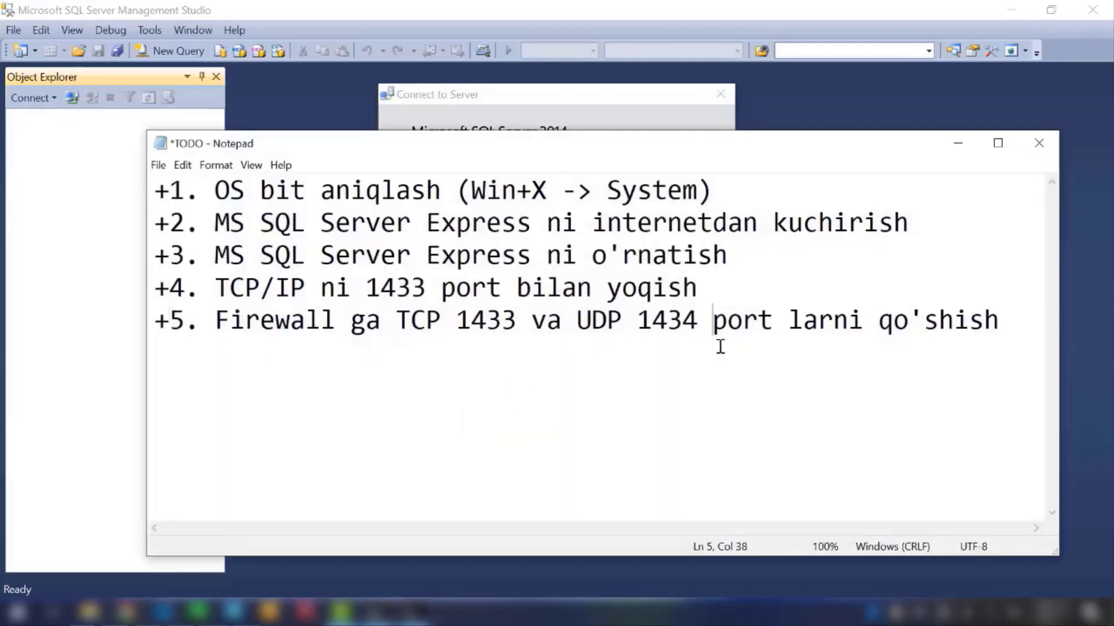
{"action": "left_click", "coordinate": [1004, 307]}
{"action": "key", "text": "Return"}
{"action": "key", "text": "Return"}
{"action": "key", "text": "Return"}
{"action": "type", "text": "P@ssw0rd"}
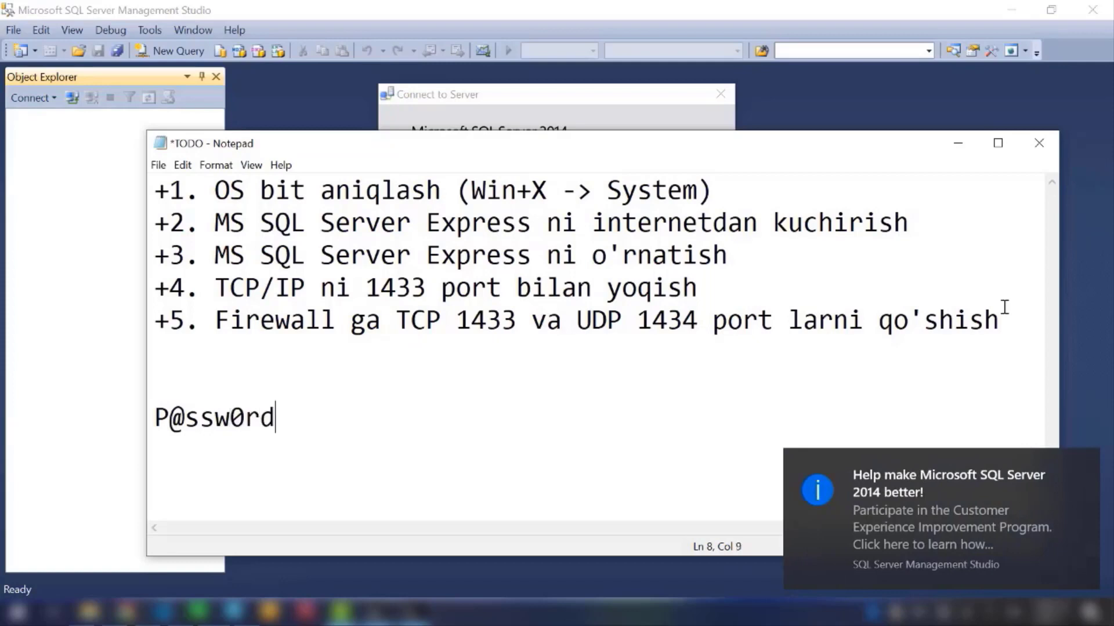
Step: Select the noted password, return to the server login, enter the sa password and connect to .\SQLEXPRESS
{"action": "key", "text": "shift+Home"}
{"action": "key", "text": "alt+Tab"}
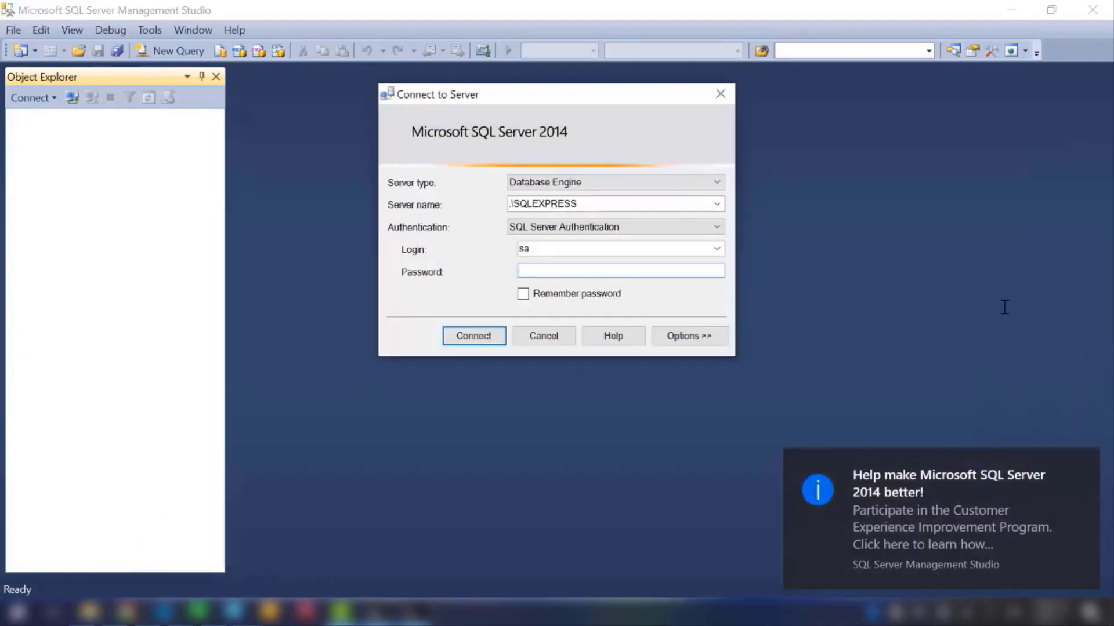
{"action": "left_click", "coordinate": [477, 335]}
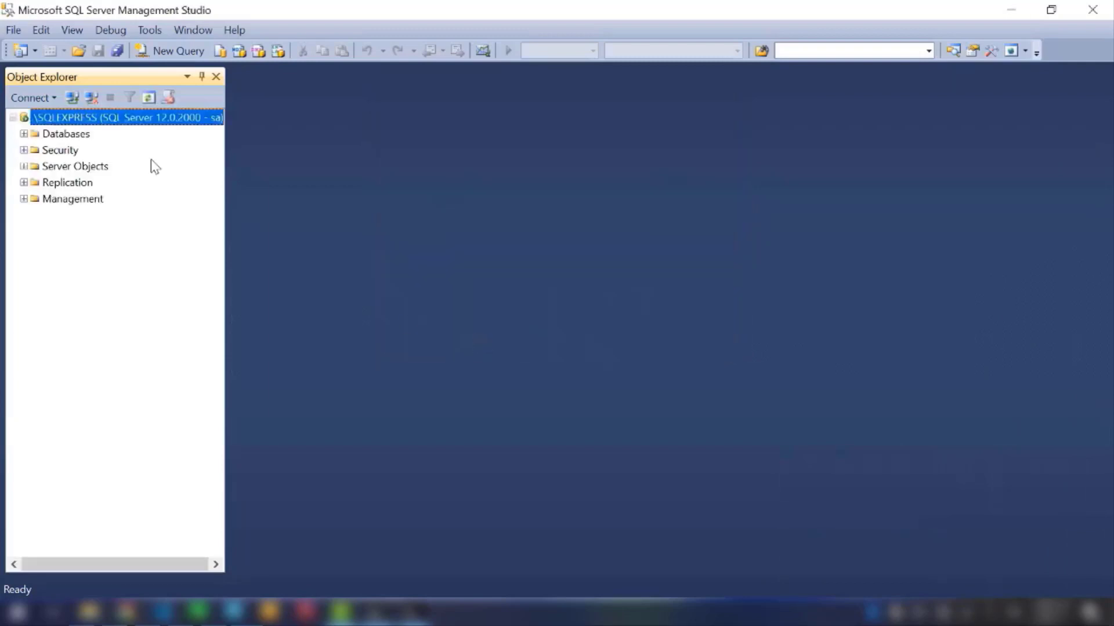
Step: Disconnect from .\SQLEXPRESS and open a new server connection for editing the server name
{"action": "left_click", "coordinate": [91, 97]}
{"action": "left_click", "coordinate": [72, 98]}
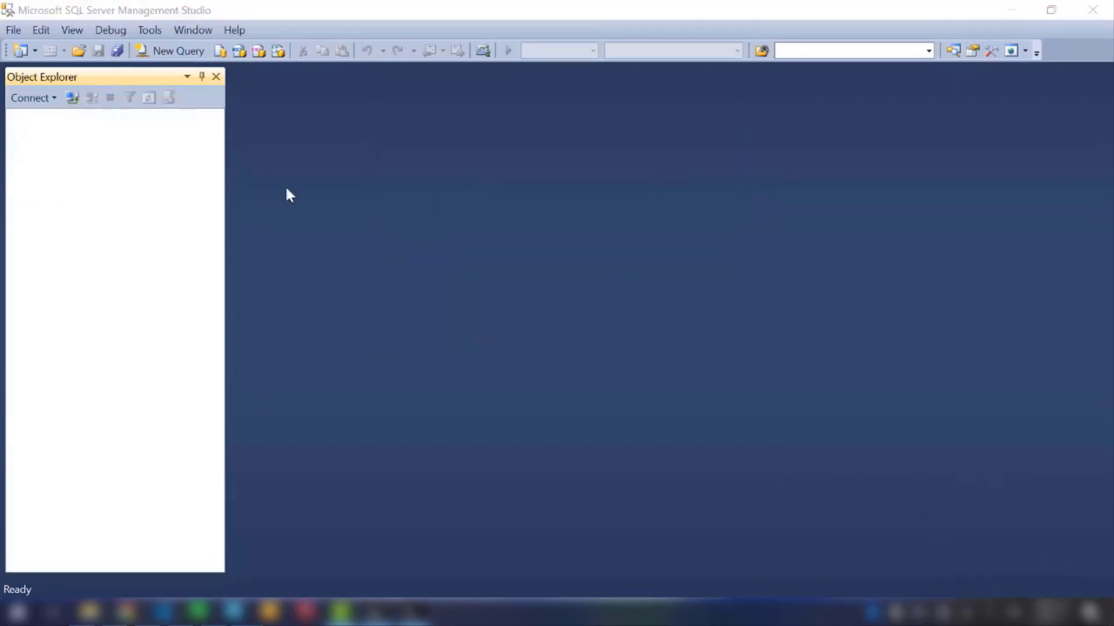
{"action": "left_click", "coordinate": [511, 204]}
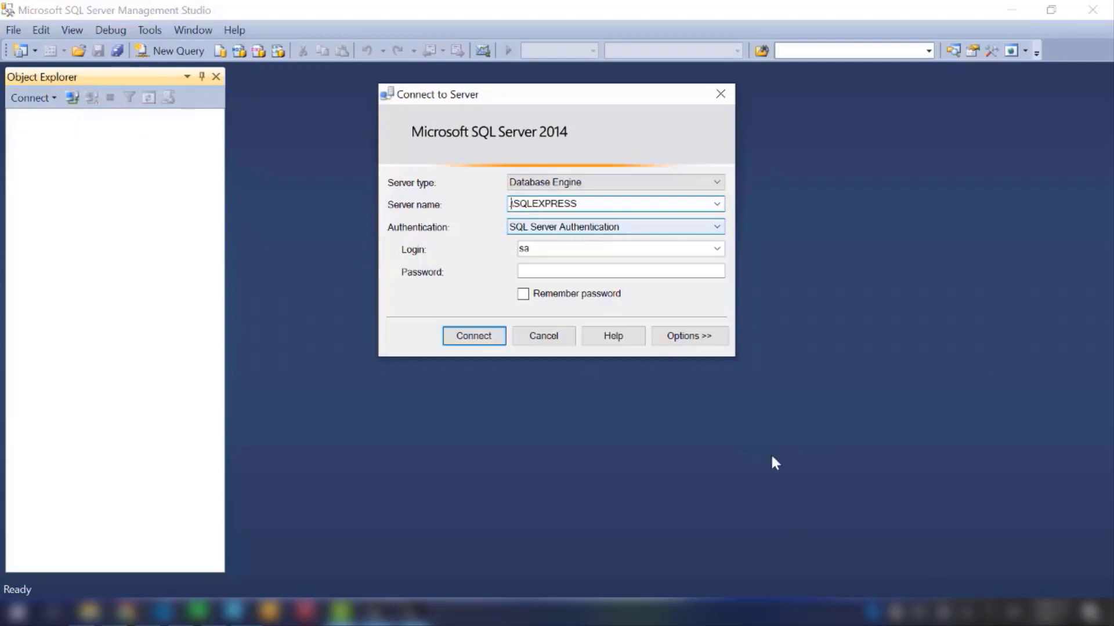
Step: Look up the computer's IPv4 address in the connection details of the Wi-Fi 2 network adapter
{"action": "right_click", "coordinate": [944, 612]}
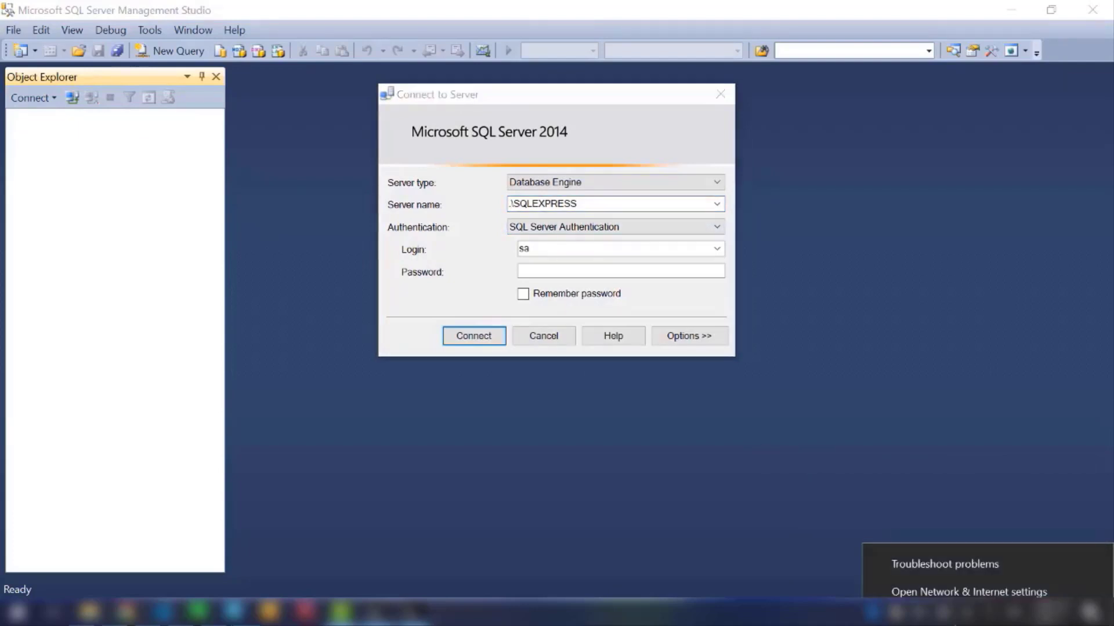
{"action": "left_click", "coordinate": [951, 593]}
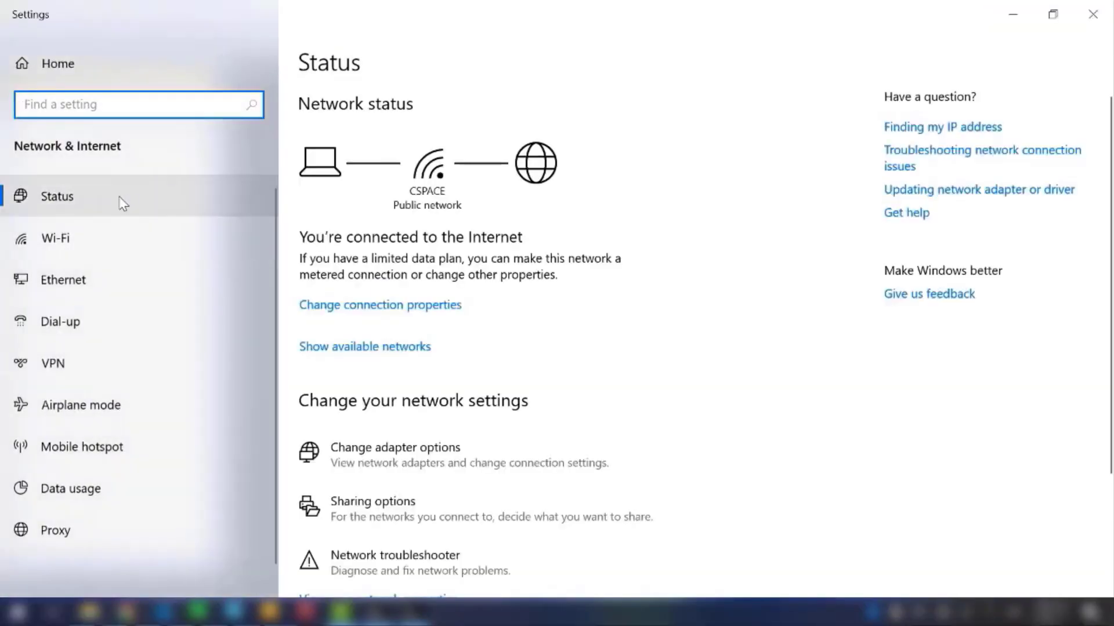
{"action": "left_click", "coordinate": [119, 199]}
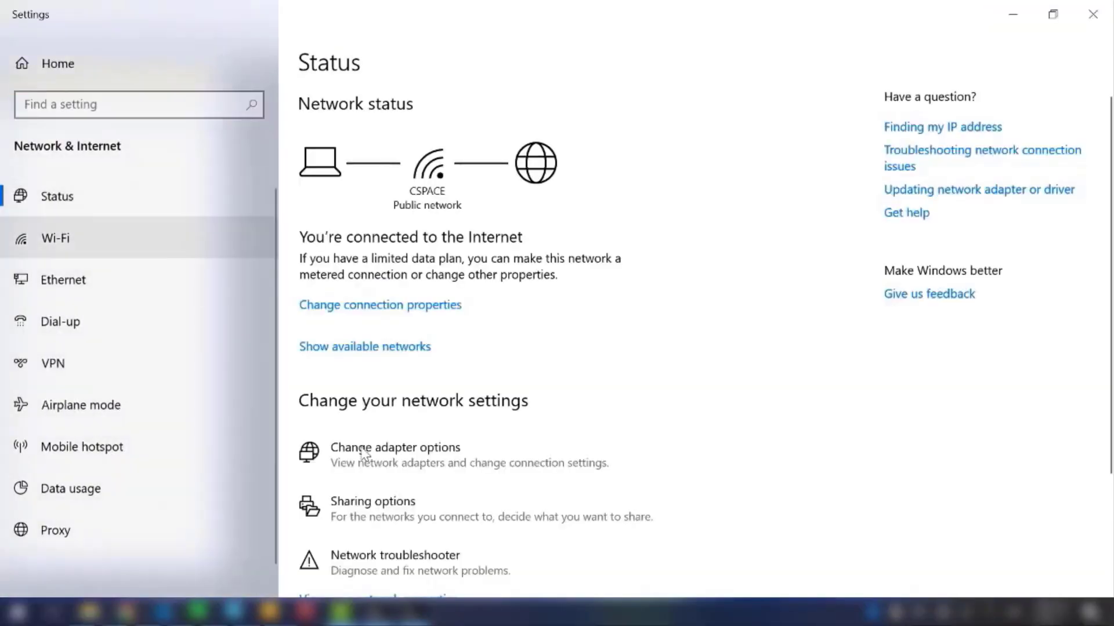
{"action": "left_click", "coordinate": [410, 462]}
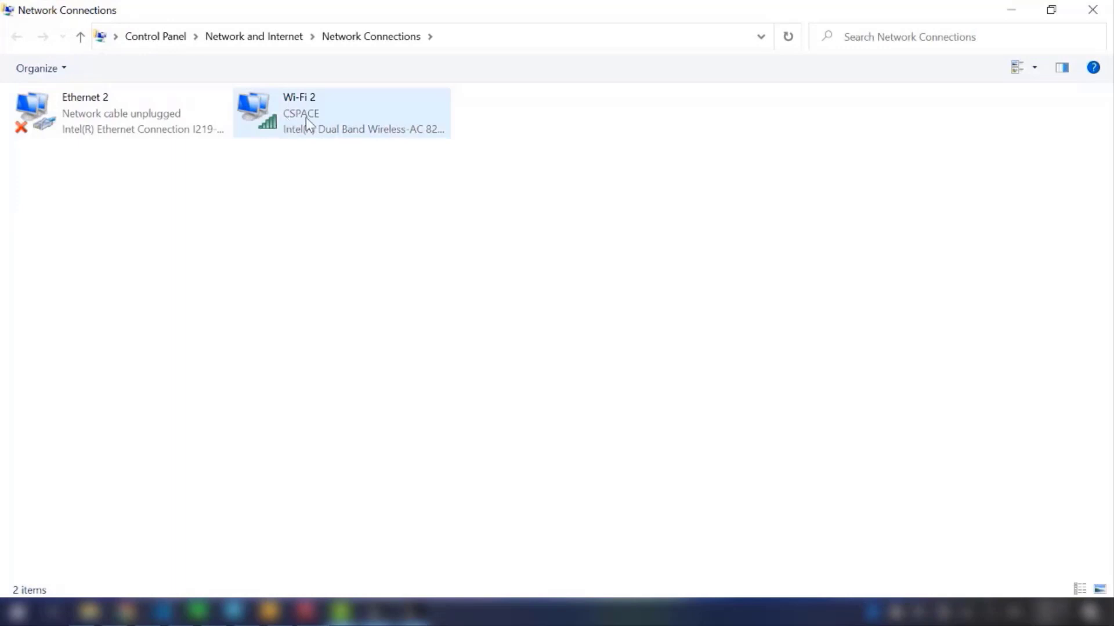
{"action": "left_click", "coordinate": [306, 117]}
{"action": "right_click", "coordinate": [306, 117]}
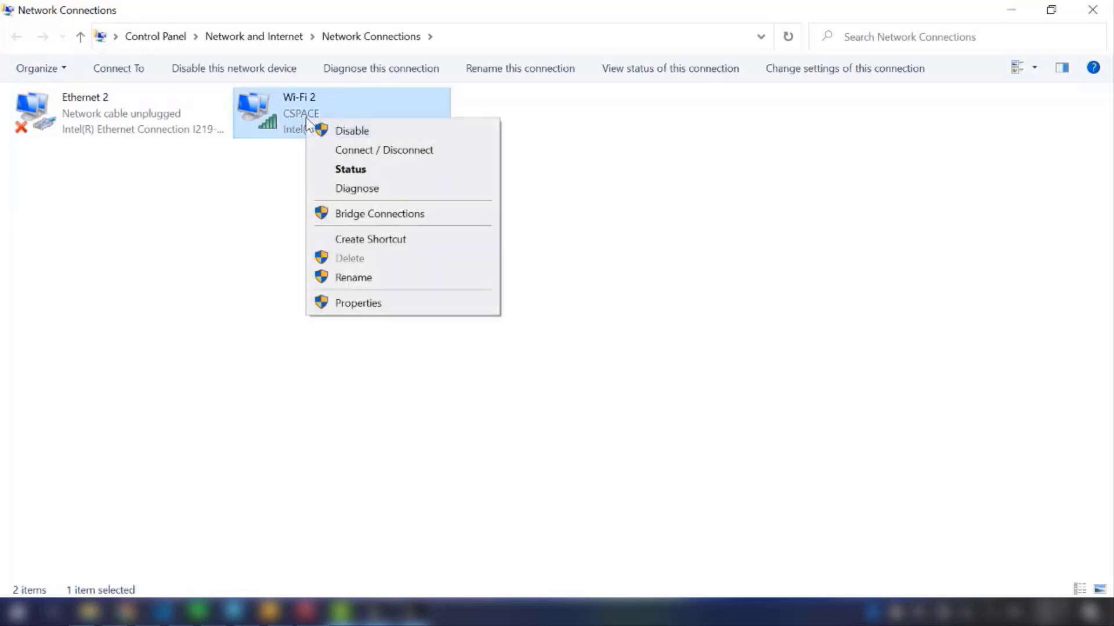
{"action": "left_click", "coordinate": [351, 171]}
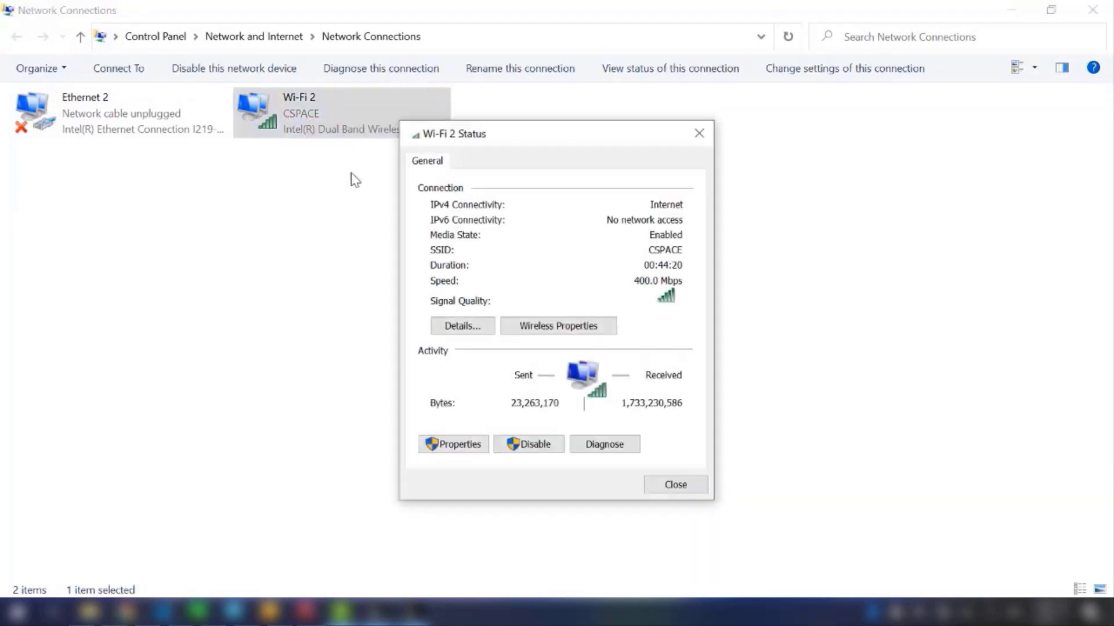
{"action": "left_click", "coordinate": [461, 326]}
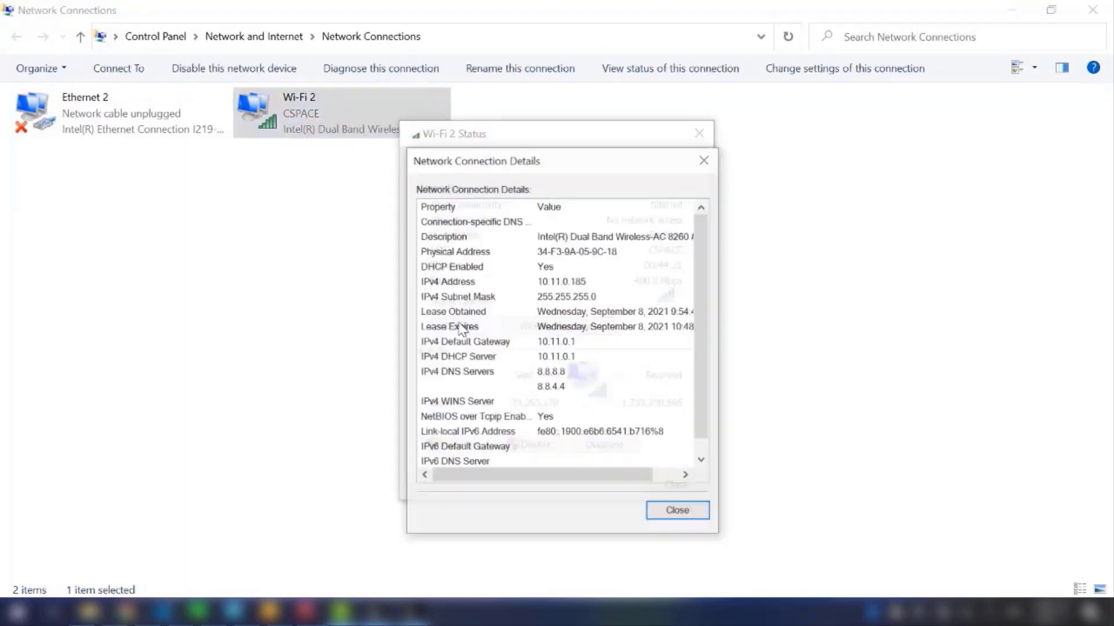
{"action": "left_click", "coordinate": [556, 282]}
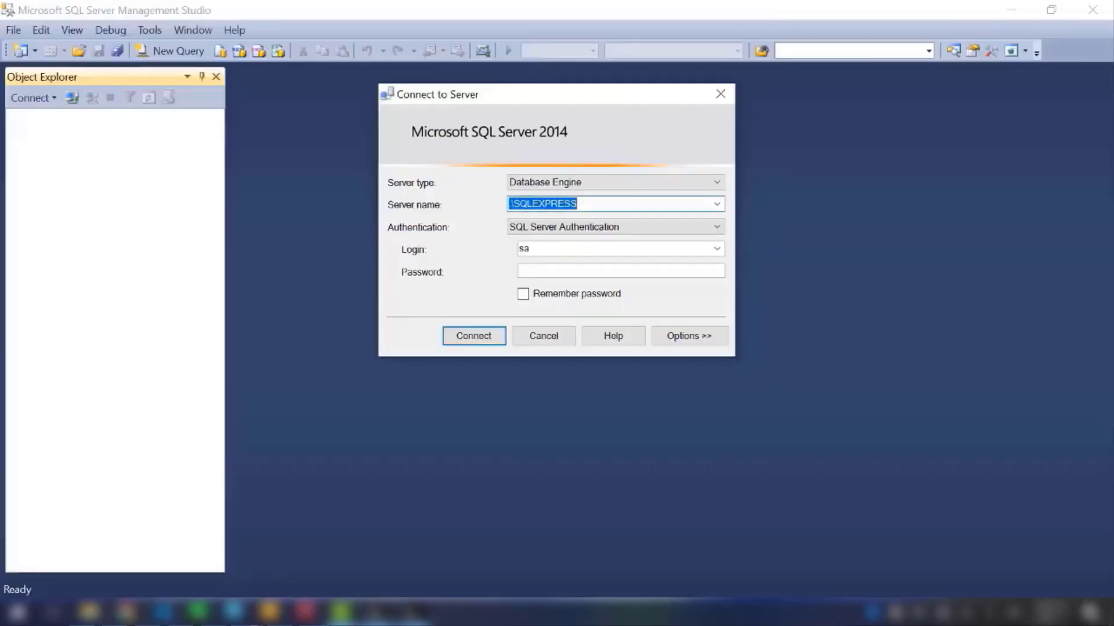
Step: Back in the server login, set the server name to 10.11.0.185\SQLEXPRESS and enter the sa password
{"action": "left_click", "coordinate": [511, 205]}
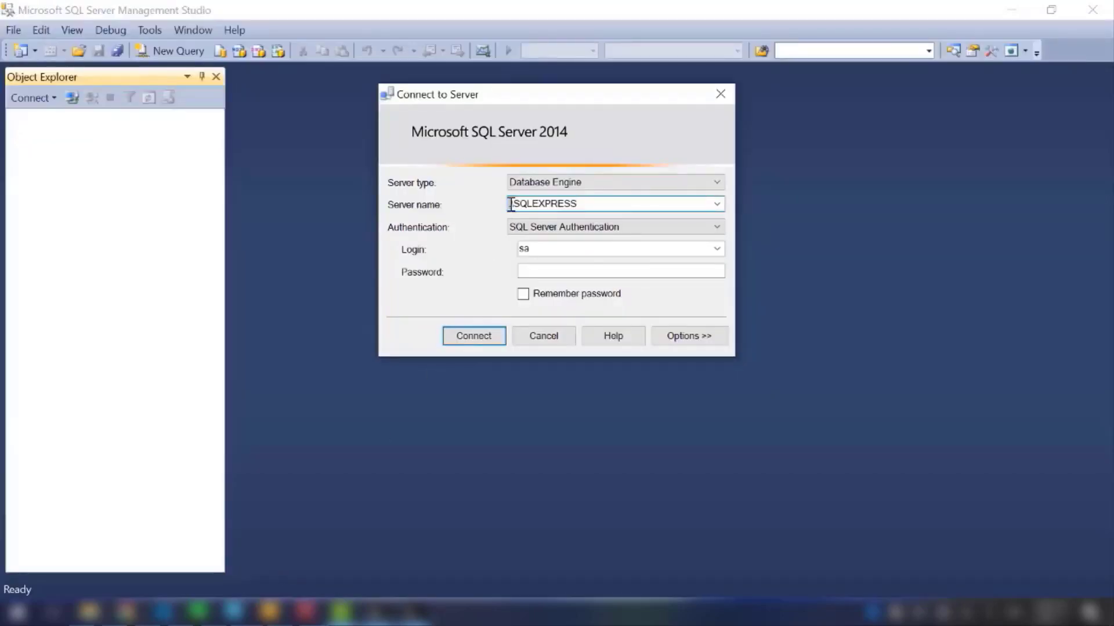
{"action": "type", "text": "10.11."}
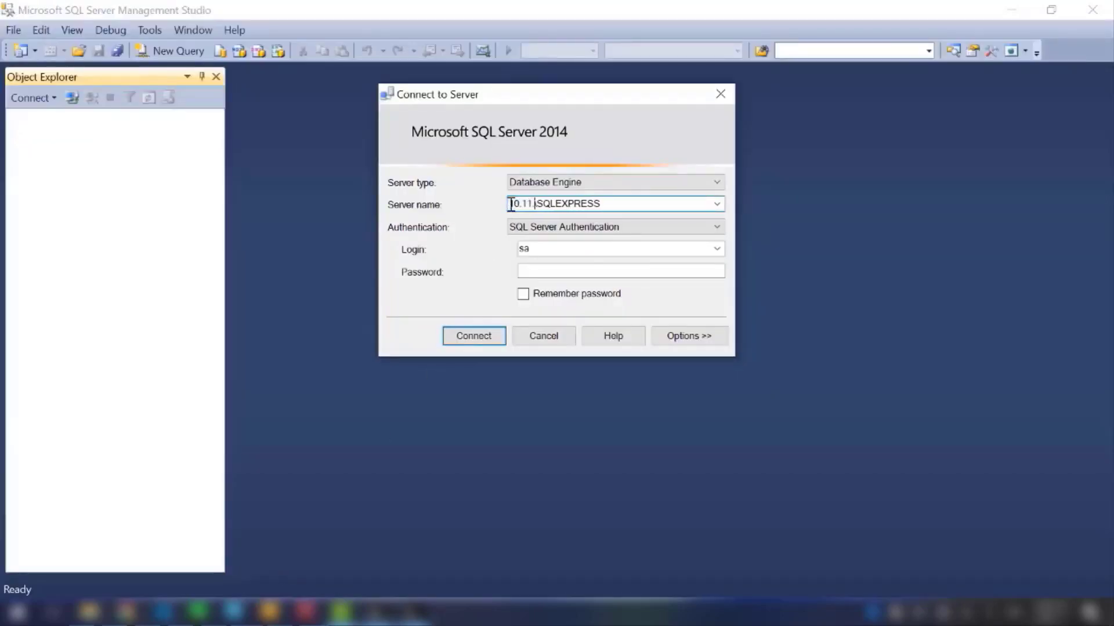
{"action": "type", "text": "0.185"}
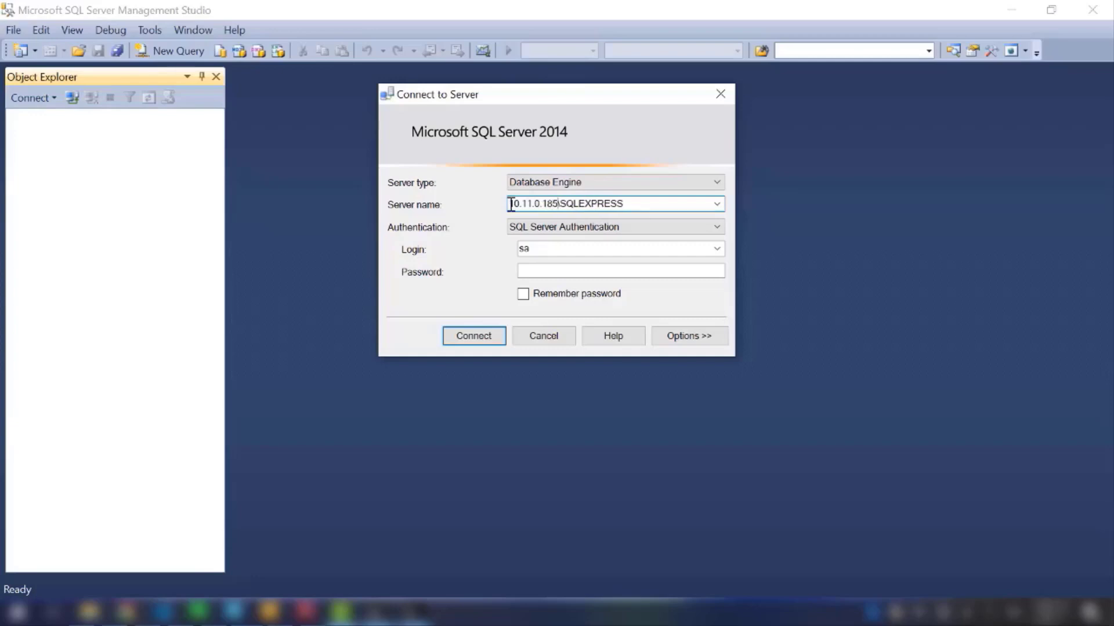
{"action": "left_click", "coordinate": [561, 273]}
{"action": "type", "text": "********"}
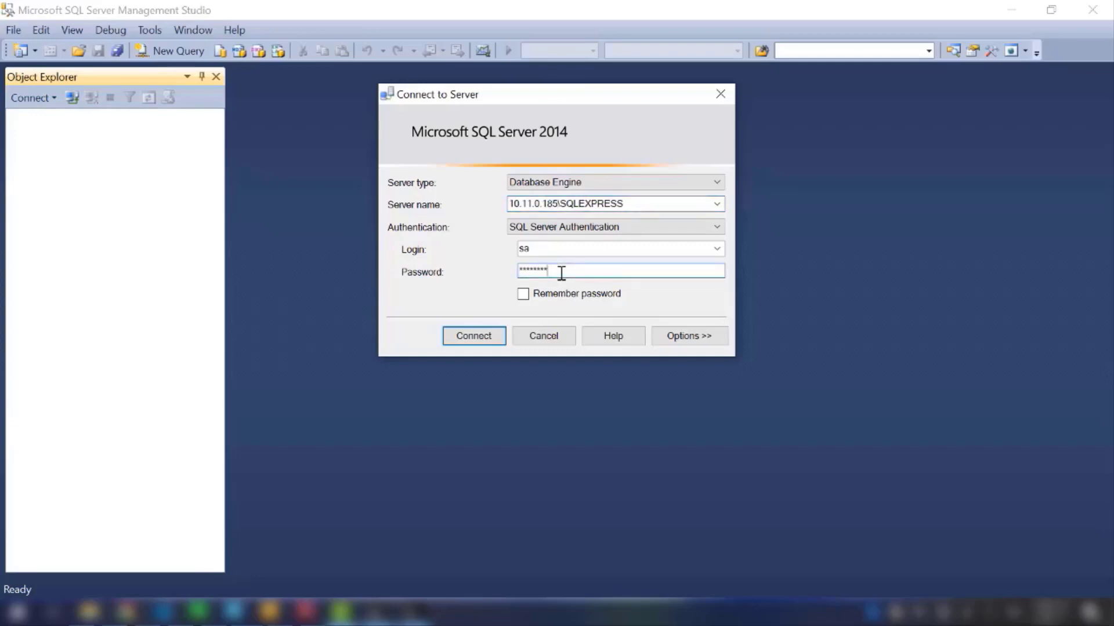
Step: Check the IP address and instance name in the server name, and connect to 10.11.0.185\SQLEXPRESS
{"action": "left_click", "coordinate": [561, 203]}
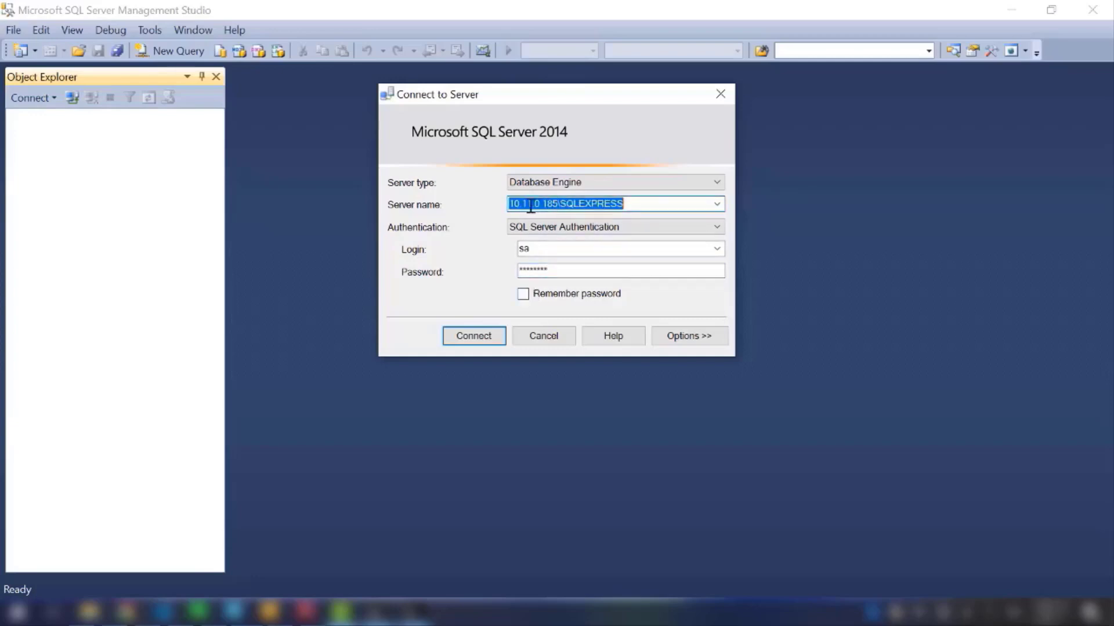
{"action": "left_click", "coordinate": [530, 204]}
{"action": "left_click_drag", "start_coordinate": [557, 204], "coordinate": [510, 206]}
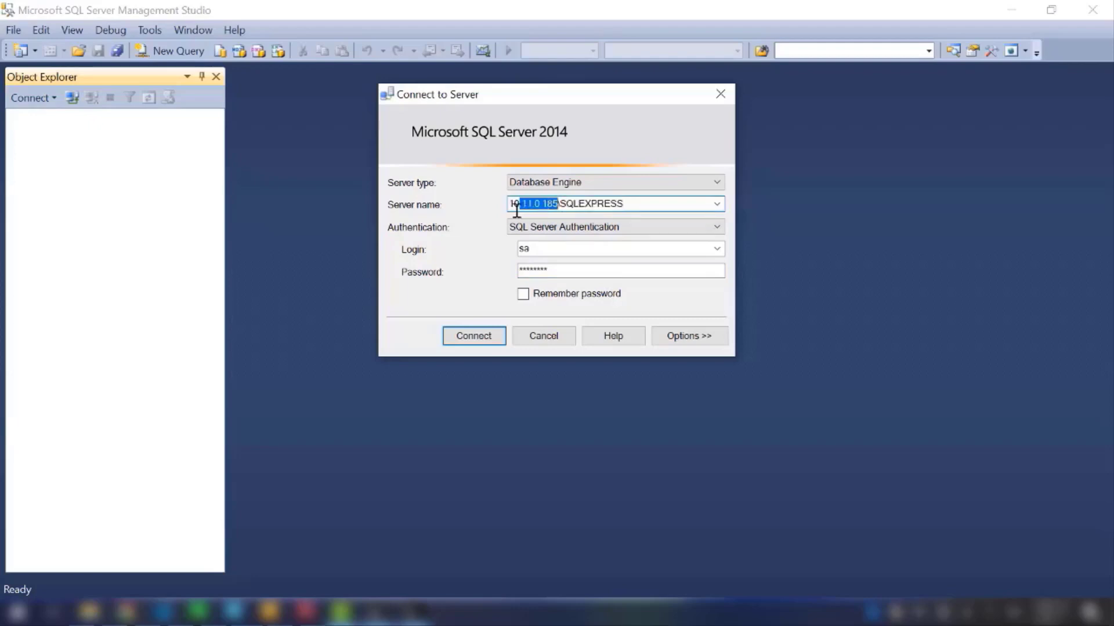
{"action": "left_click", "coordinate": [632, 205]}
{"action": "left_click_drag", "start_coordinate": [627, 203], "coordinate": [398, 189]}
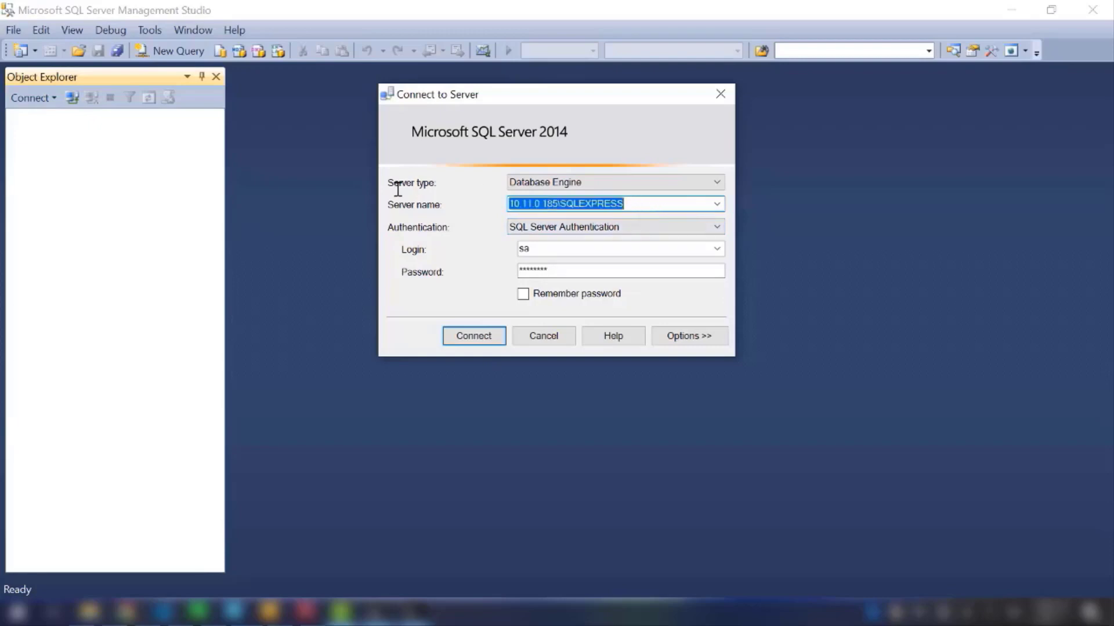
{"action": "left_click", "coordinate": [456, 341]}
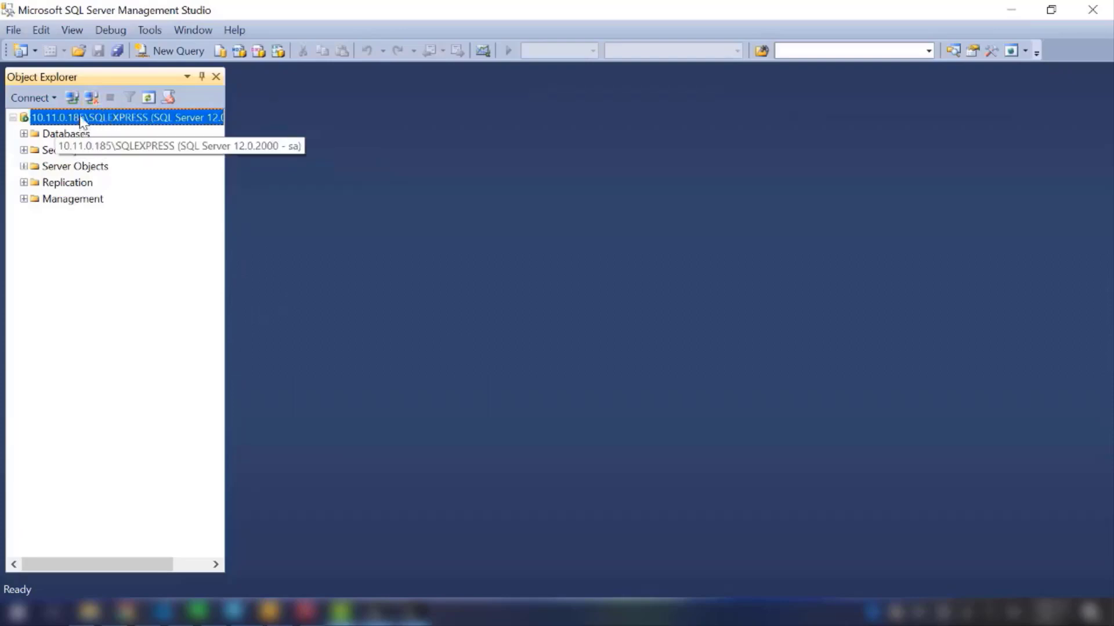
Step: Disconnect from the server, minimize Management Studio, and close the Wi-Fi status, Network Connections and Settings windows
{"action": "left_click", "coordinate": [90, 99]}
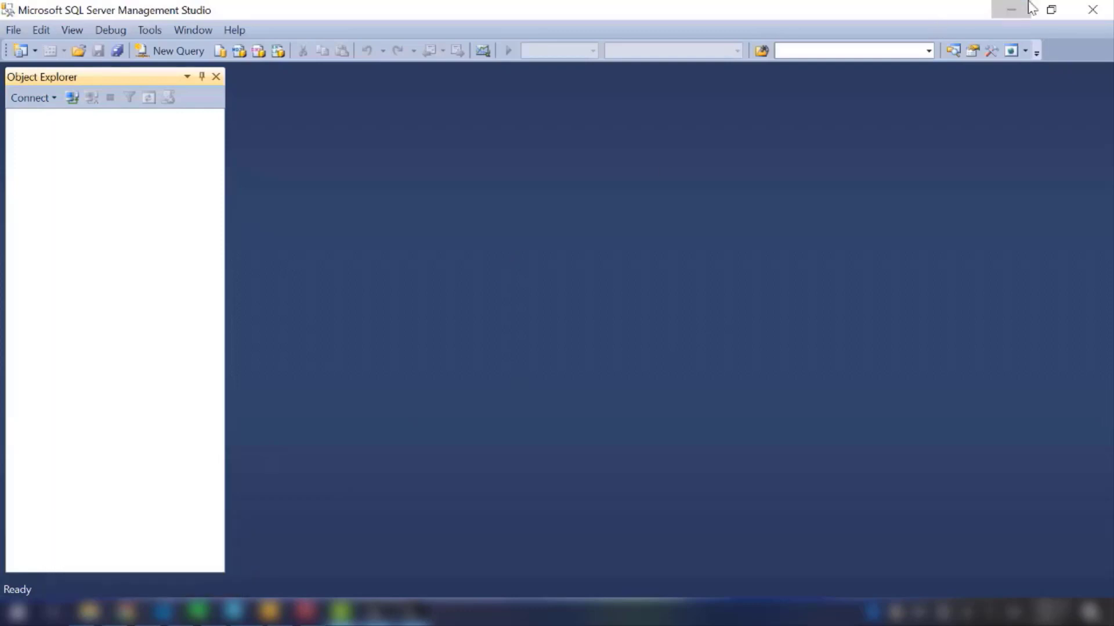
{"action": "left_click", "coordinate": [1012, 9]}
{"action": "left_click", "coordinate": [704, 160]}
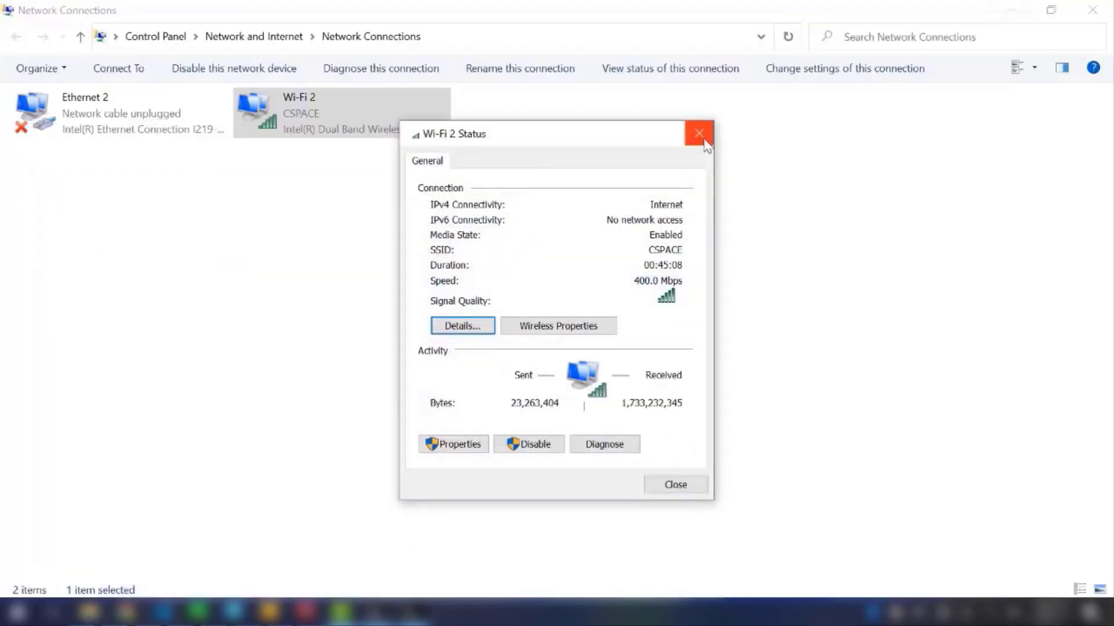
{"action": "left_click", "coordinate": [699, 134]}
{"action": "left_click", "coordinate": [1088, 5]}
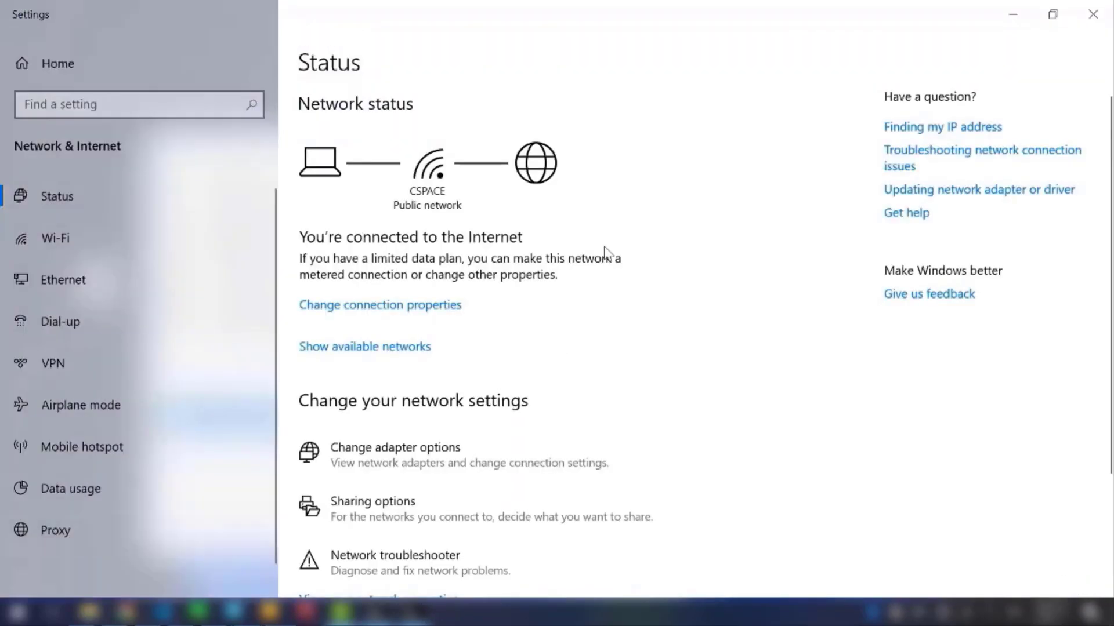
{"action": "left_click", "coordinate": [1091, 9]}
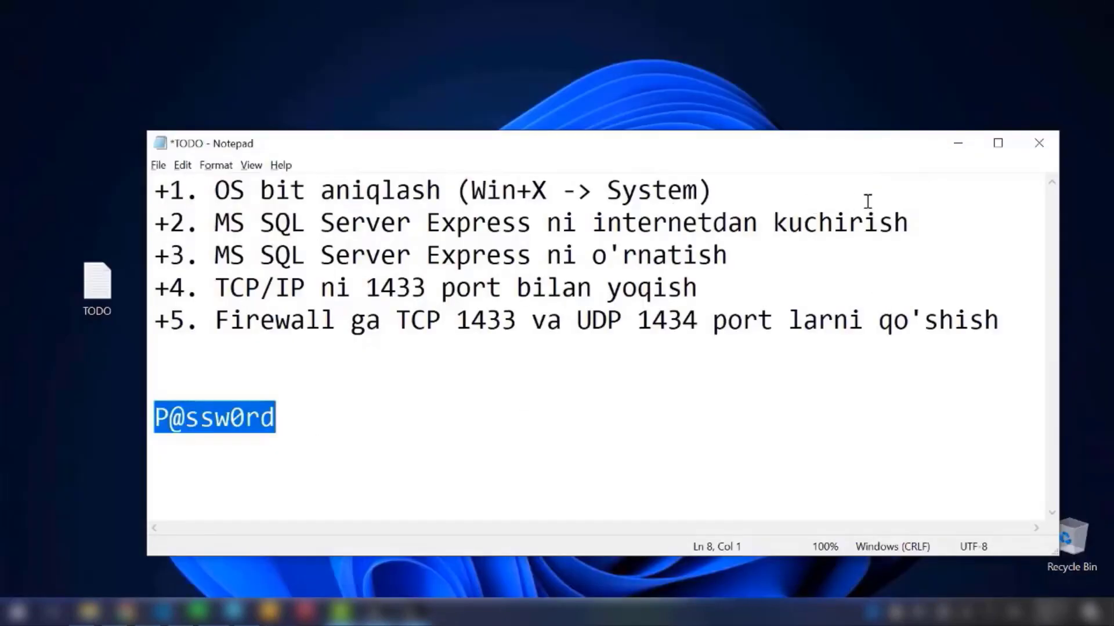
{"action": "left_click", "coordinate": [745, 395]}
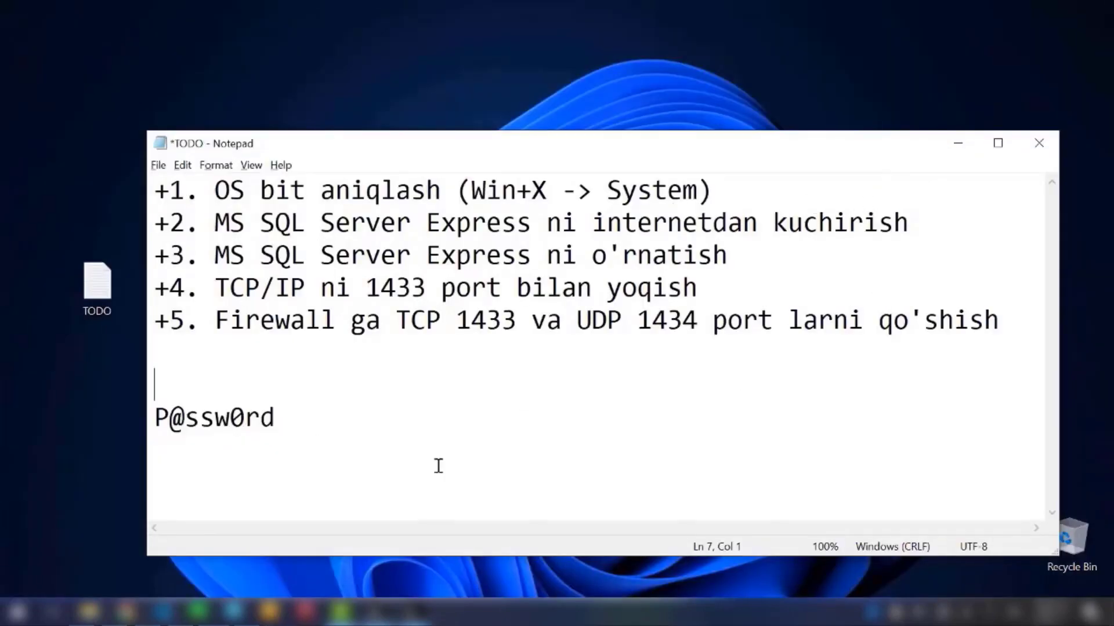
{"action": "left_click", "coordinate": [438, 466]}
{"action": "left_click", "coordinate": [395, 389]}
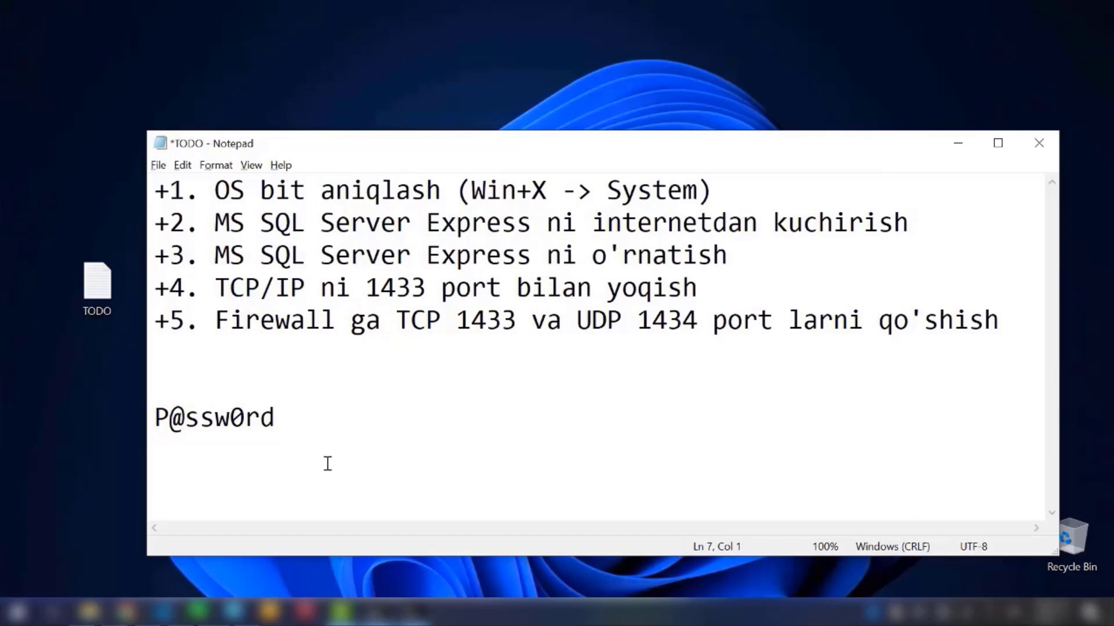